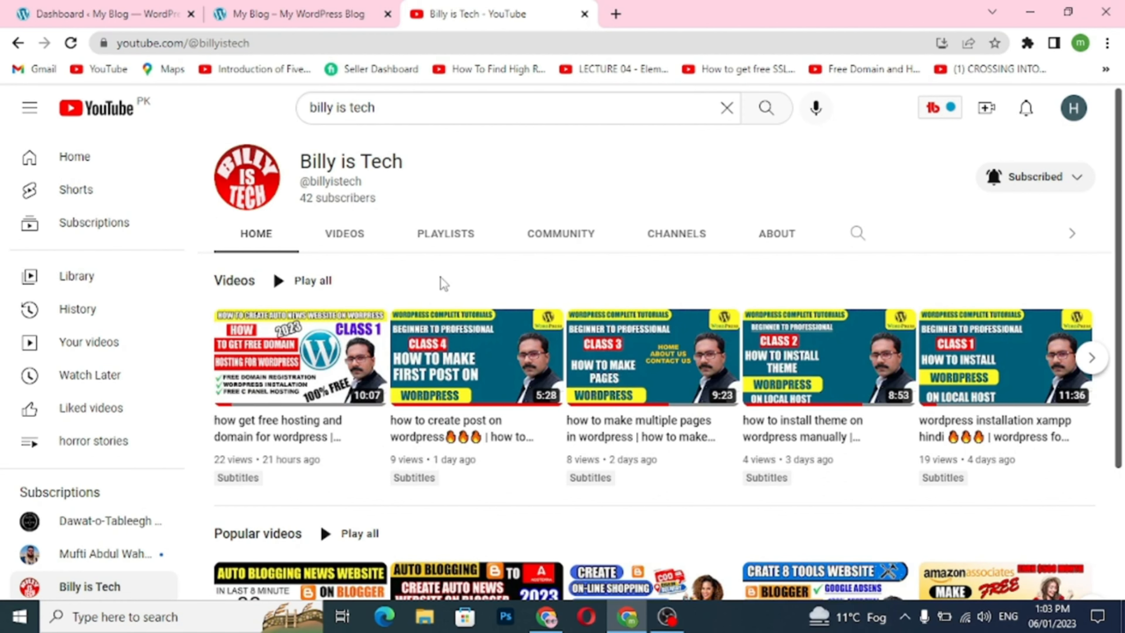
# Step: Check the connection security of the blog at billynews.ezyro.com and bring up its WordPress dashboard
pyautogui.click(287, 18)
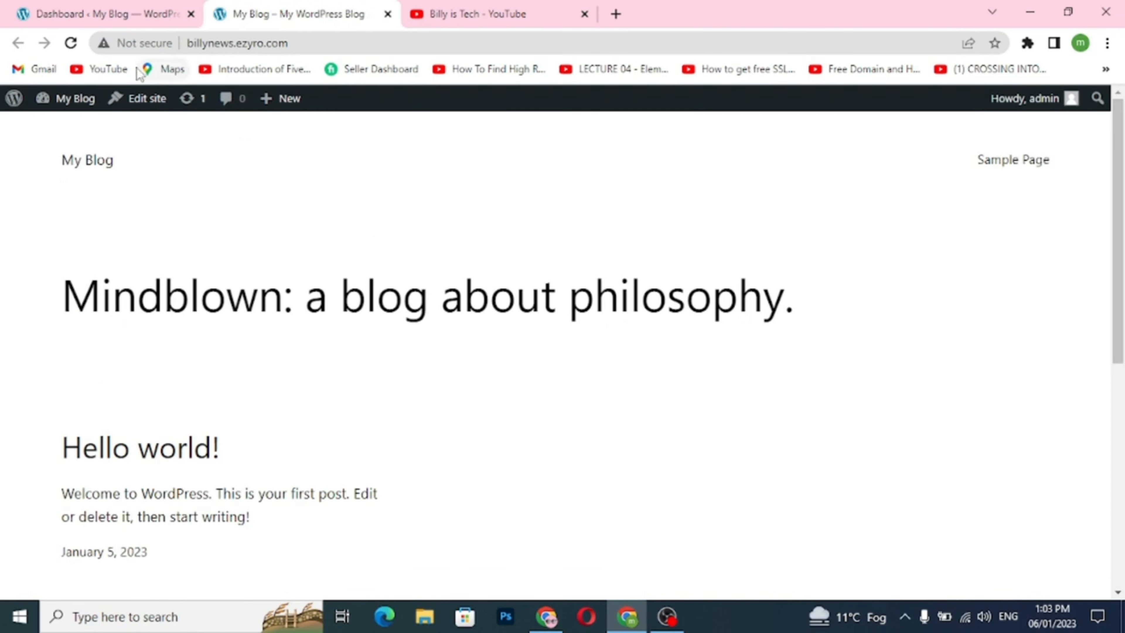
pyautogui.click(132, 45)
pyautogui.press('Return')
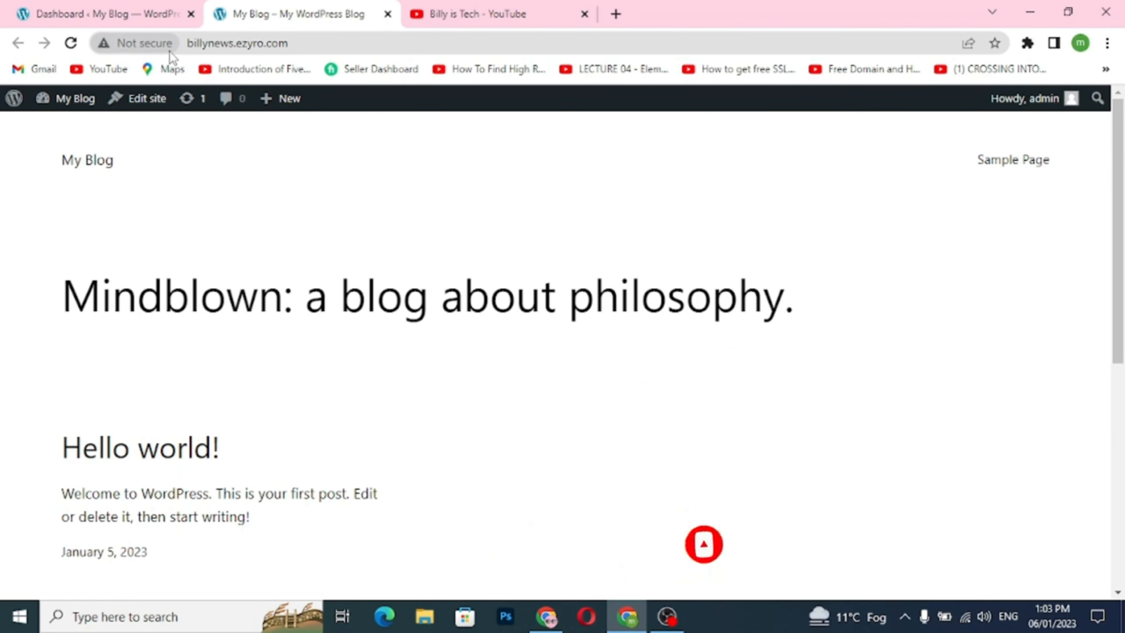
pyautogui.click(154, 17)
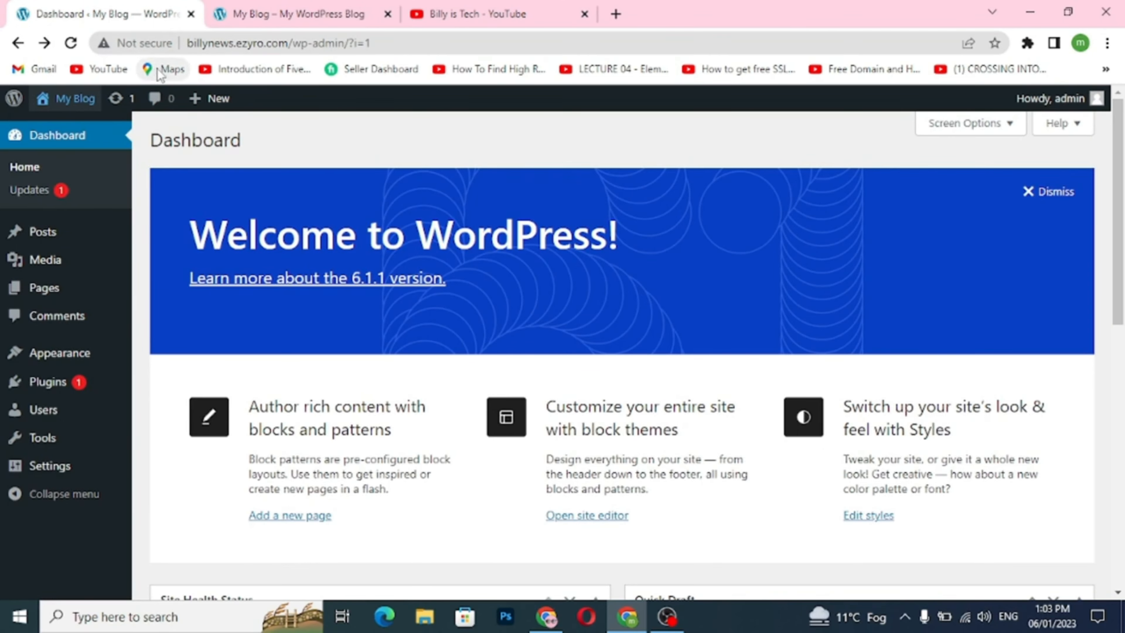
pyautogui.click(559, 18)
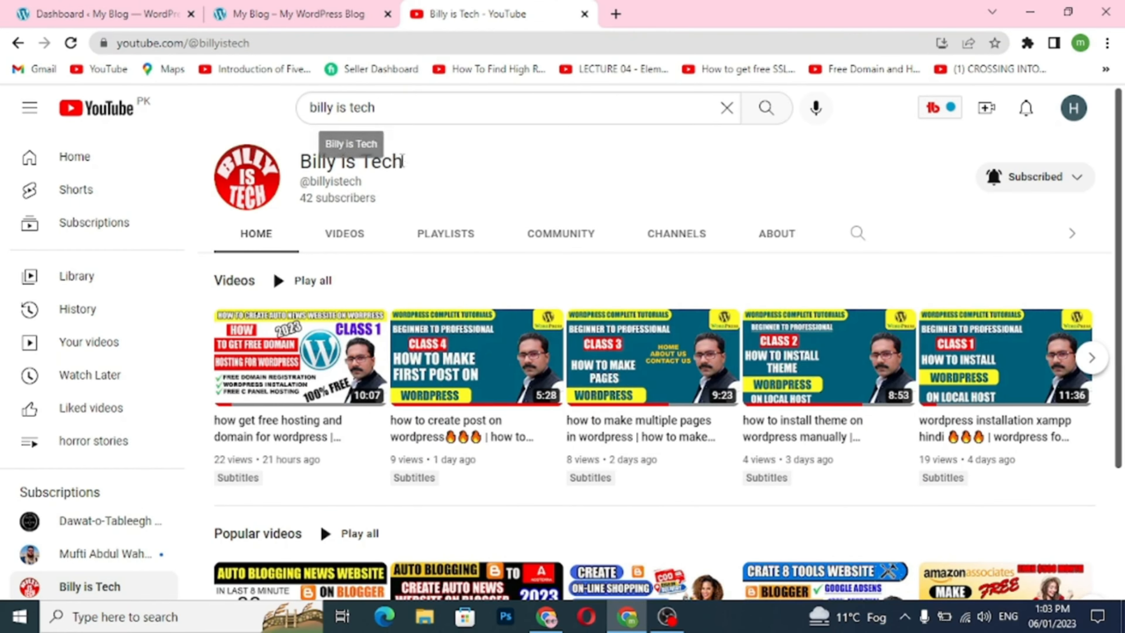
pyautogui.tripleClick(342, 161)
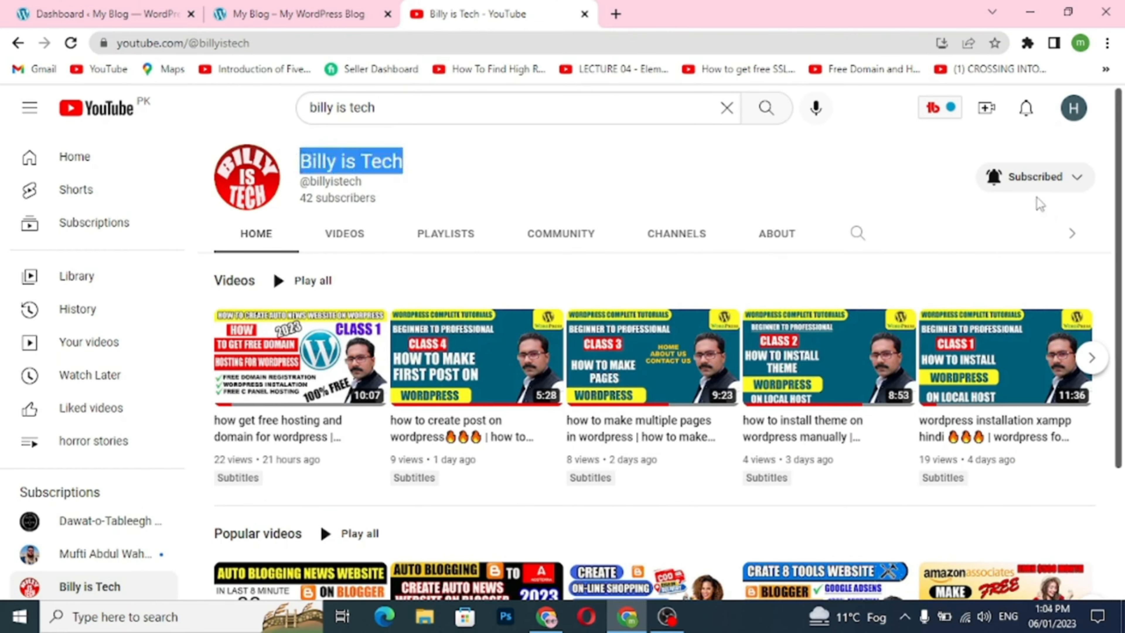
pyautogui.click(1032, 187)
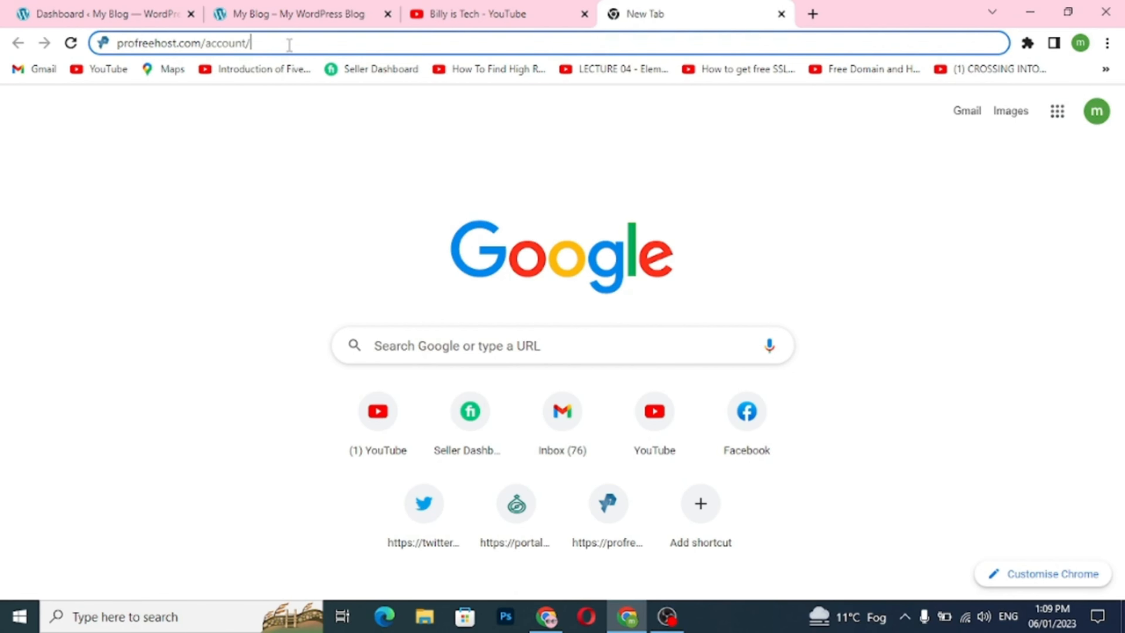
# Step: Go to profreehost.com/account/, manage the billynews.ezyro.com hosting account and open its Control Panel
pyautogui.press('Return')
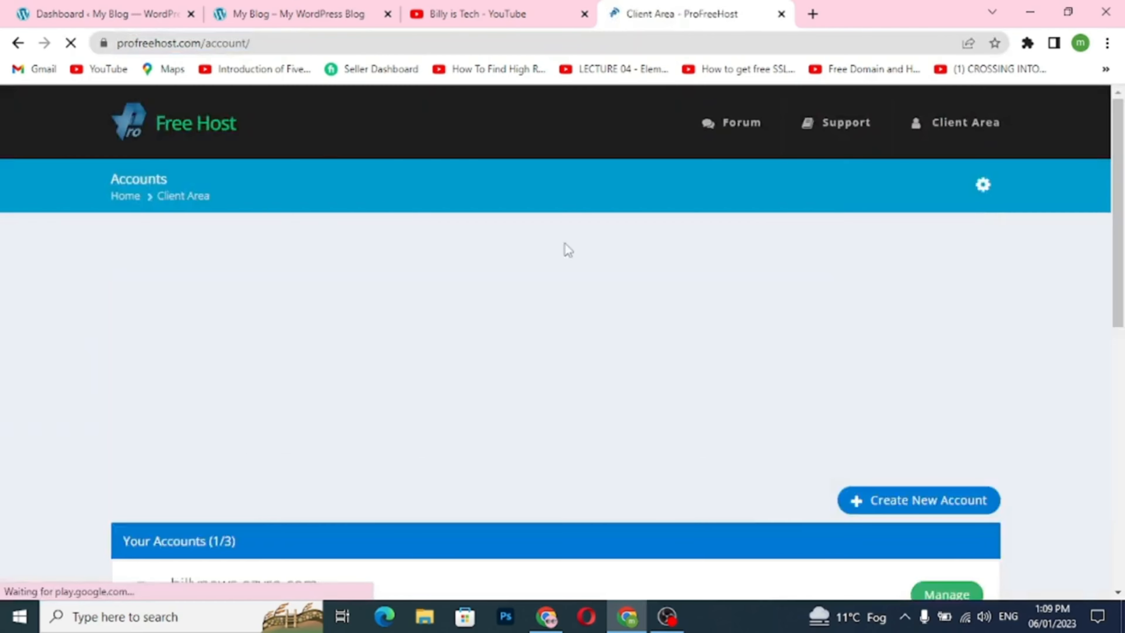
pyautogui.scroll(-5, 802, 312)
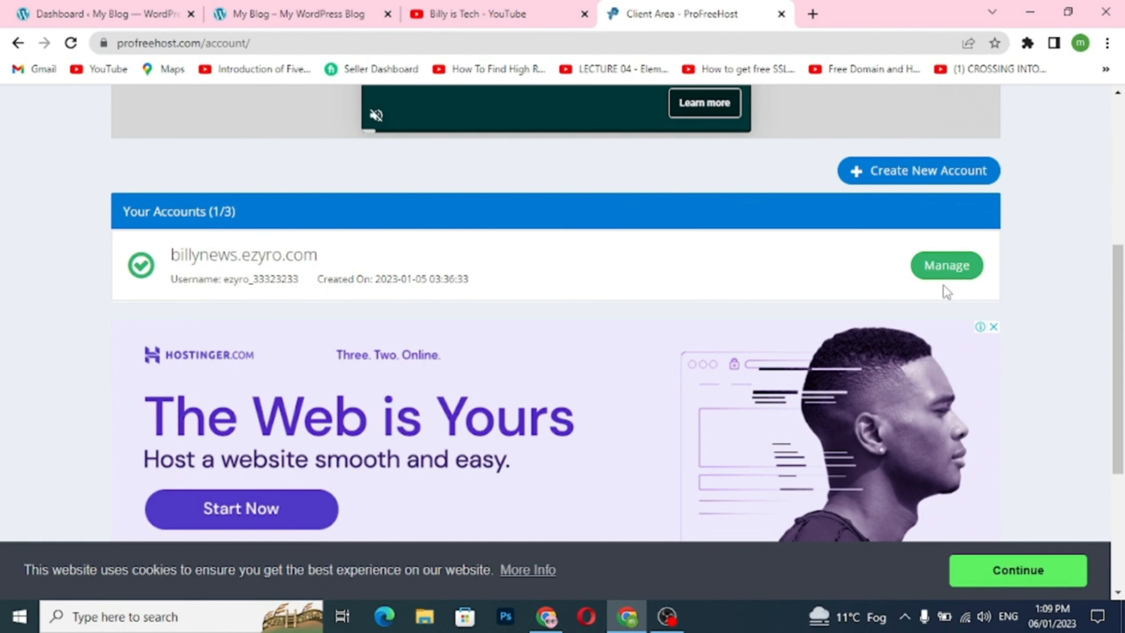
pyautogui.click(951, 271)
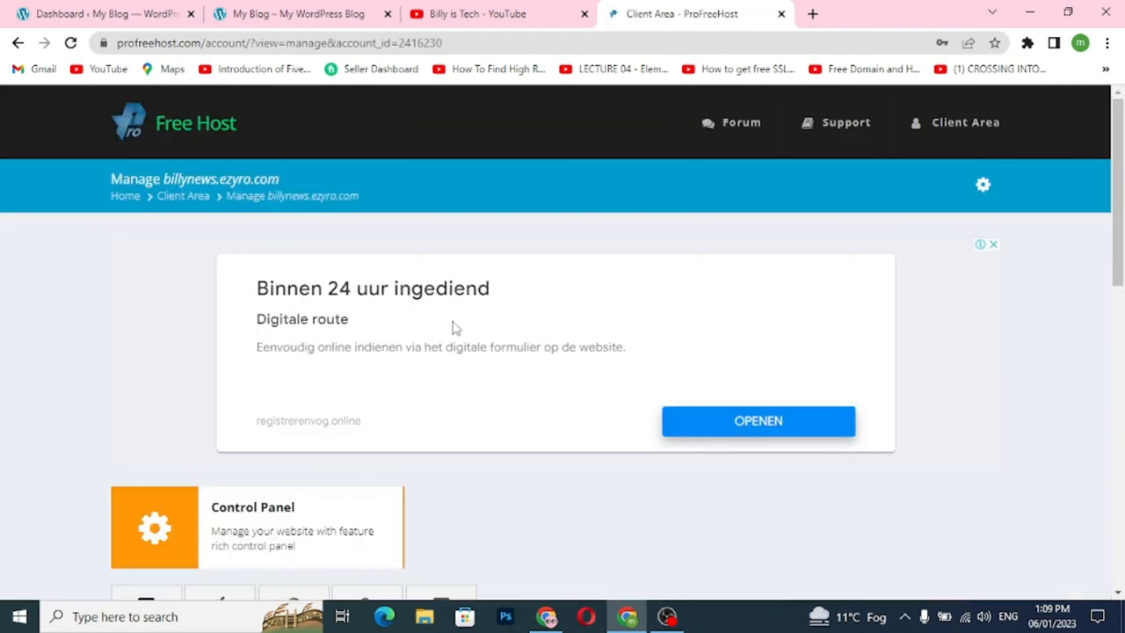
pyautogui.scroll(-5, 456, 326)
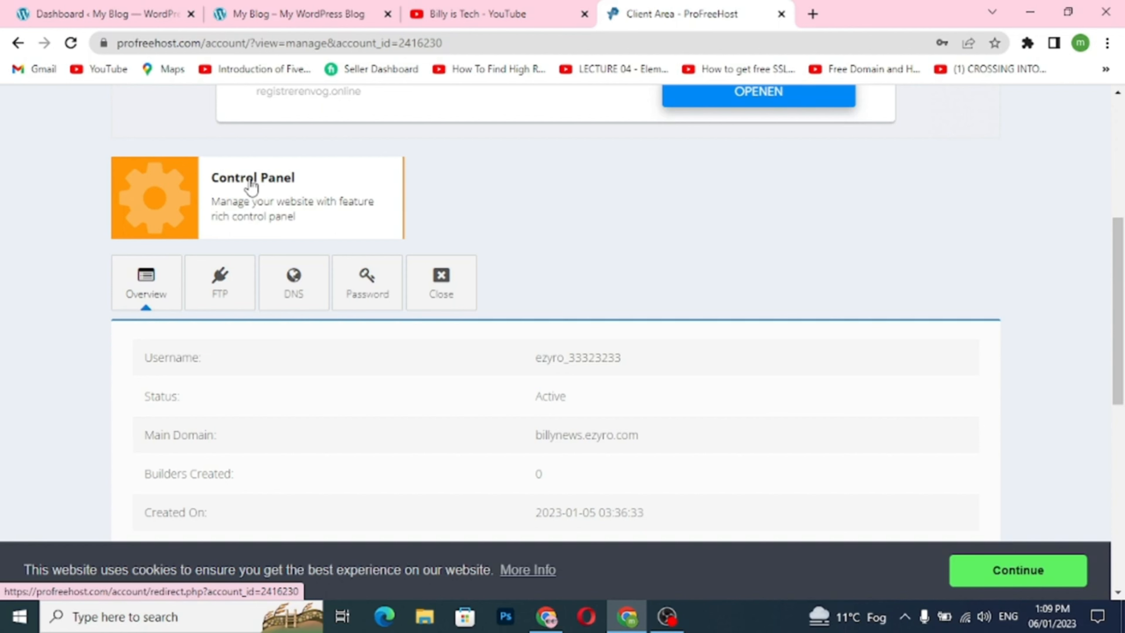
pyautogui.click(252, 186)
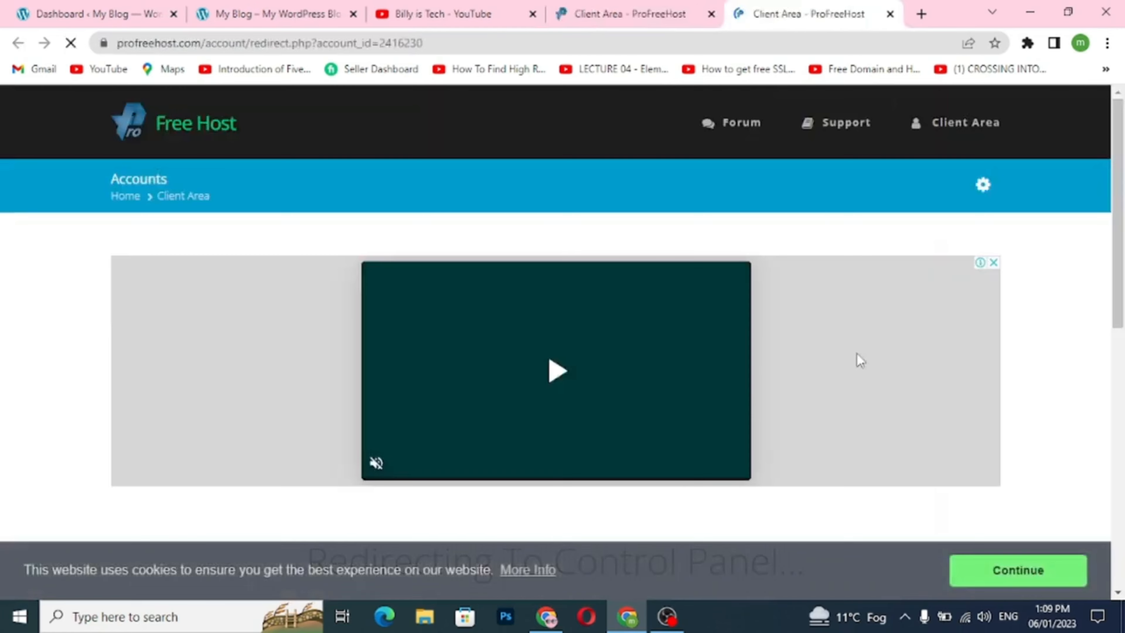
# Step: Open the SSL/TLS manager from the Security section of the hosting control panel
pyautogui.scroll(-10, 857, 352)
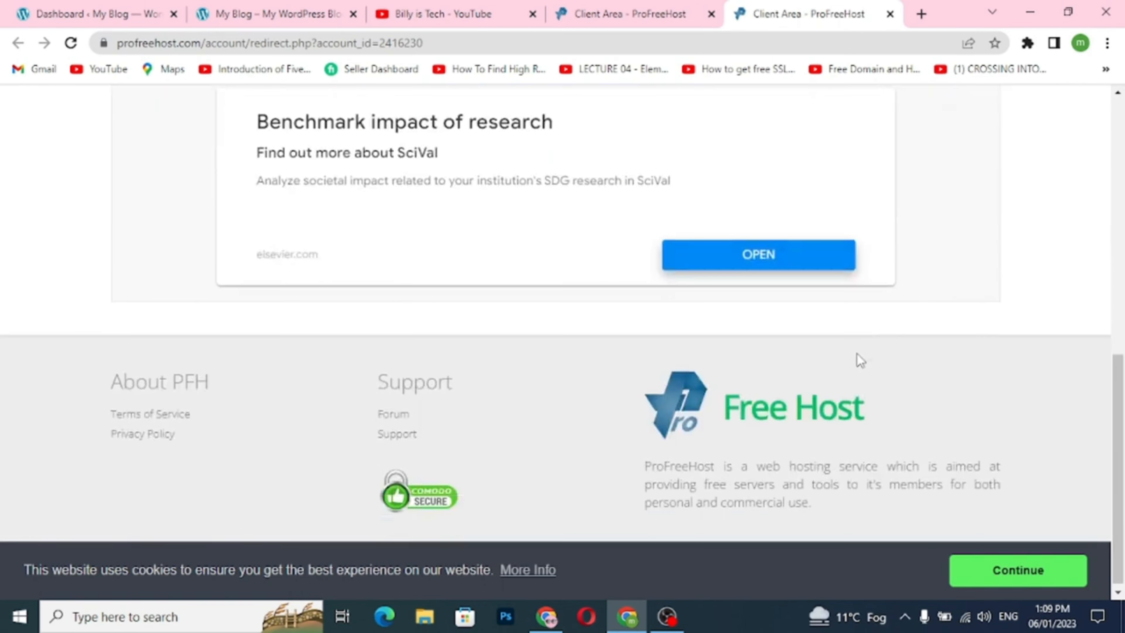
pyautogui.scroll(10, 857, 353)
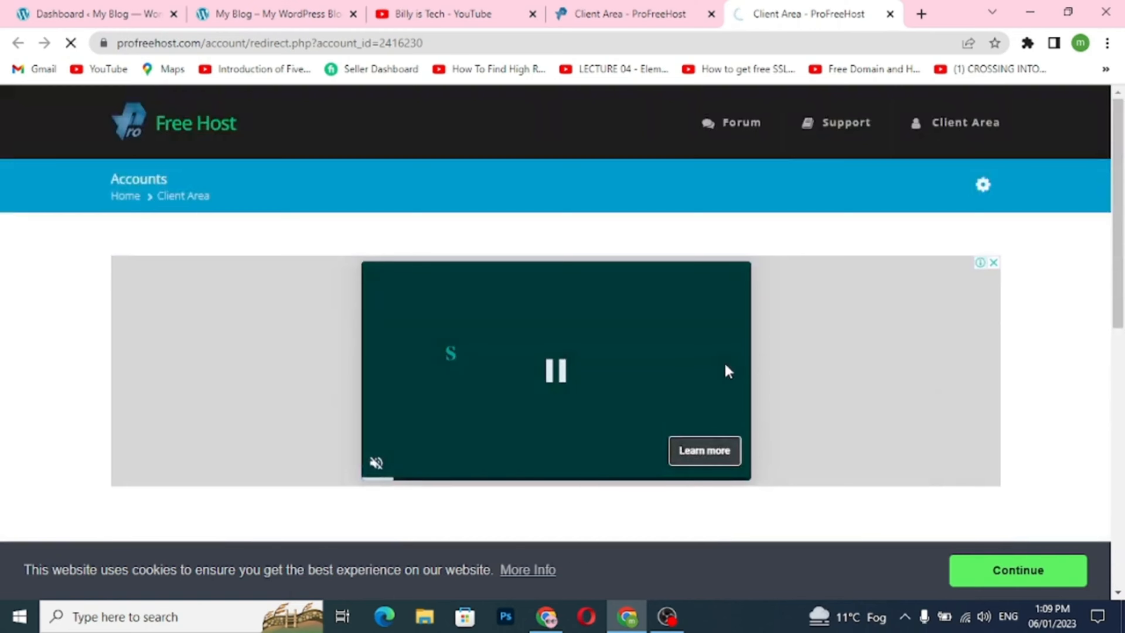
pyautogui.scroll(-1, 499, 384)
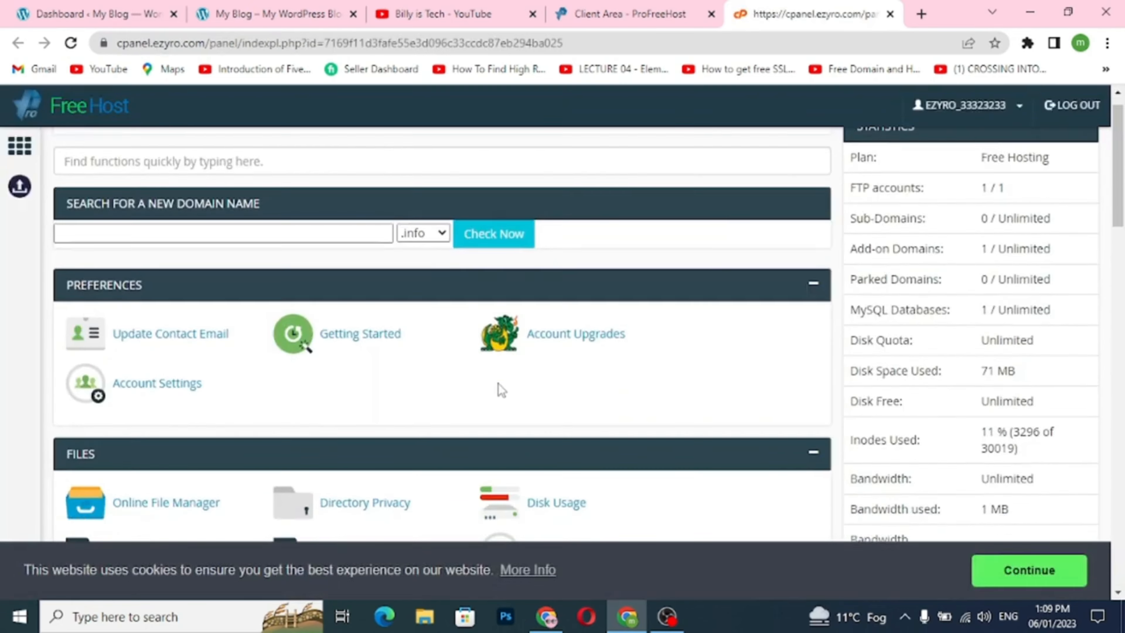
pyautogui.scroll(-4, 498, 384)
pyautogui.scroll(-6, 498, 382)
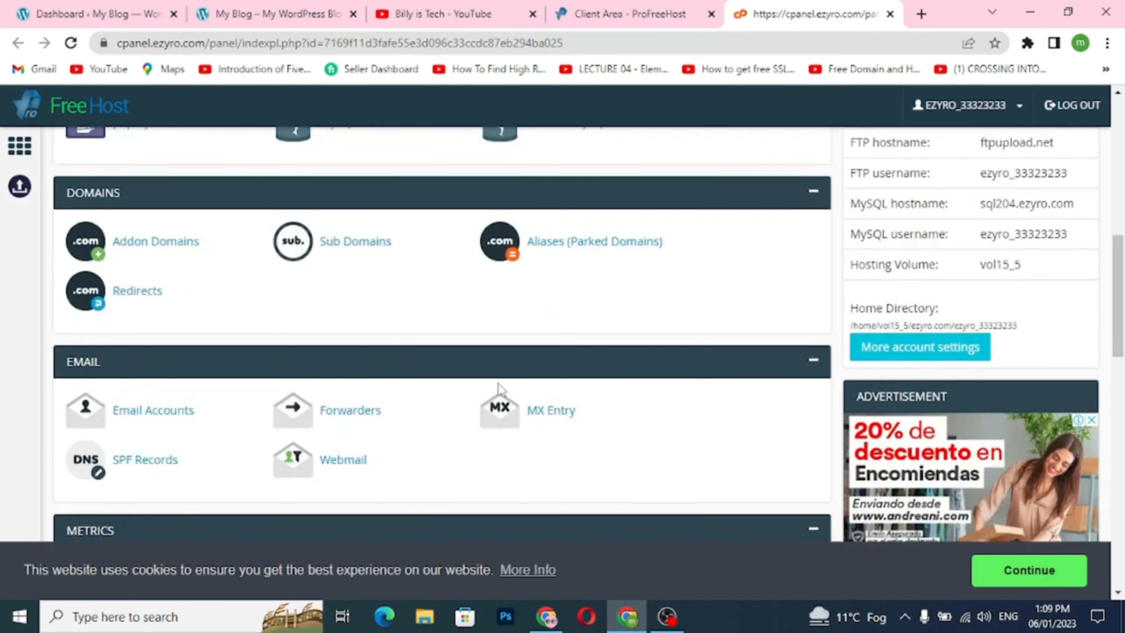
pyautogui.scroll(-3, 499, 385)
pyautogui.scroll(-3, 500, 385)
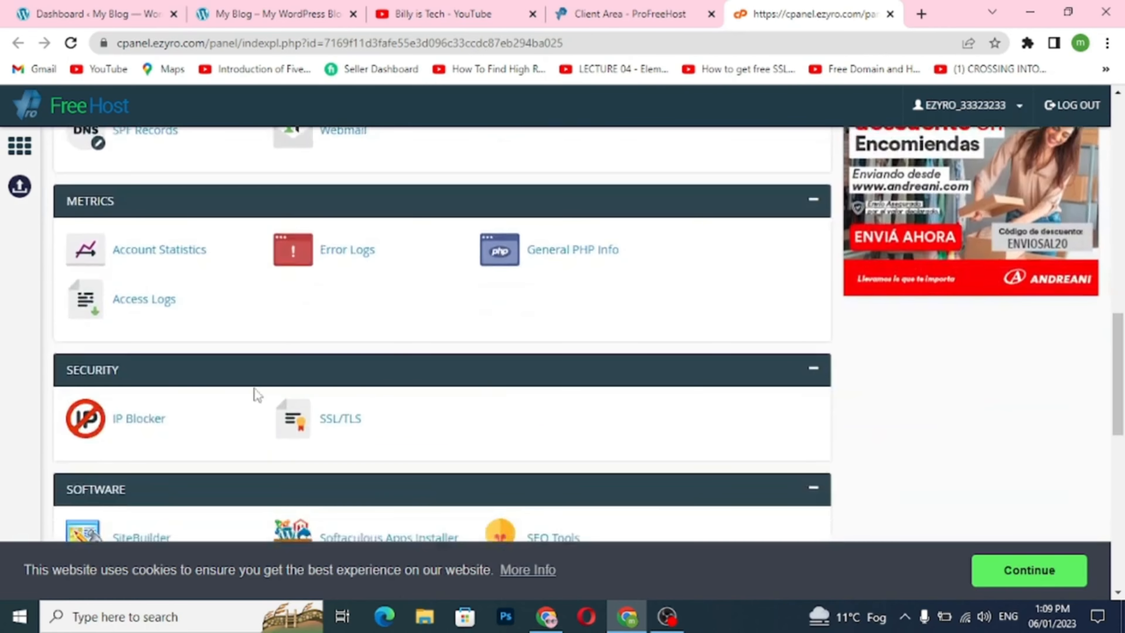
pyautogui.click(344, 423)
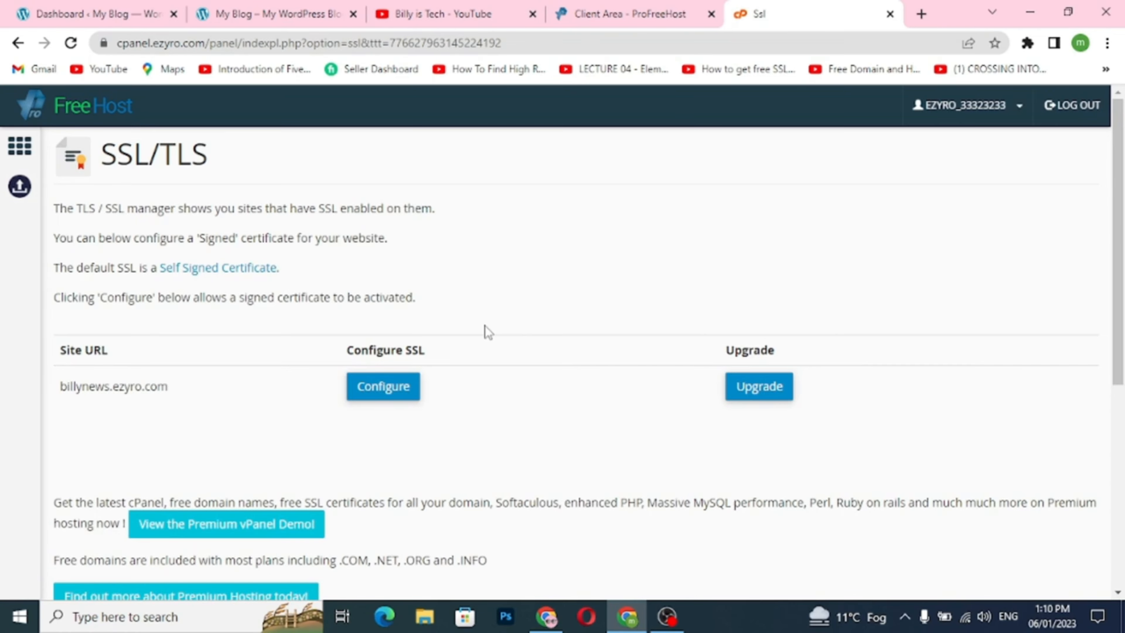
# Step: Open the SSL configuration for billynews.ezyro.com and review its Private Key, CSR and Certificate fields
pyautogui.scroll(-4, 487, 332)
pyautogui.scroll(2, 487, 332)
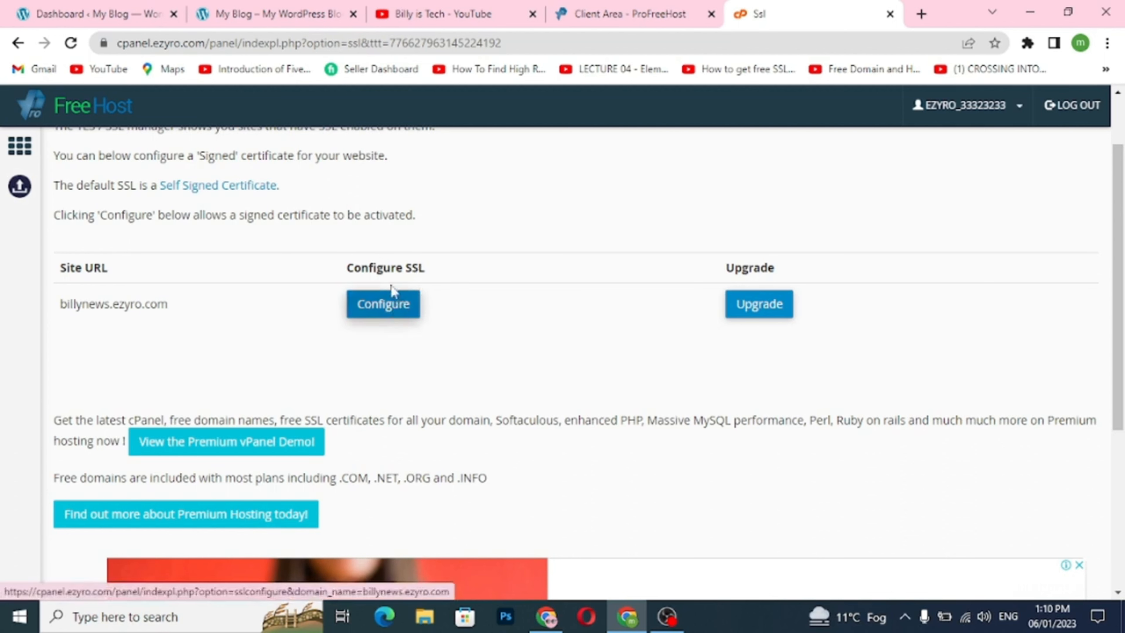
pyautogui.click(273, 17)
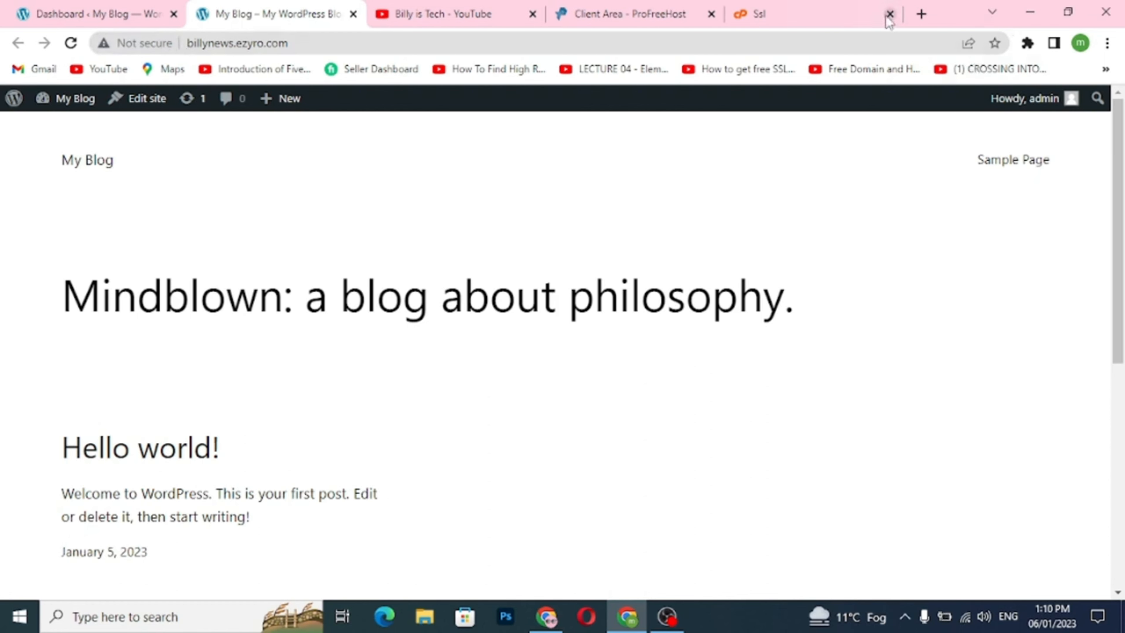
pyautogui.click(816, 20)
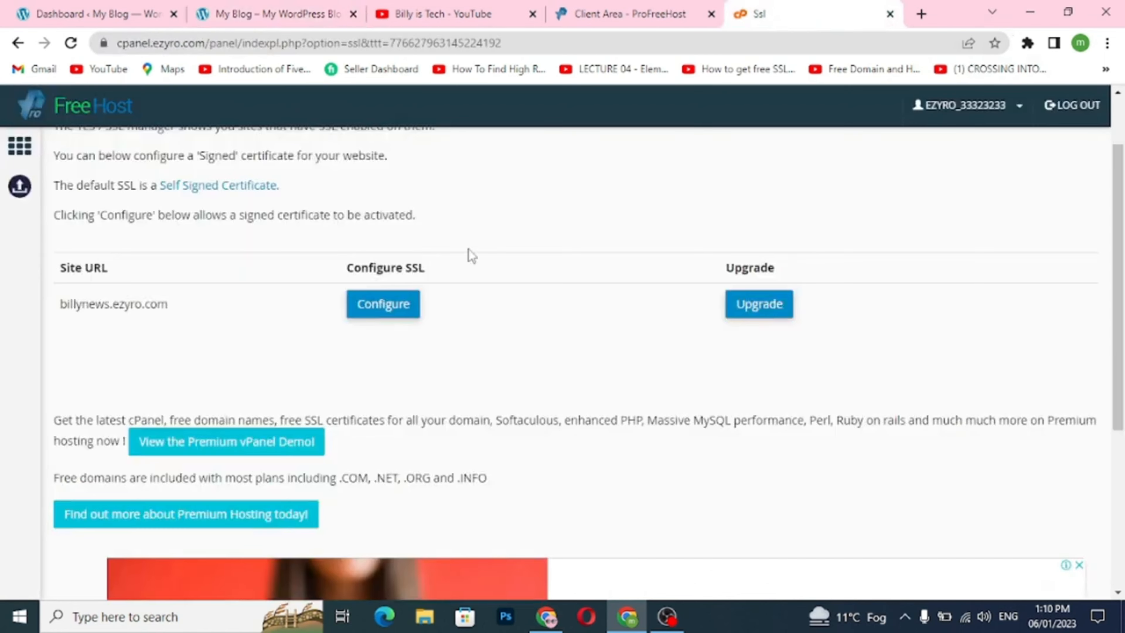
pyautogui.click(394, 311)
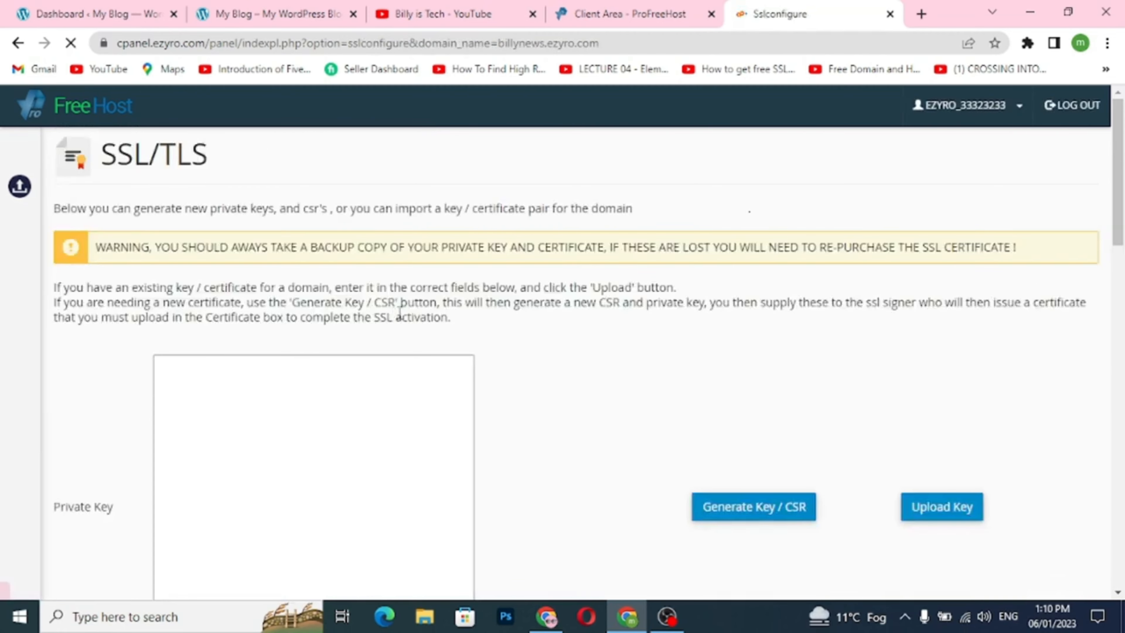
pyautogui.scroll(-5, 549, 372)
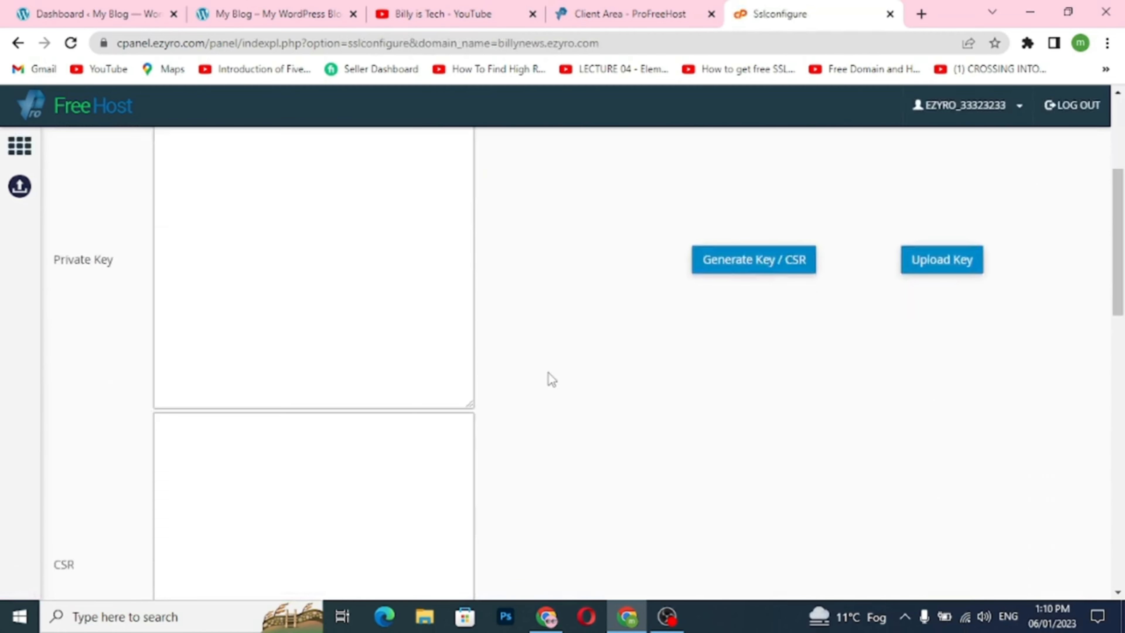
pyautogui.scroll(-7, 376, 373)
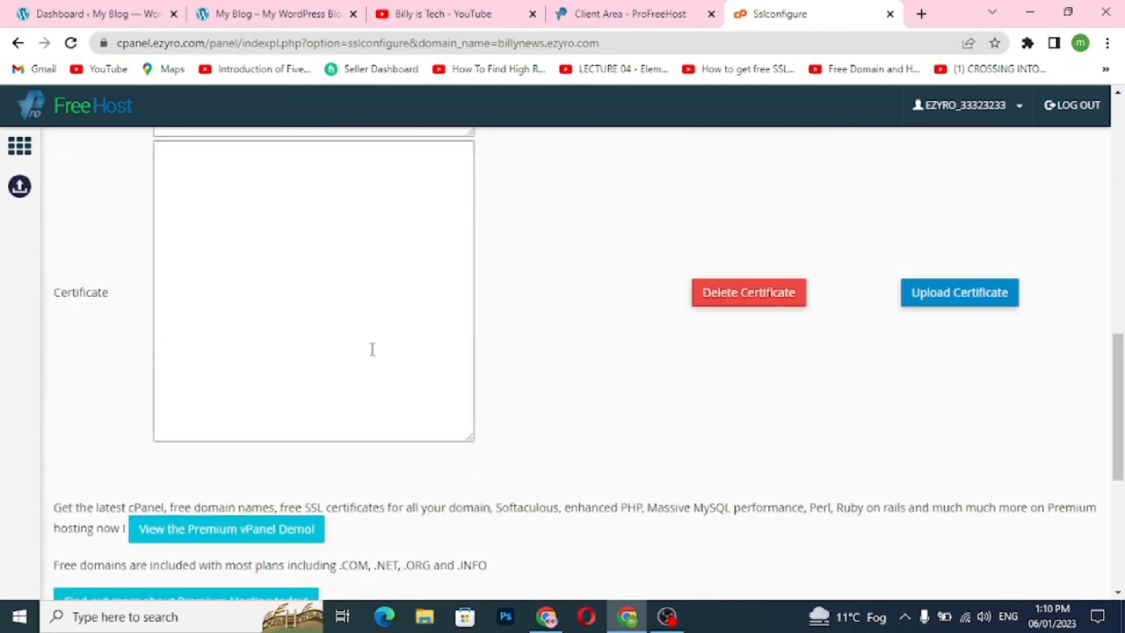
pyautogui.scroll(8, 372, 349)
pyautogui.scroll(3, 378, 350)
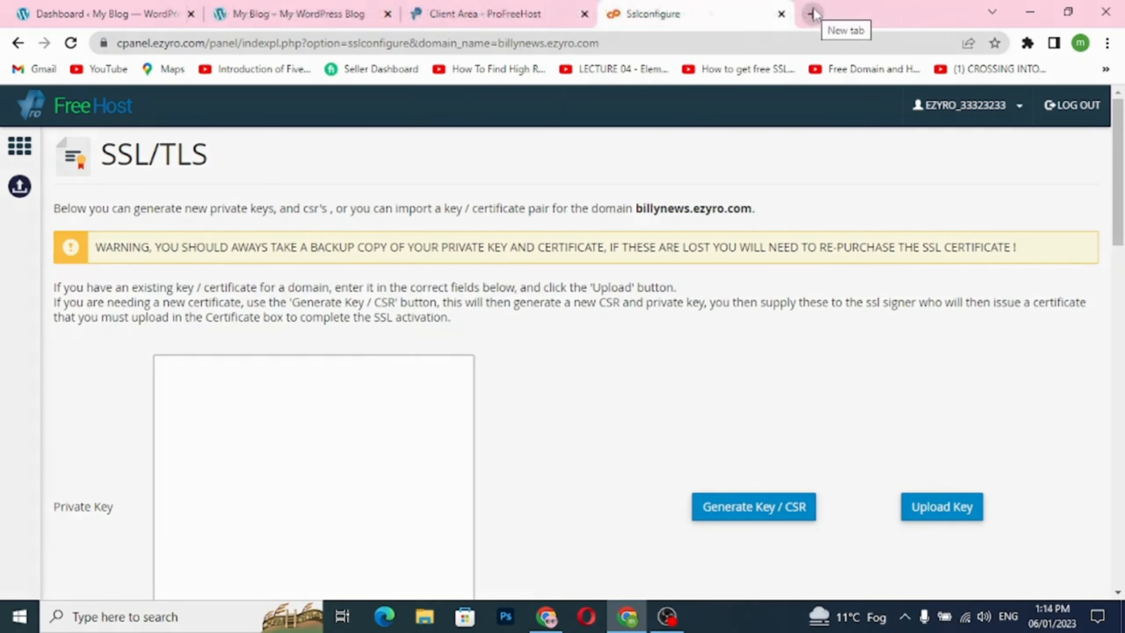
# Step: Search Google for "zerossl" in a new browser tab and open the ZeroSSL - Free SSL Certificates site
pyautogui.click(815, 13)
pyautogui.click(627, 39)
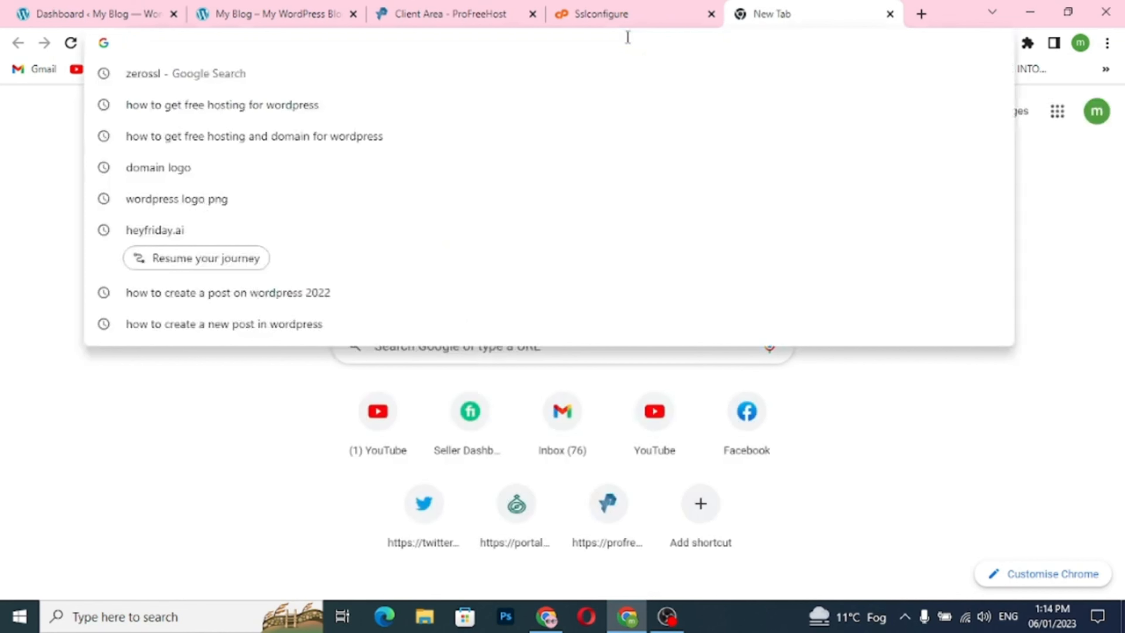
pyautogui.write('ze')
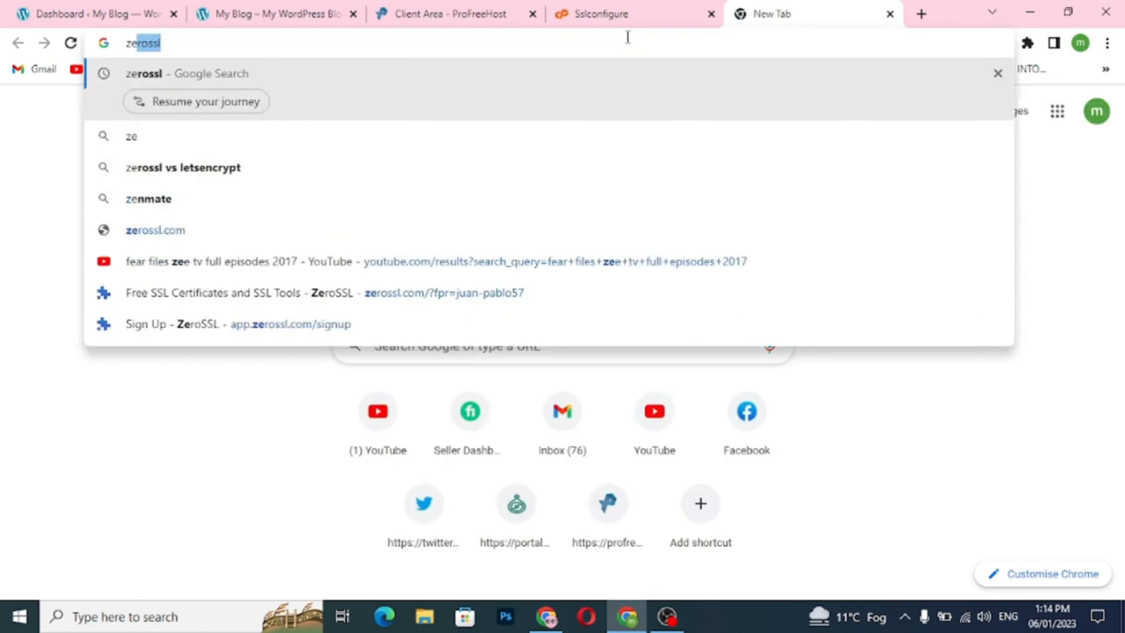
pyautogui.write('rossl')
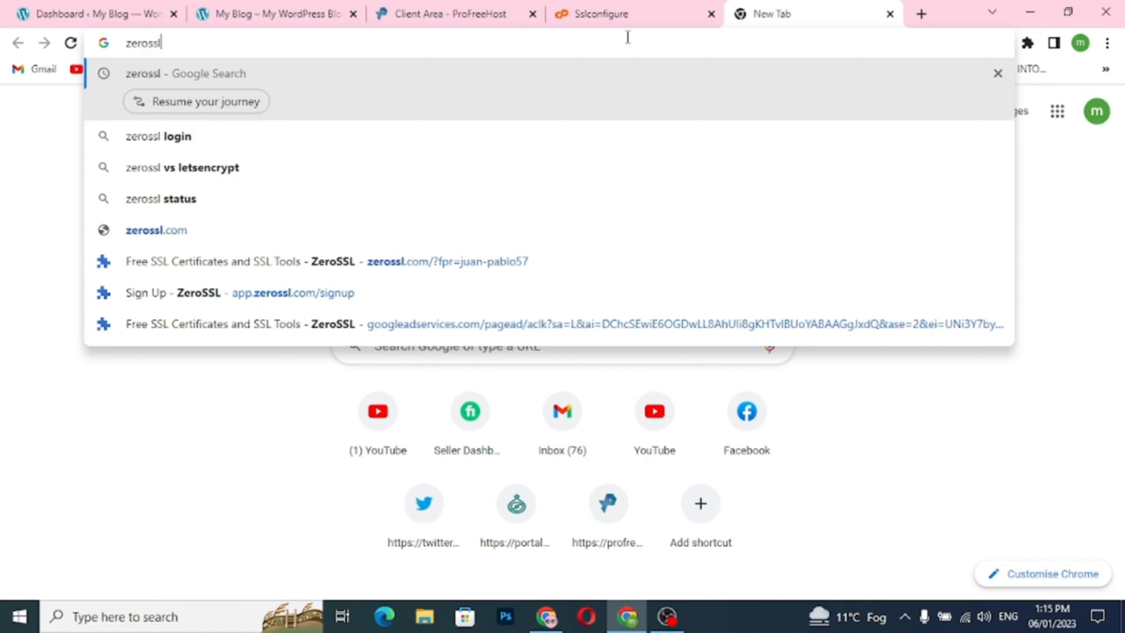
pyautogui.press('Return')
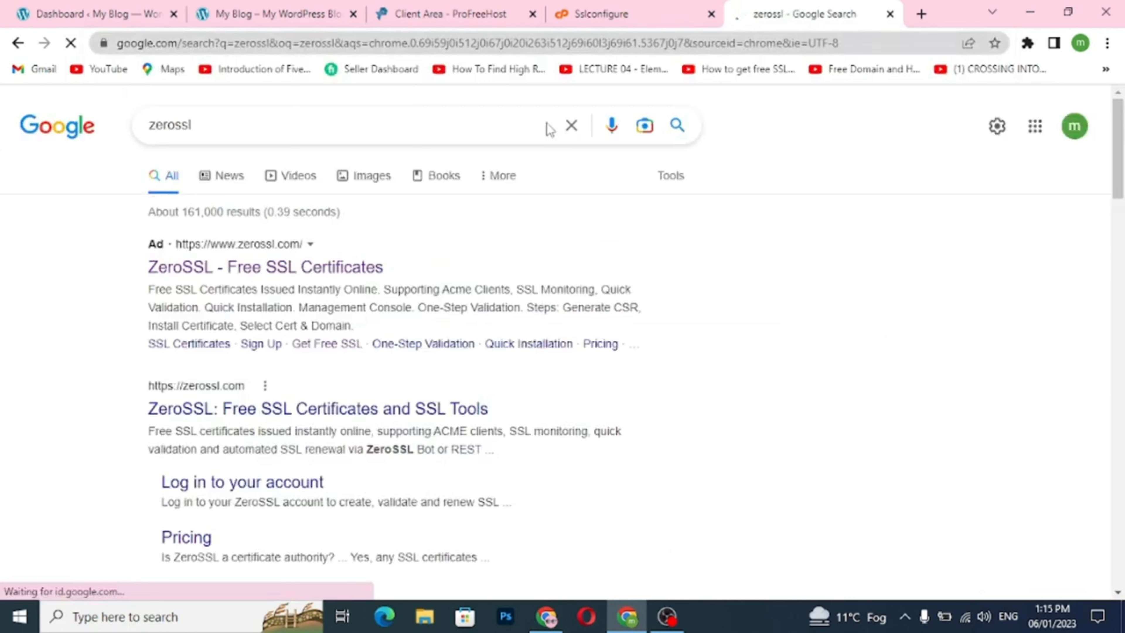
pyautogui.click(317, 268)
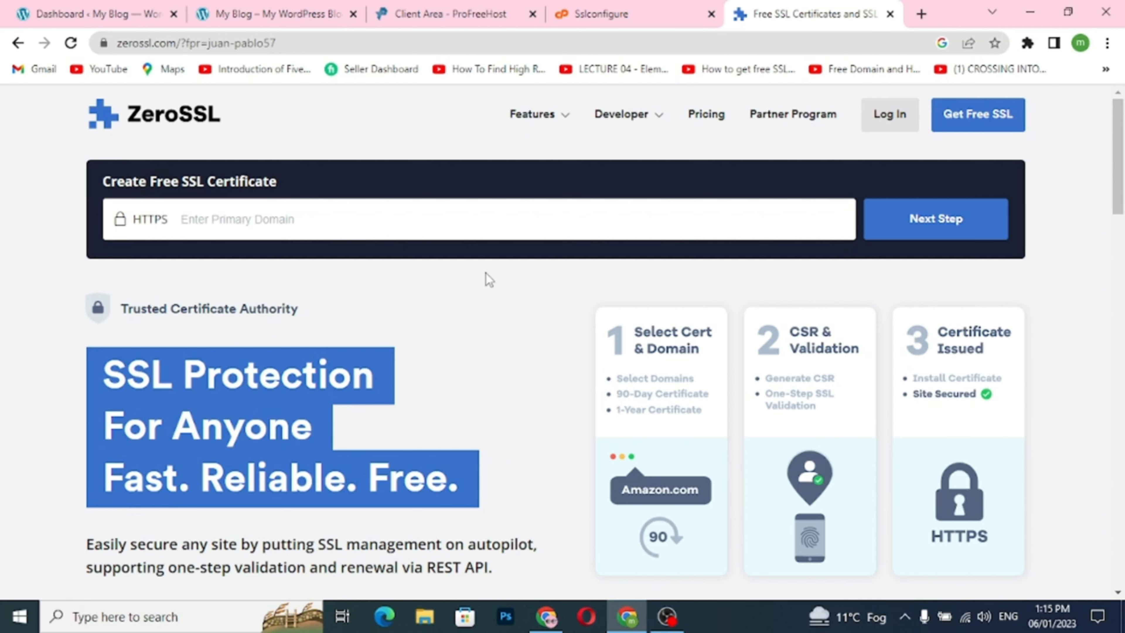
# Step: Look at the blog's address again and examine the ZeroSSL home page down to its footer
pyautogui.click(278, 18)
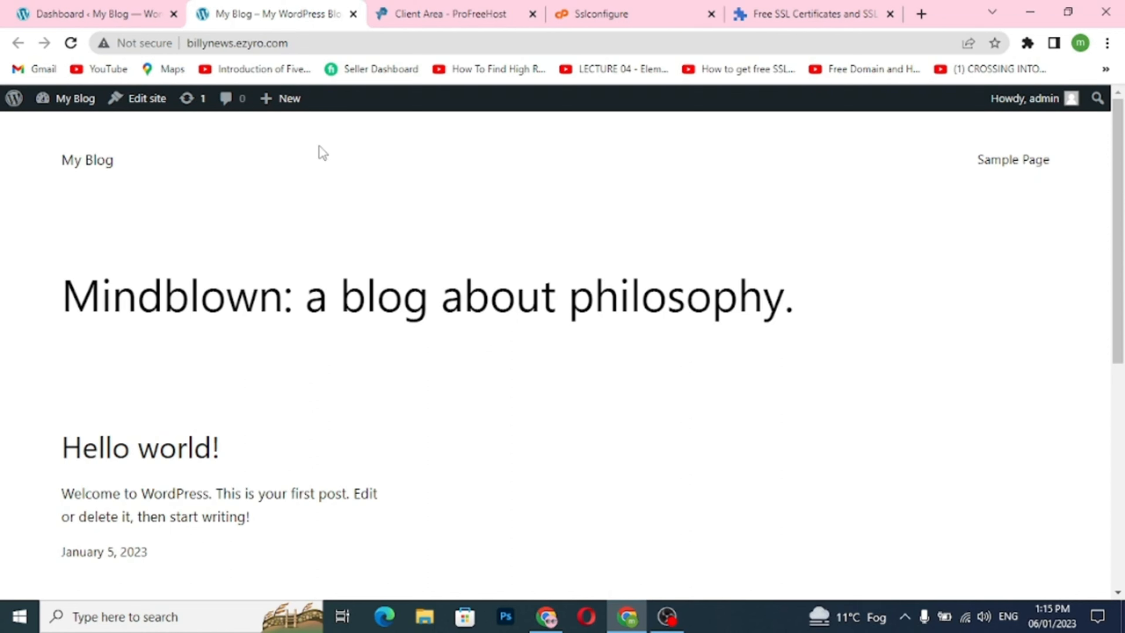
pyautogui.click(803, 17)
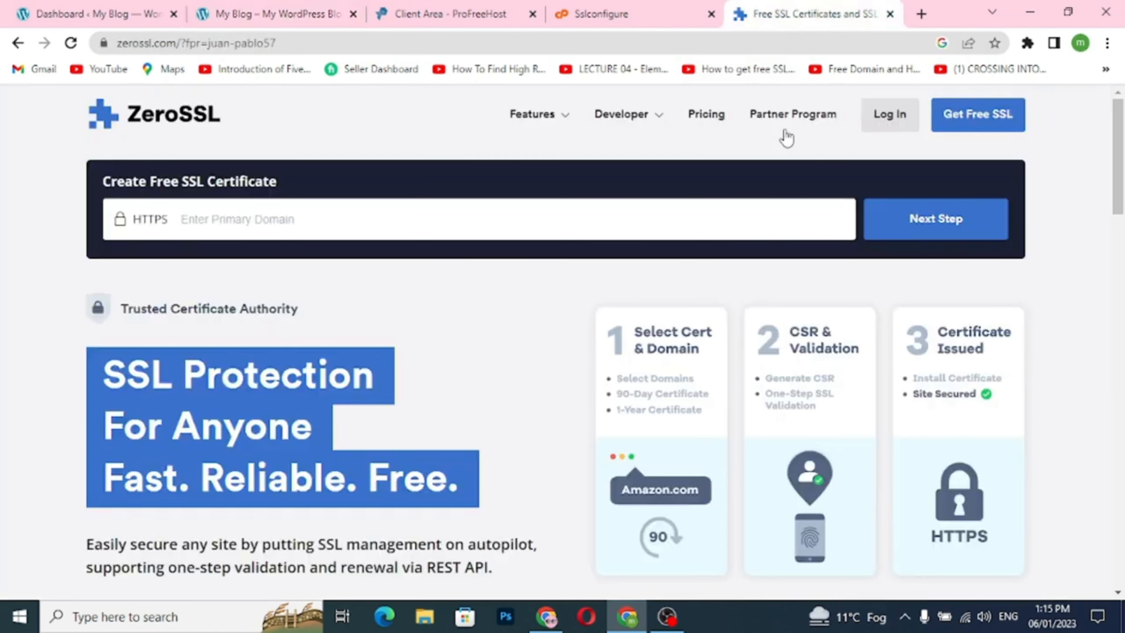
pyautogui.scroll(-6, 844, 330)
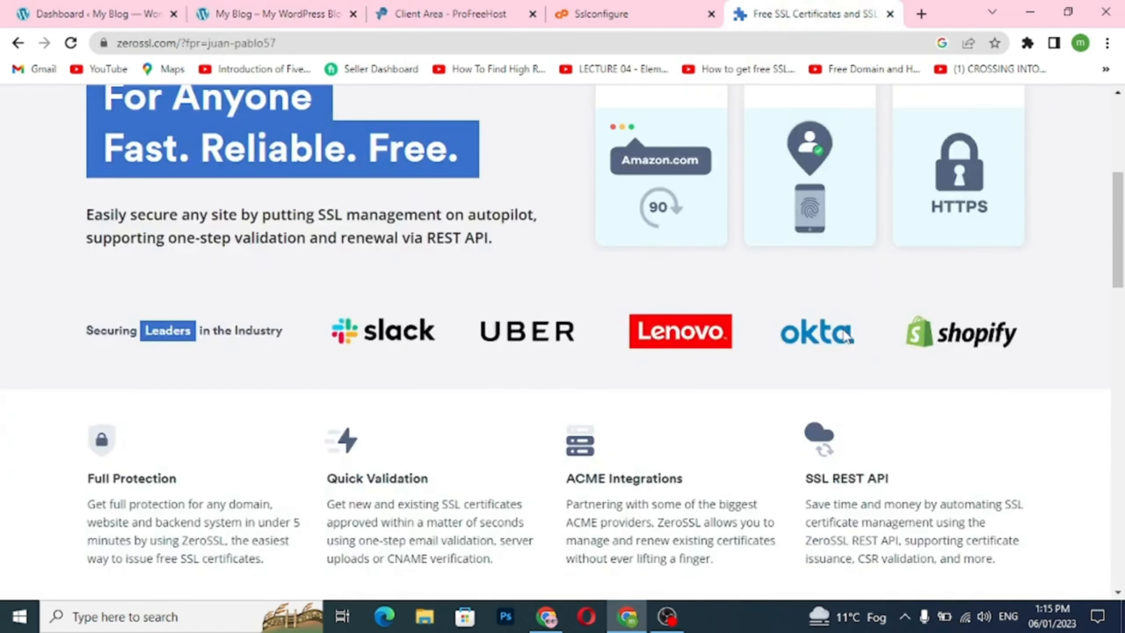
pyautogui.scroll(-8, 847, 337)
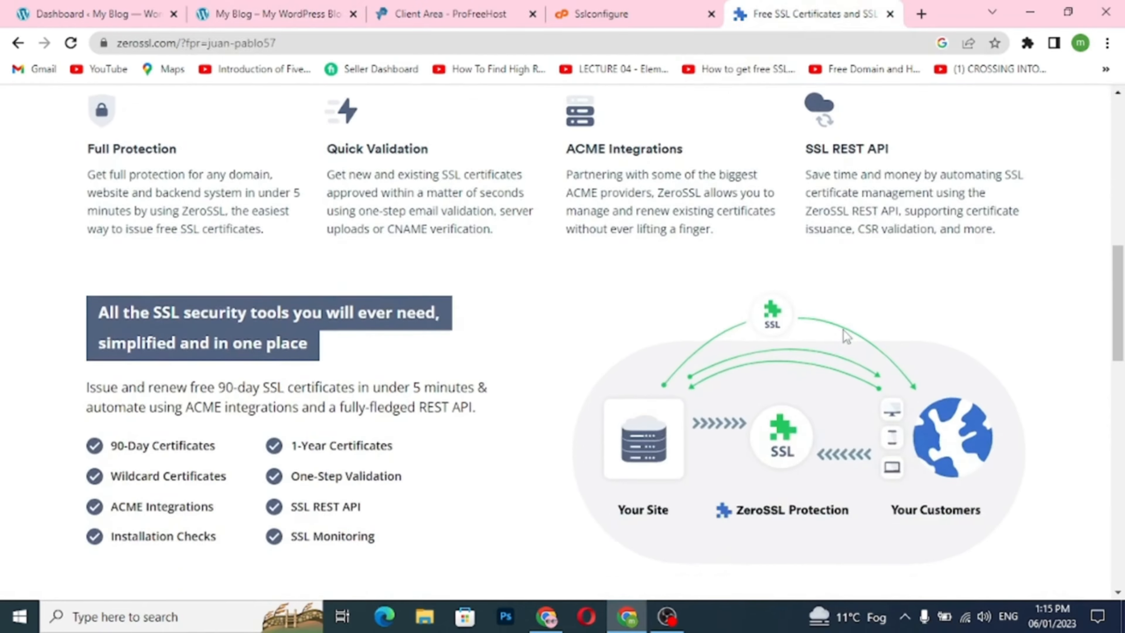
pyautogui.scroll(-9, 847, 337)
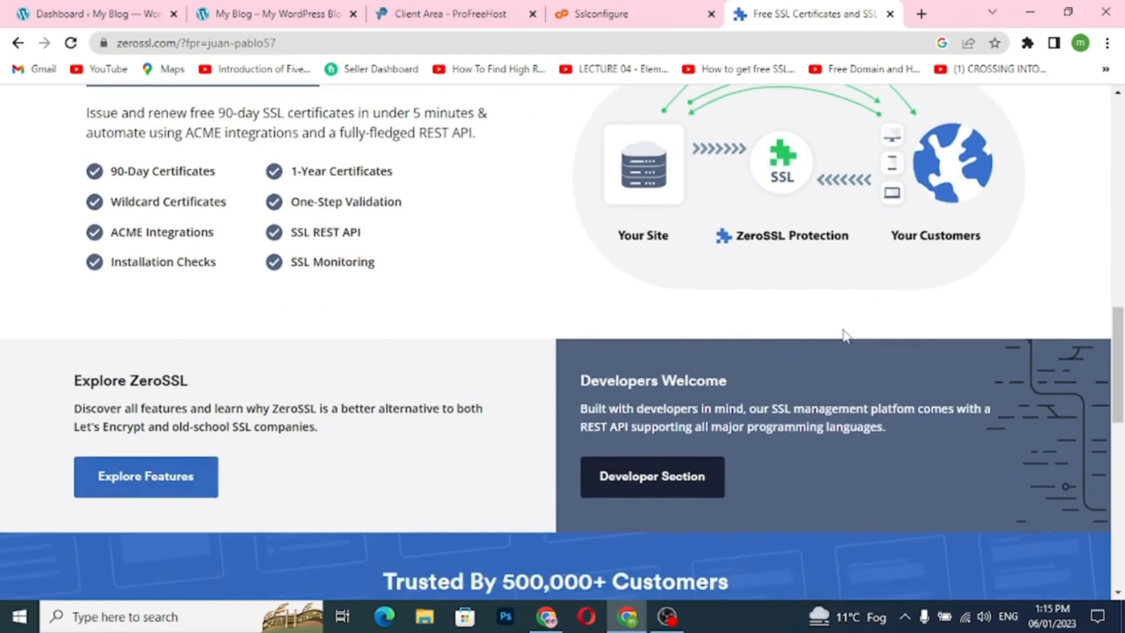
pyautogui.scroll(-8, 846, 336)
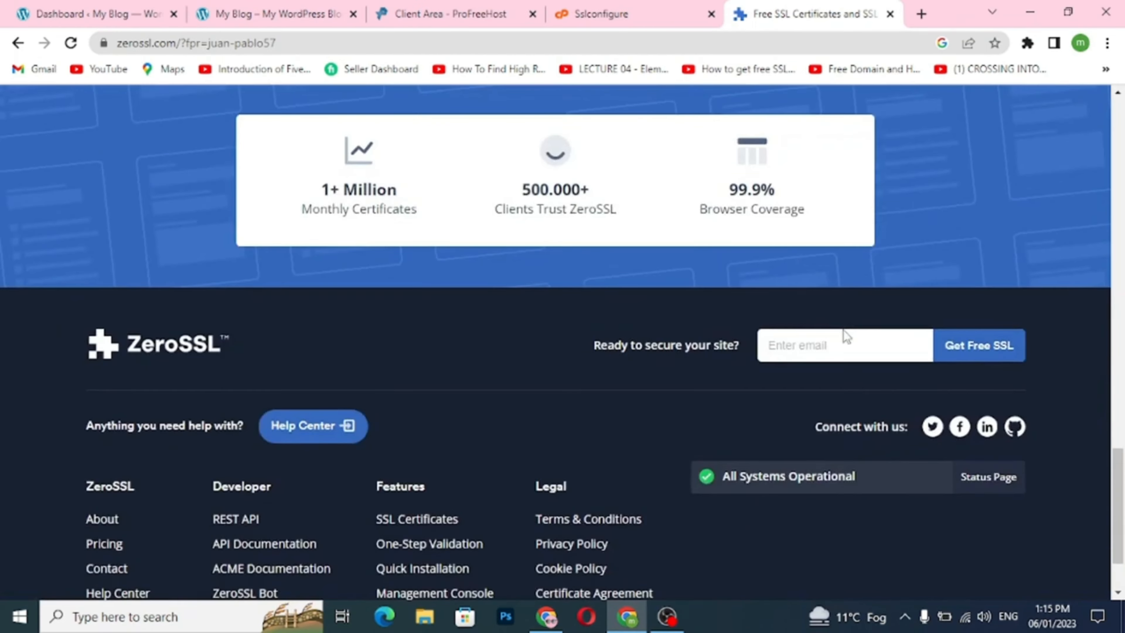
# Step: Go back to the start of the ZeroSSL home page and begin the Get Free SSL sign-up
pyautogui.scroll(6, 847, 336)
pyautogui.scroll(20, 843, 328)
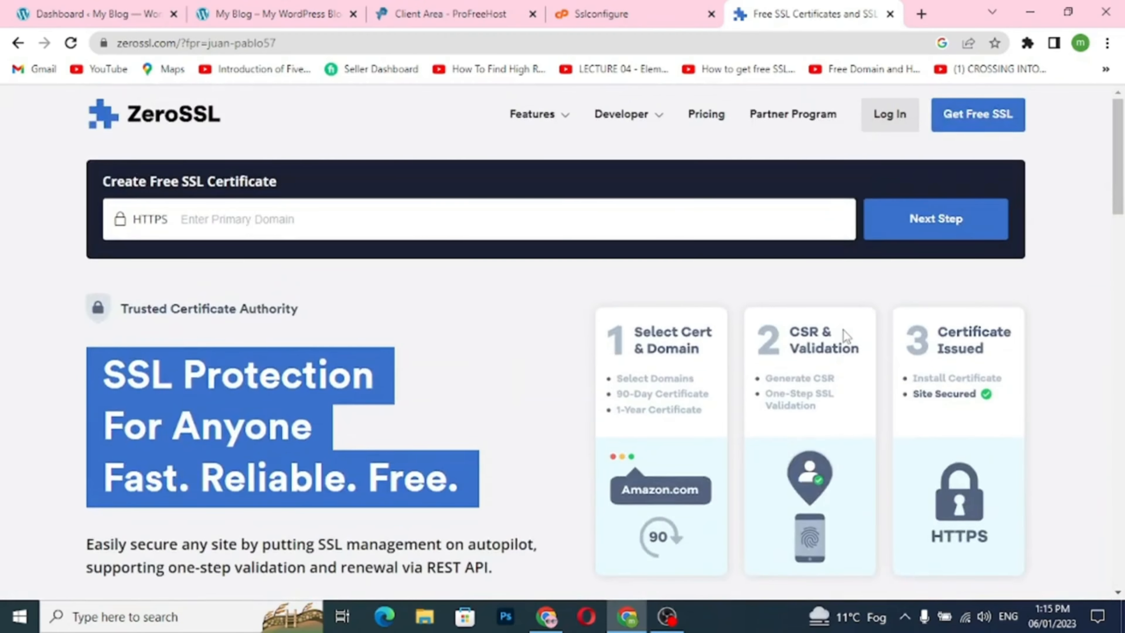
pyautogui.click(1010, 117)
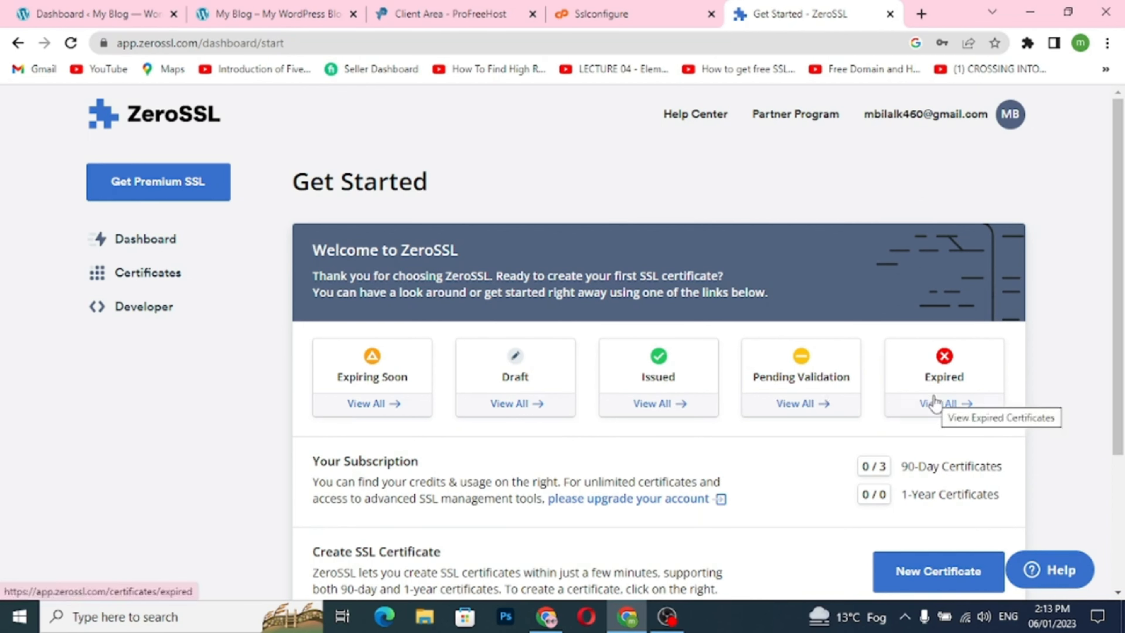
# Step: Start a new SSL certificate from the Get Started dashboard
pyautogui.scroll(-2, 936, 404)
pyautogui.scroll(-1, 936, 404)
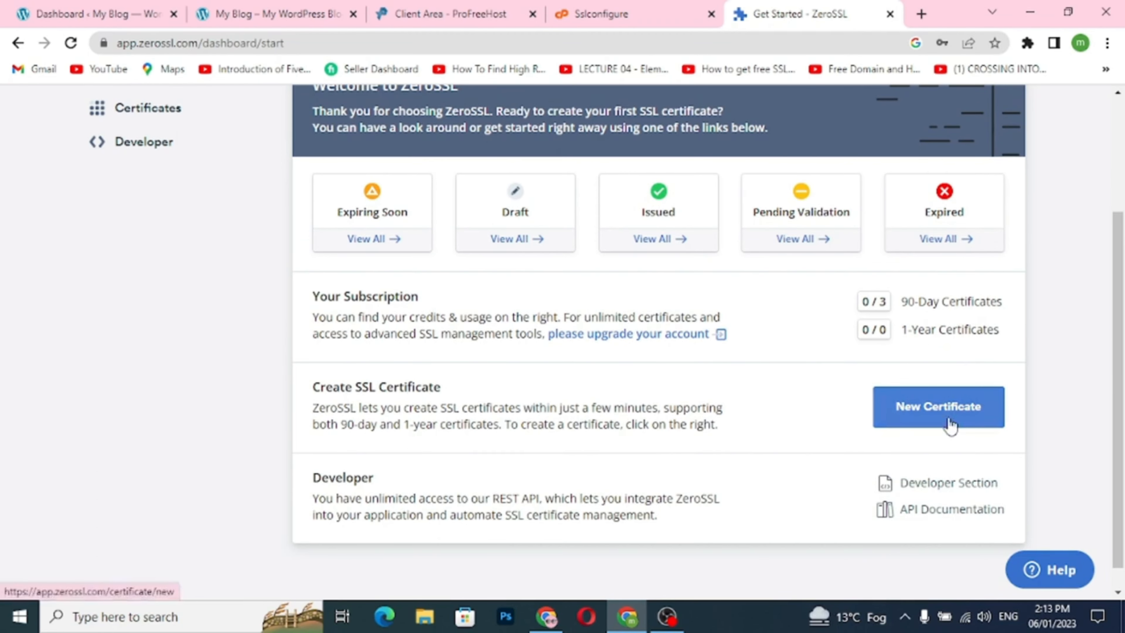
pyautogui.click(938, 406)
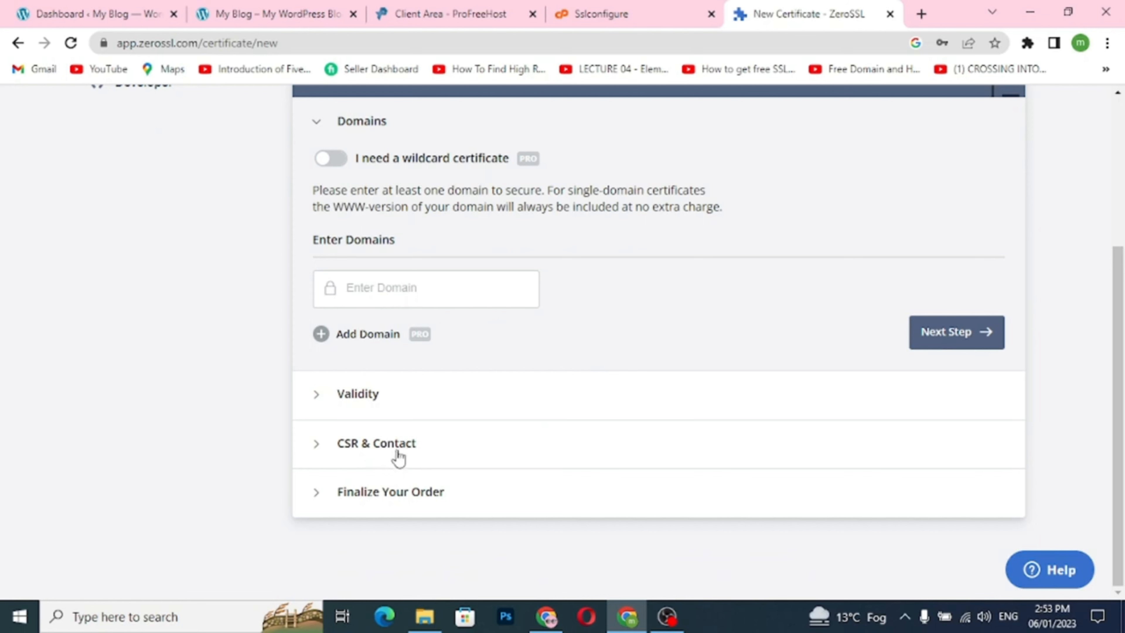
# Step: In the certificate's CSR & Contact section, turn off Auto-Generate CSR and enable Paste Existing CSR
pyautogui.click(399, 456)
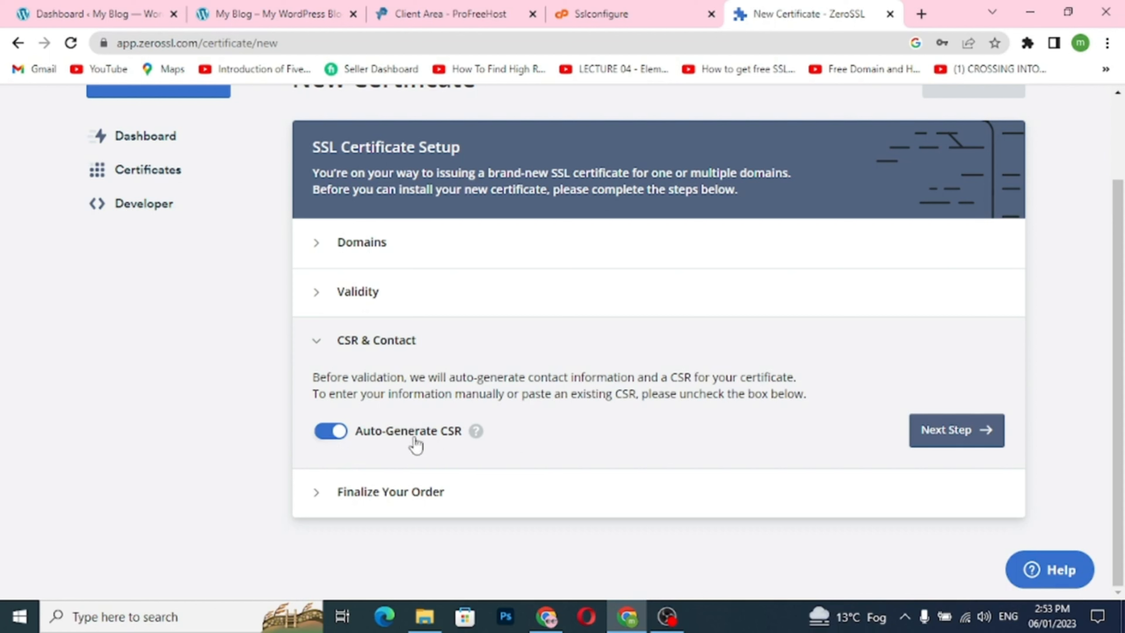
pyautogui.click(331, 438)
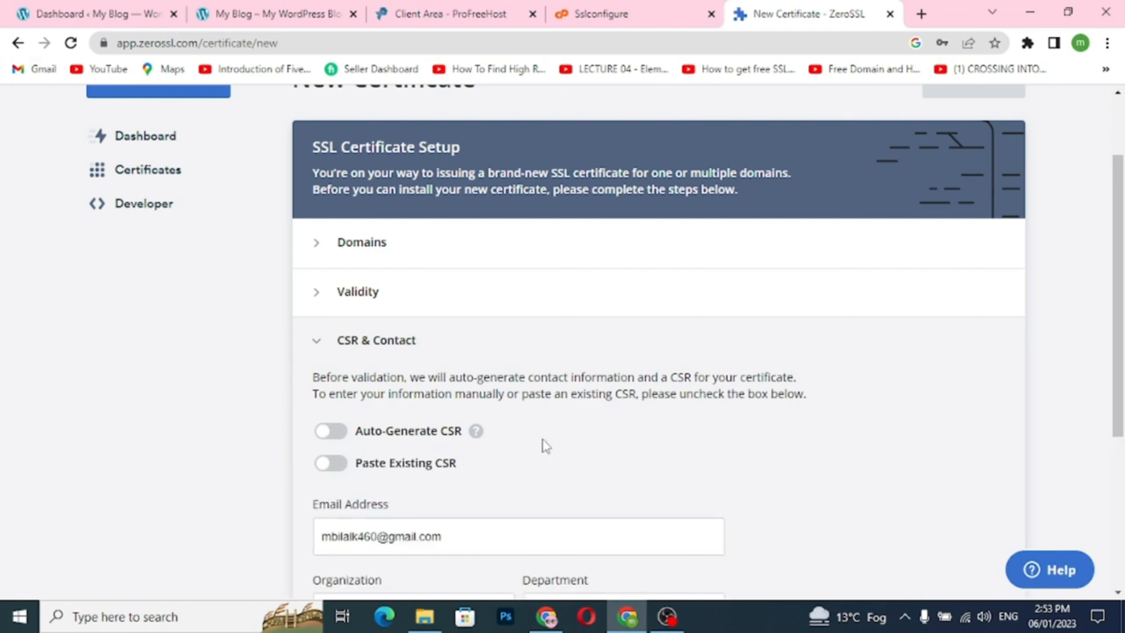
pyautogui.scroll(-3, 549, 446)
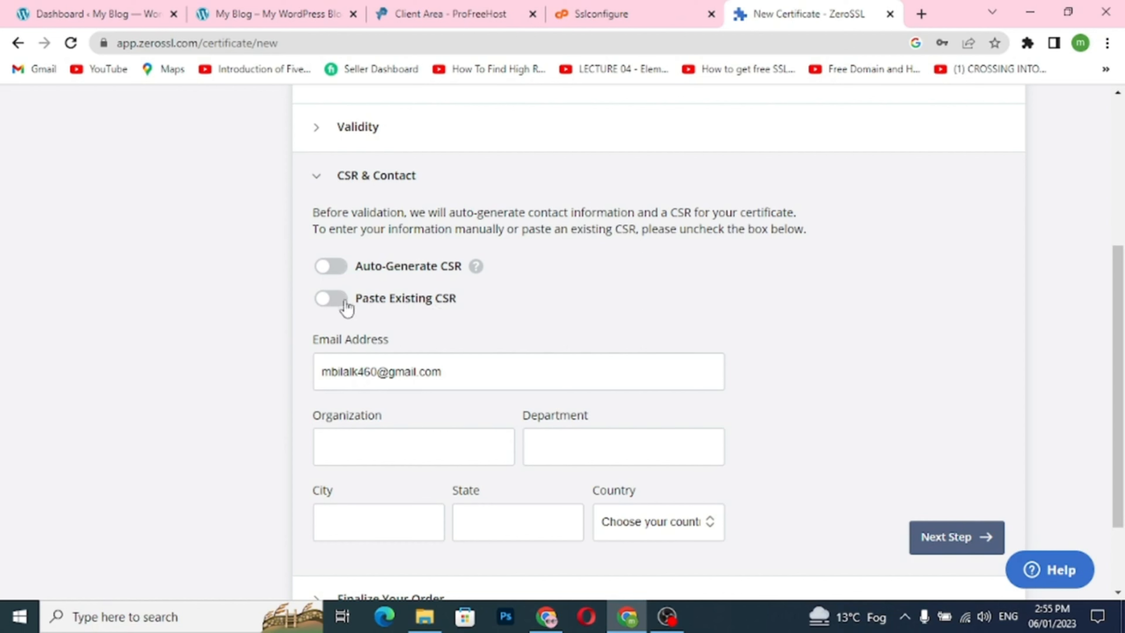
pyautogui.click(333, 298)
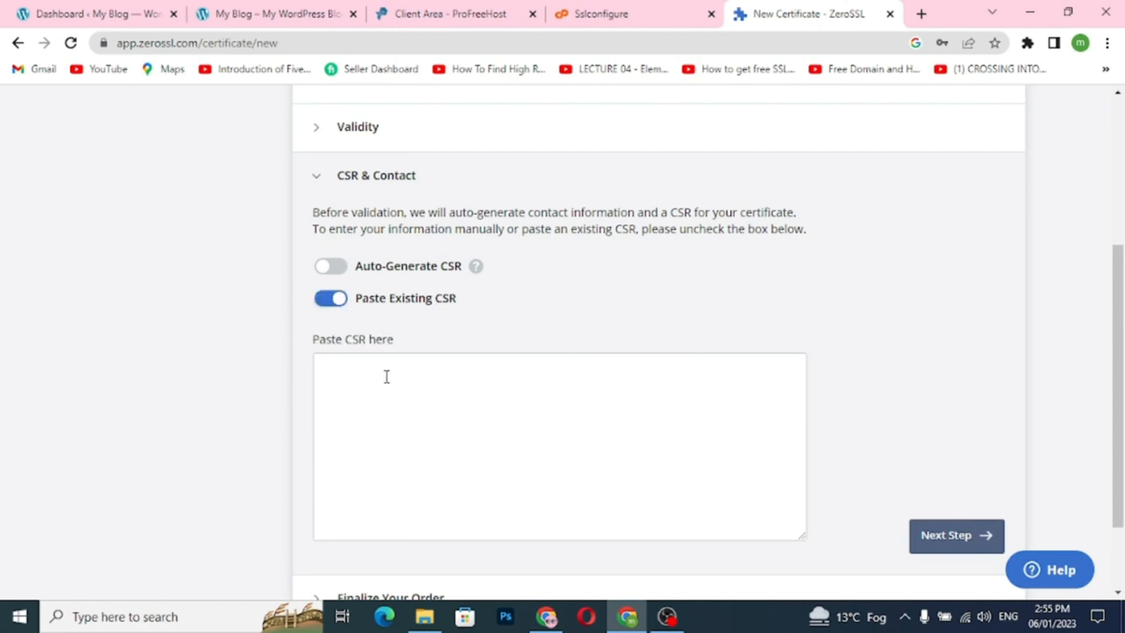
pyautogui.scroll(-2, 387, 377)
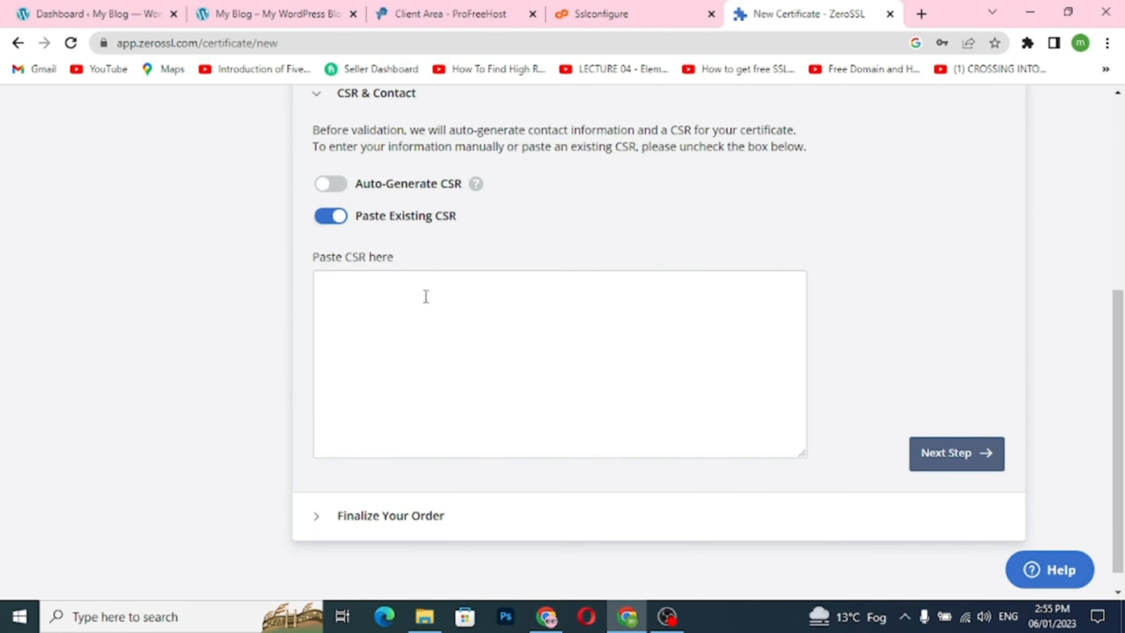
# Step: Return to the hosting SSL/TLS configuration for billynews.ezyro.com and open the form that generates a new key and CSR
pyautogui.click(582, 13)
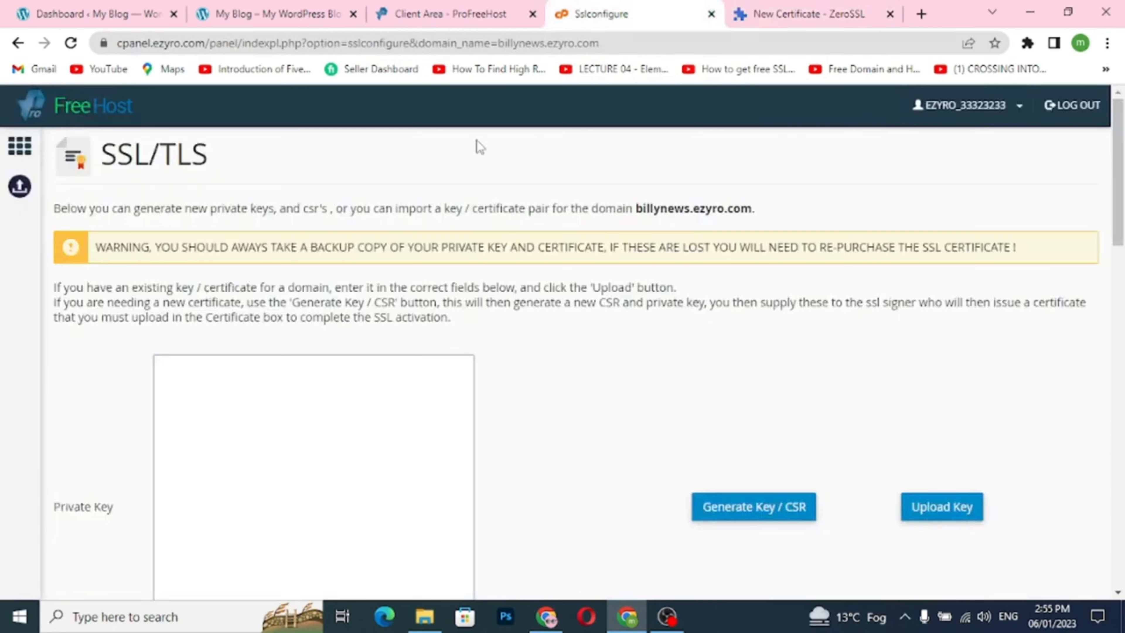
pyautogui.scroll(-5, 508, 335)
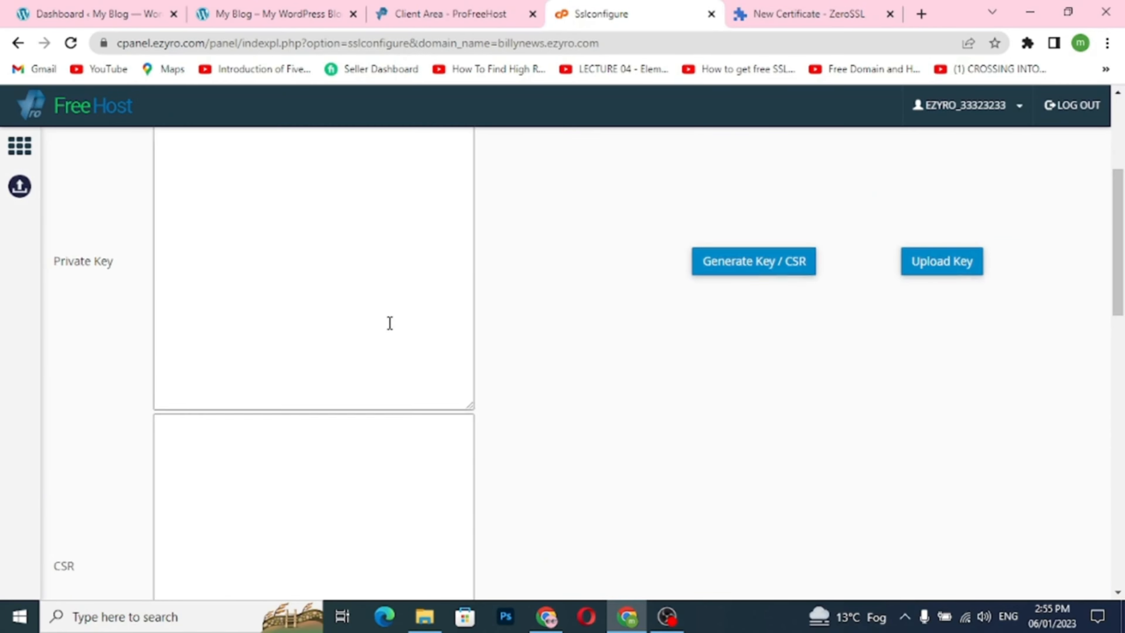
pyautogui.scroll(2, 390, 323)
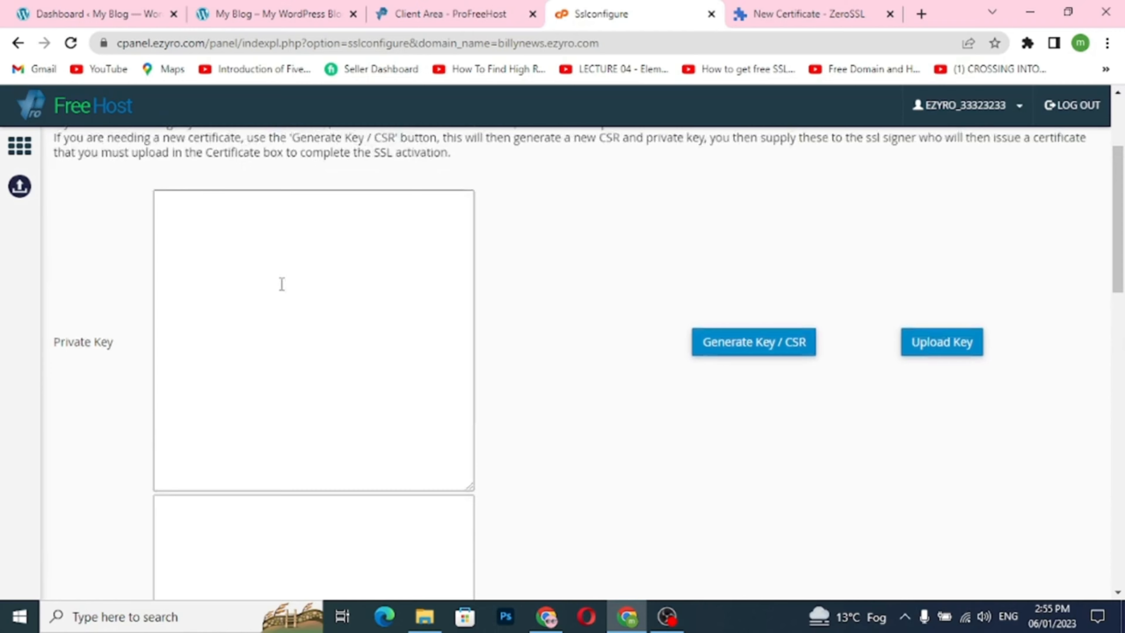
pyautogui.scroll(2, 282, 284)
pyautogui.scroll(-2, 282, 284)
pyautogui.click(761, 354)
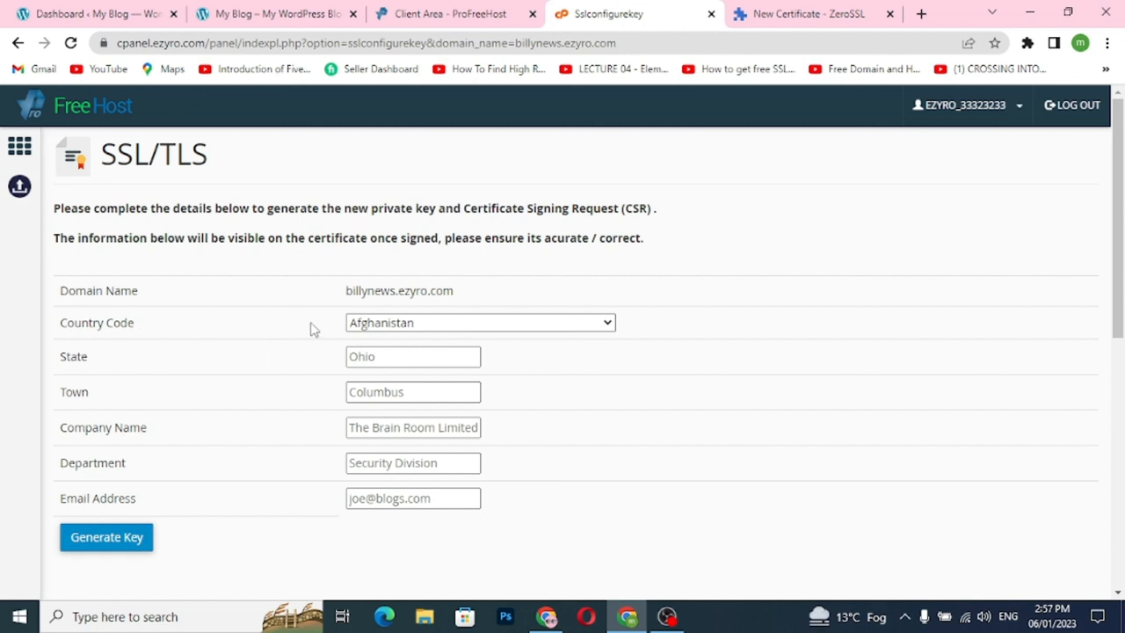
# Step: Set the country to Pakistan and the state to "pubja", complete the remaining details, and generate the private key and CSR
pyautogui.click(375, 331)
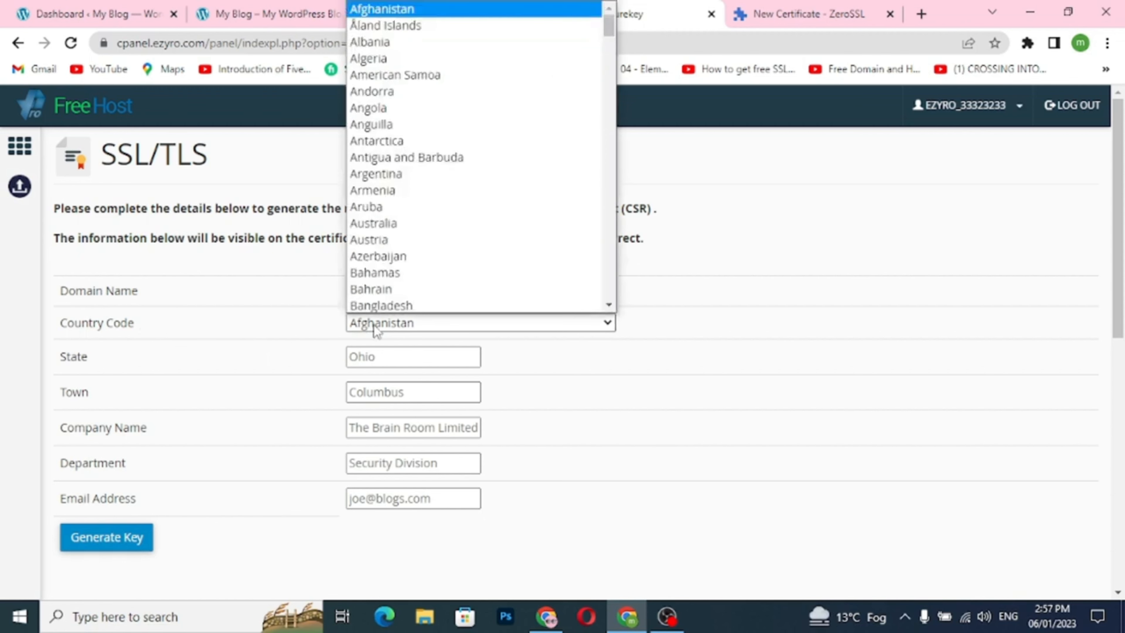
pyautogui.press('p')
pyautogui.press('Return')
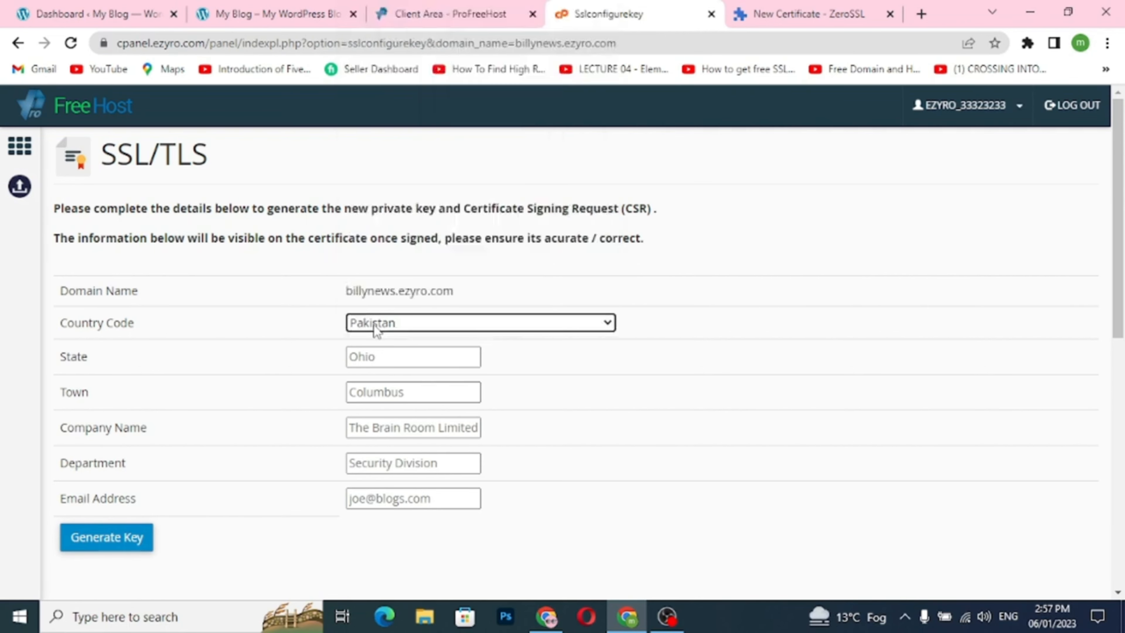
pyautogui.click(381, 355)
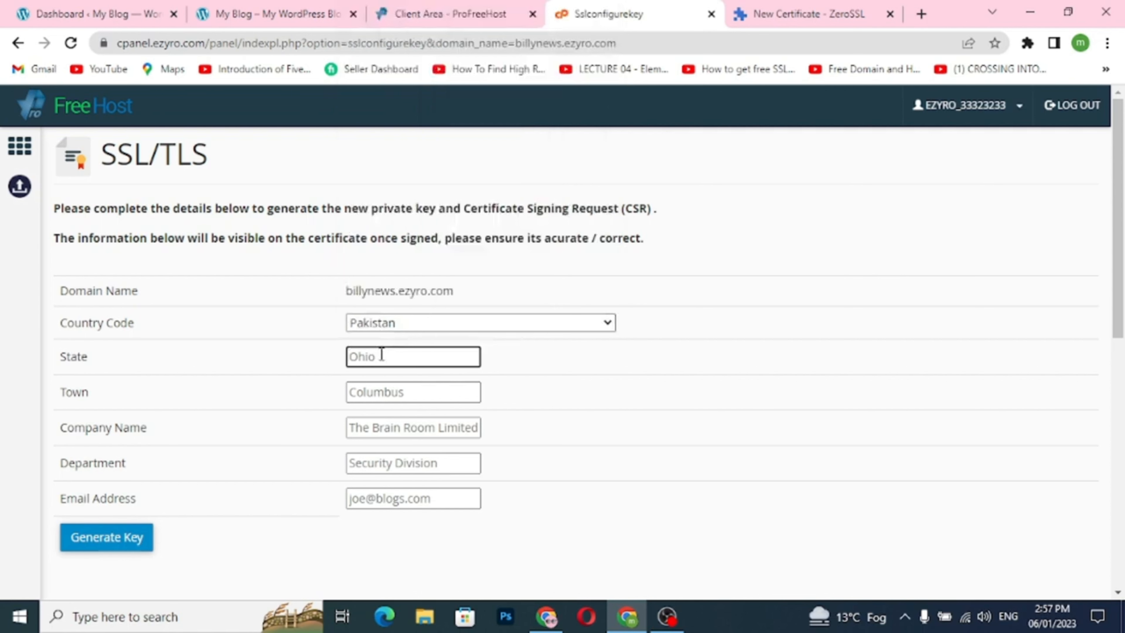
pyautogui.write('pubja')
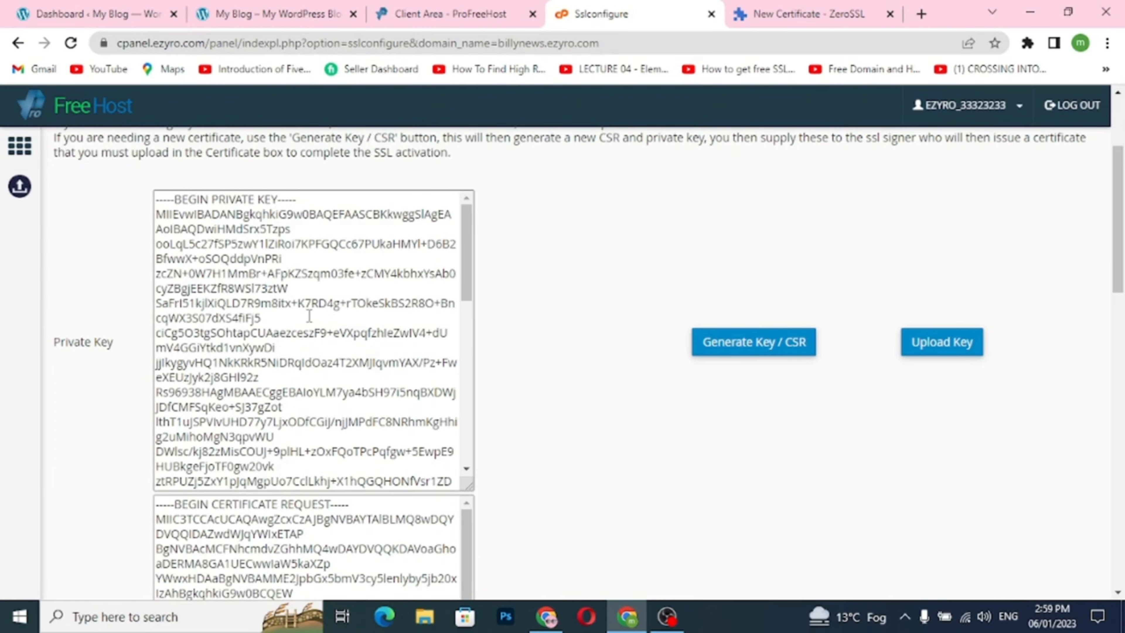
# Step: Review the generated private key and CSR, copy the whole certificate request, and paste it into the CSR field of the ZeroSSL certificate
pyautogui.scroll(-2, 309, 316)
pyautogui.scroll(2, 566, 366)
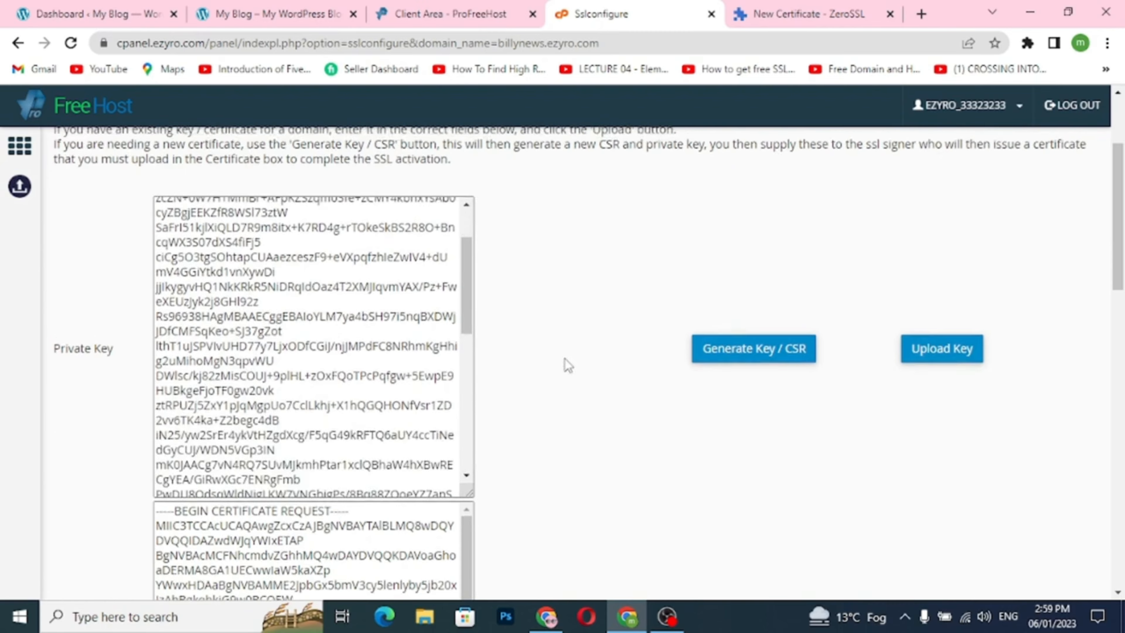
pyautogui.scroll(-10, 495, 402)
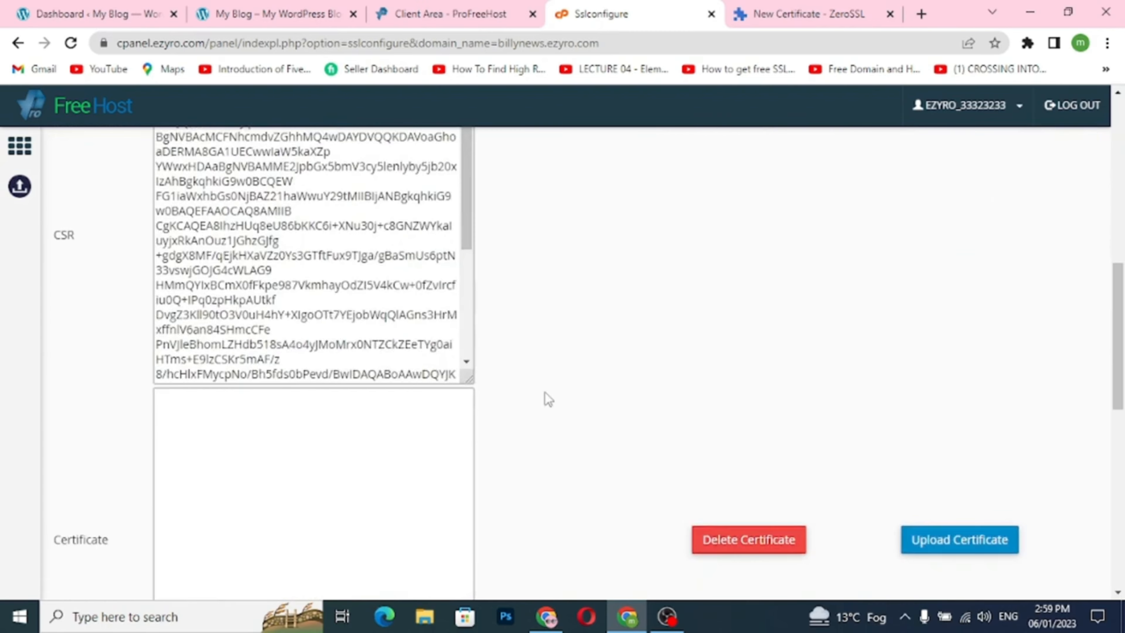
pyautogui.scroll(3, 548, 399)
pyautogui.scroll(7, 78, 291)
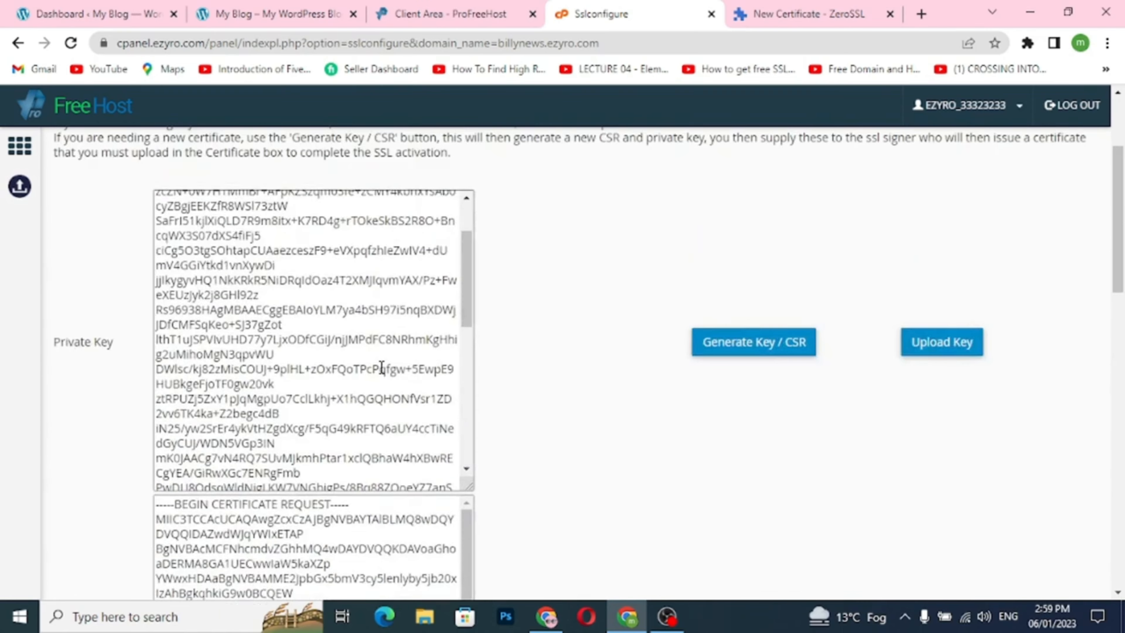
pyautogui.scroll(-4, 473, 476)
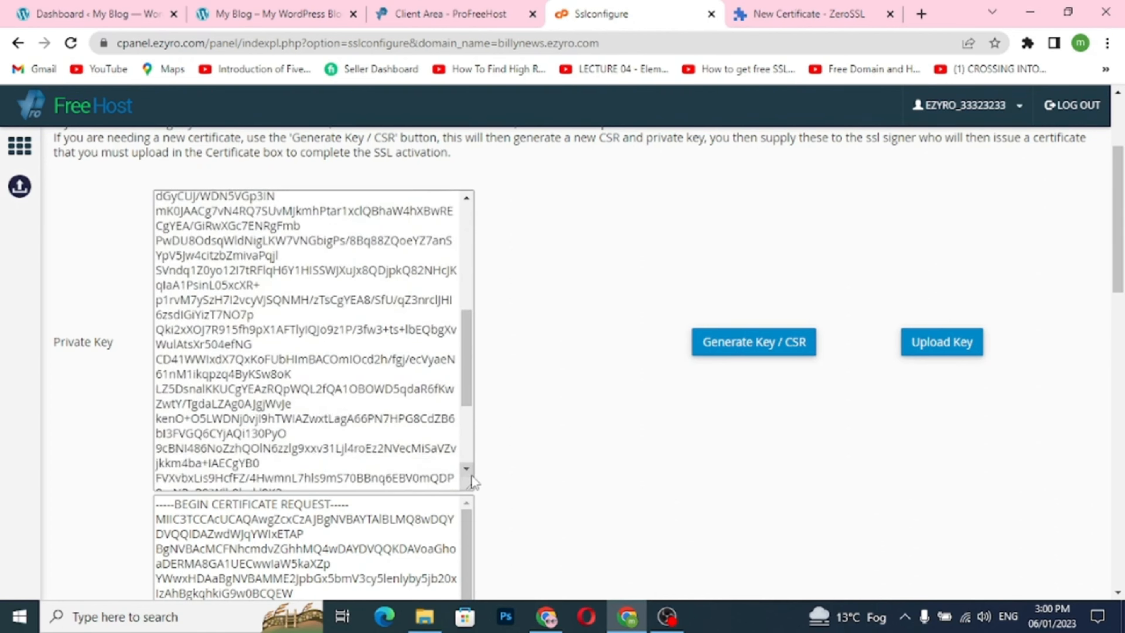
pyautogui.scroll(-5, 562, 460)
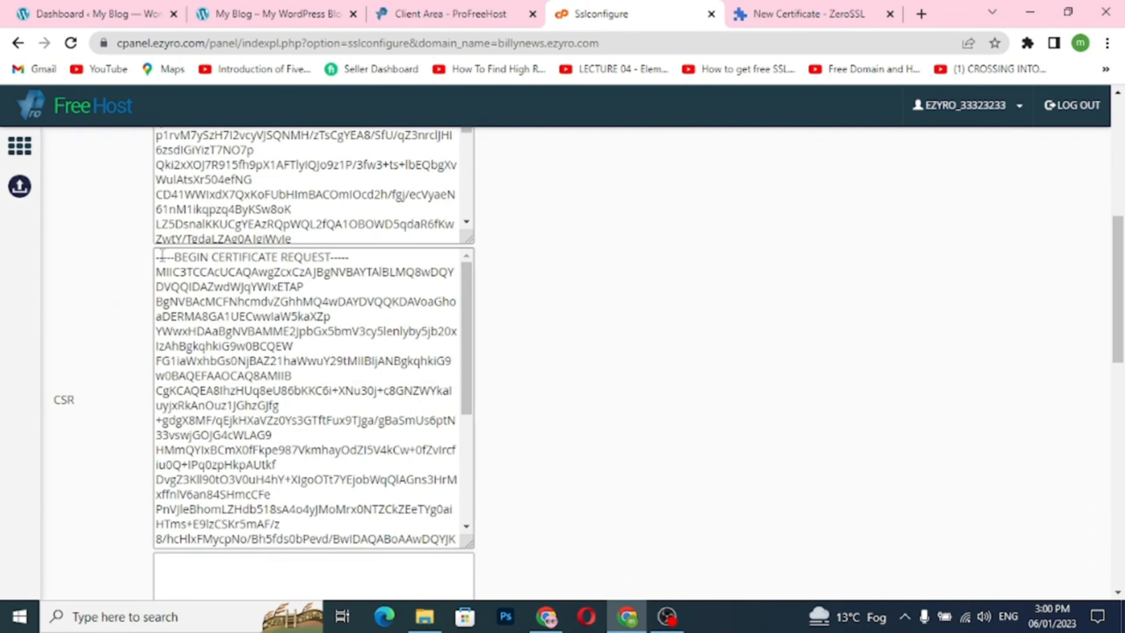
pyautogui.moveTo(158, 256); pyautogui.dragTo(412, 549)
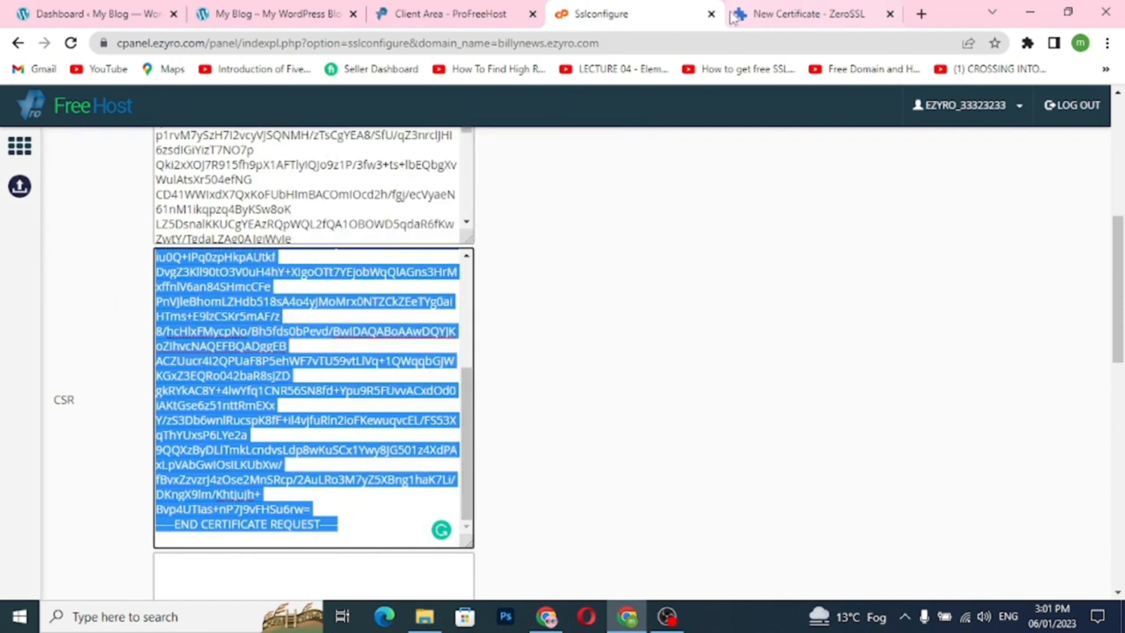
pyautogui.click(753, 13)
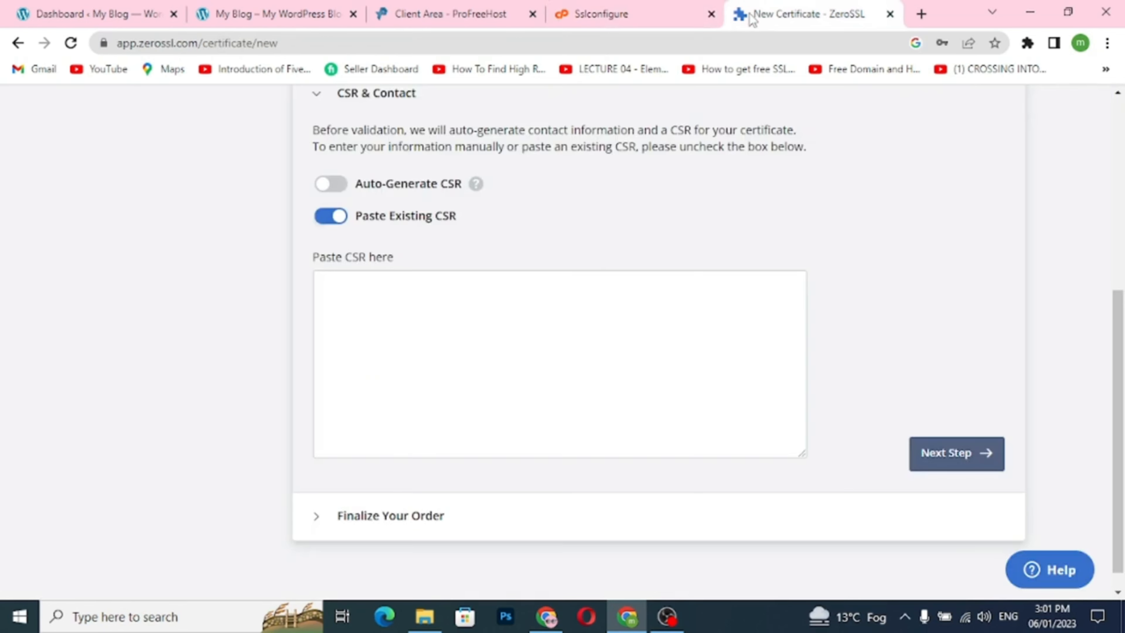
pyautogui.click(434, 305)
pyautogui.hotkey('ctrl', 'v')
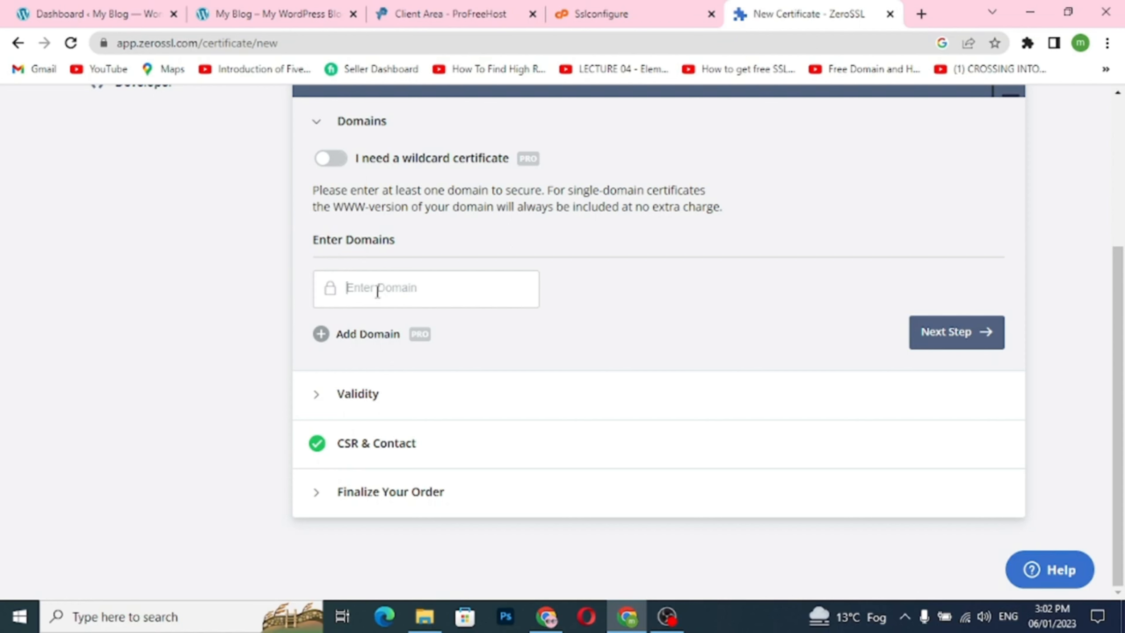
# Step: Copy the blog's address billynews.ezyro.com and paste it as the domain to secure in the ZeroSSL certificate setup
pyautogui.click(261, 17)
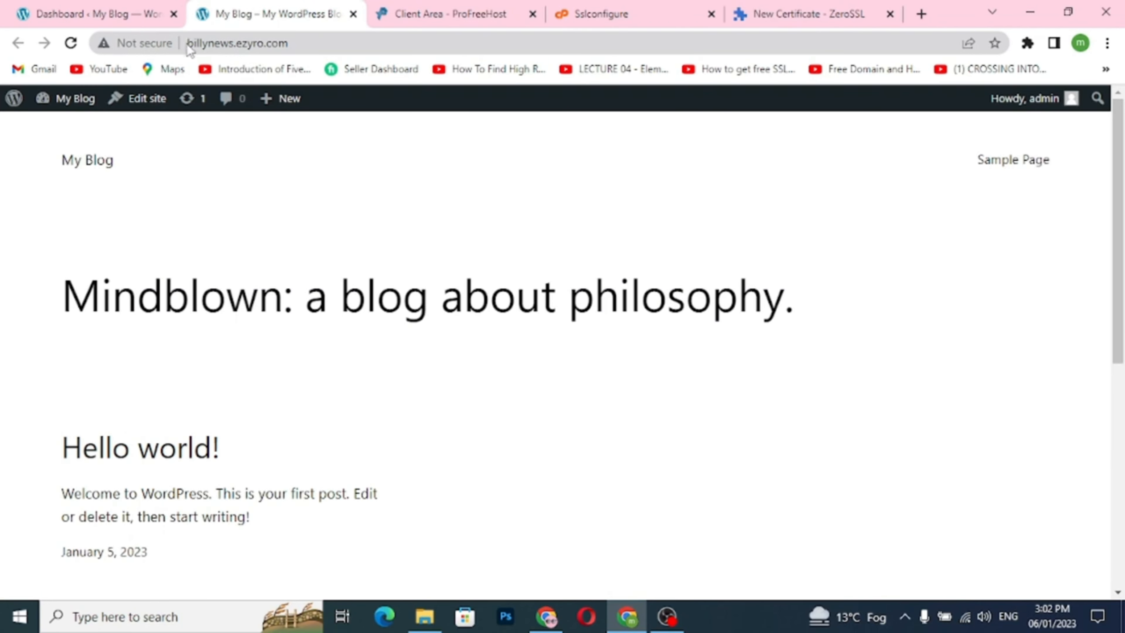
pyautogui.moveTo(189, 44); pyautogui.dragTo(292, 44)
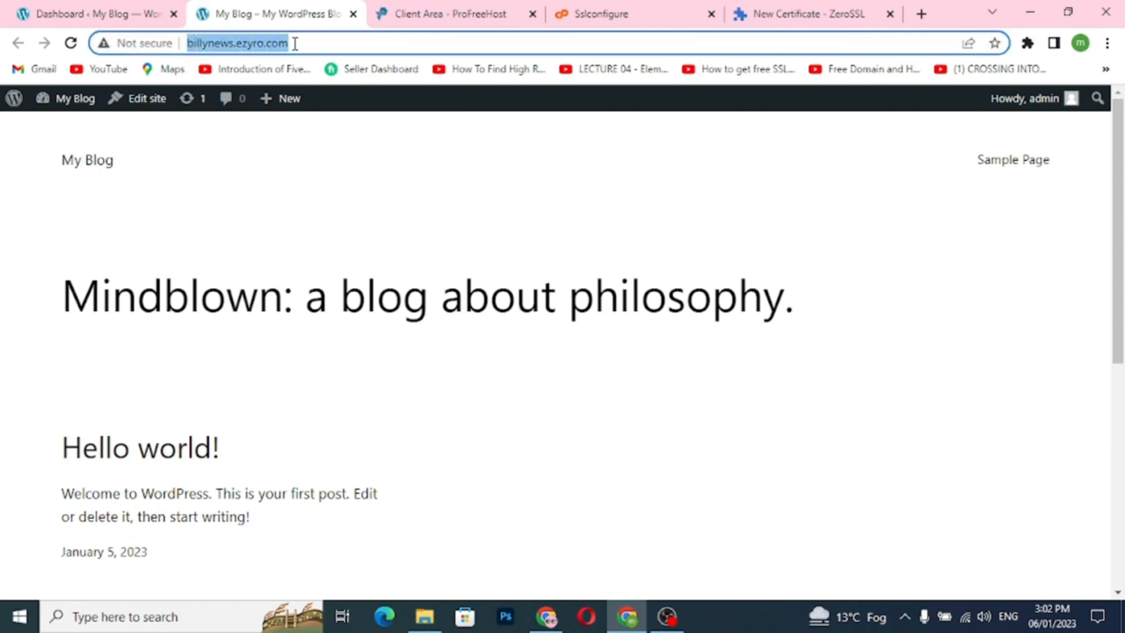
pyautogui.rightClick(276, 46)
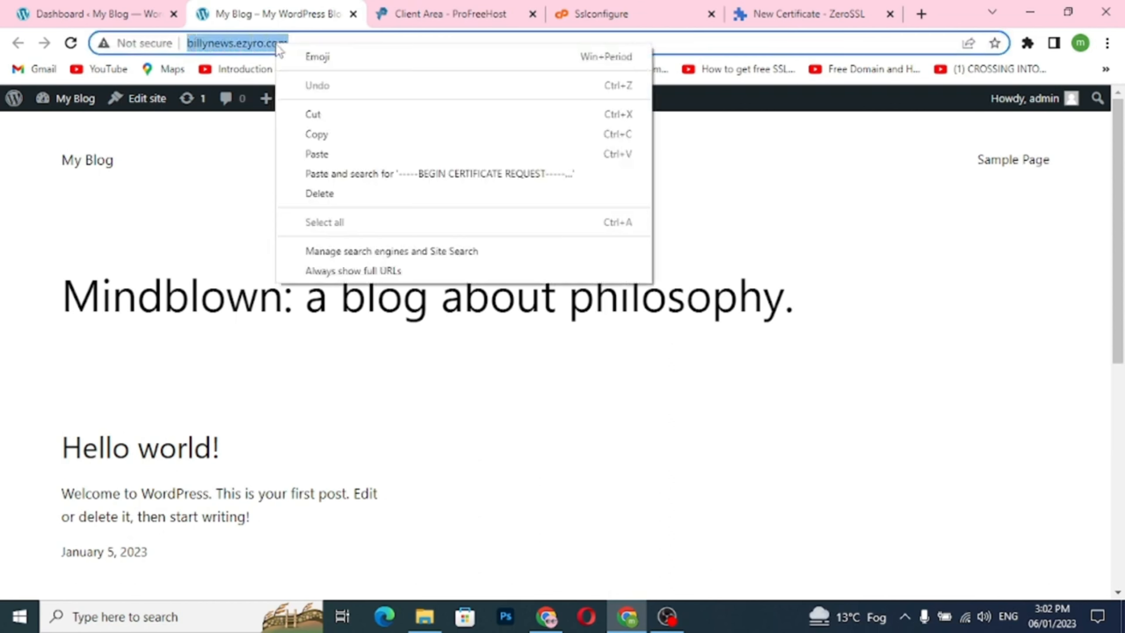
pyautogui.click(317, 134)
pyautogui.click(859, 18)
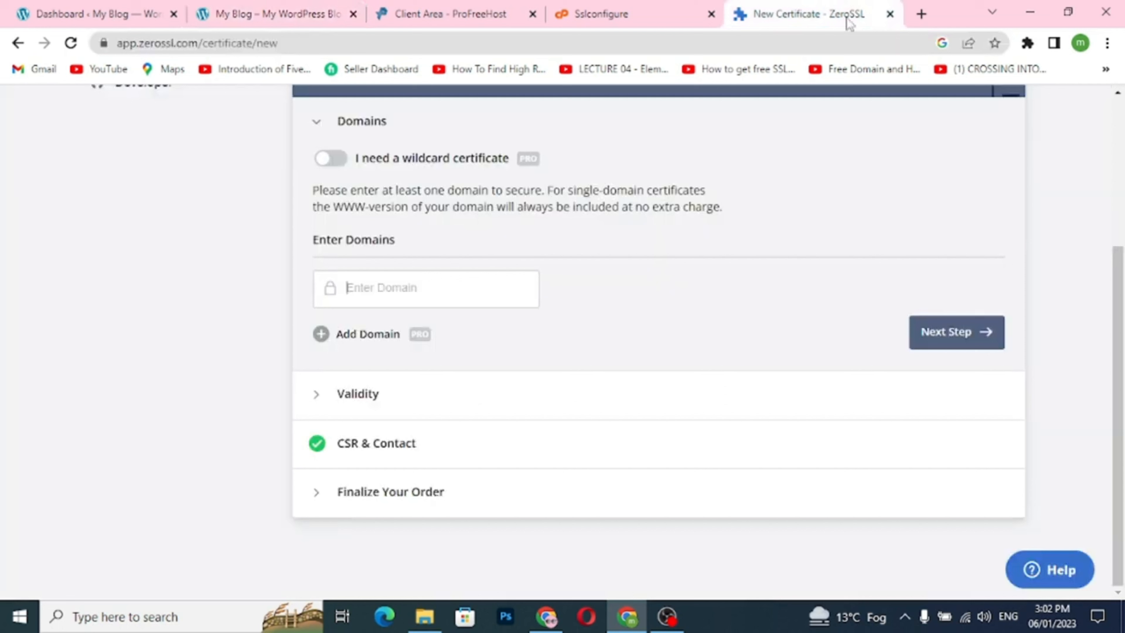
pyautogui.click(425, 284)
pyautogui.hotkey('ctrl', 'v')
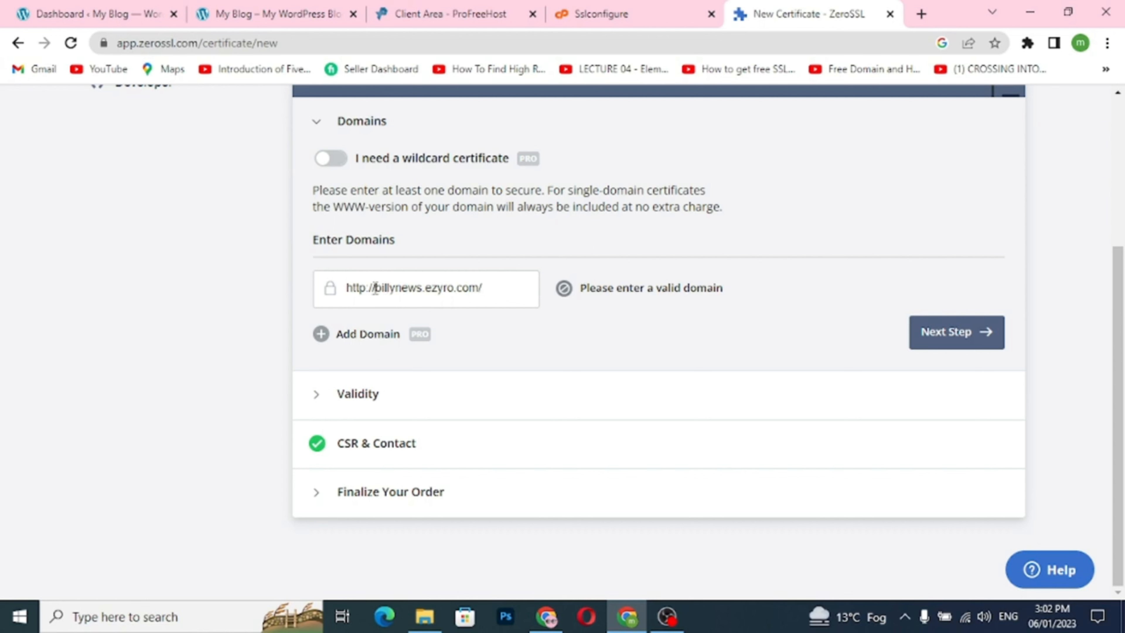
pyautogui.moveTo(372, 288); pyautogui.dragTo(345, 288)
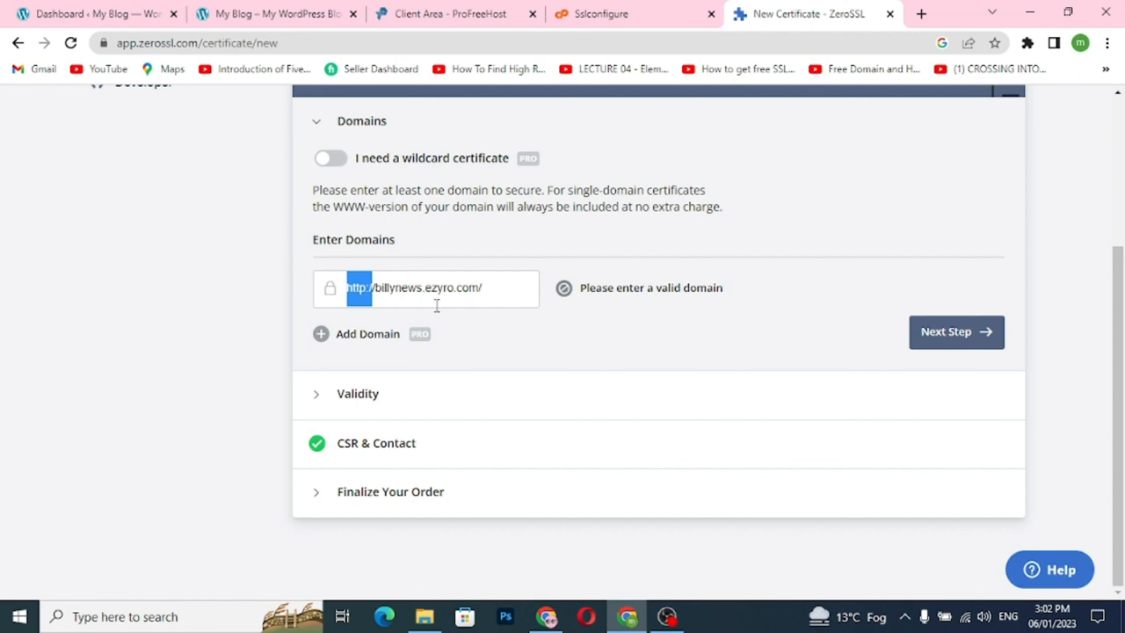
pyautogui.press('BackSpace')
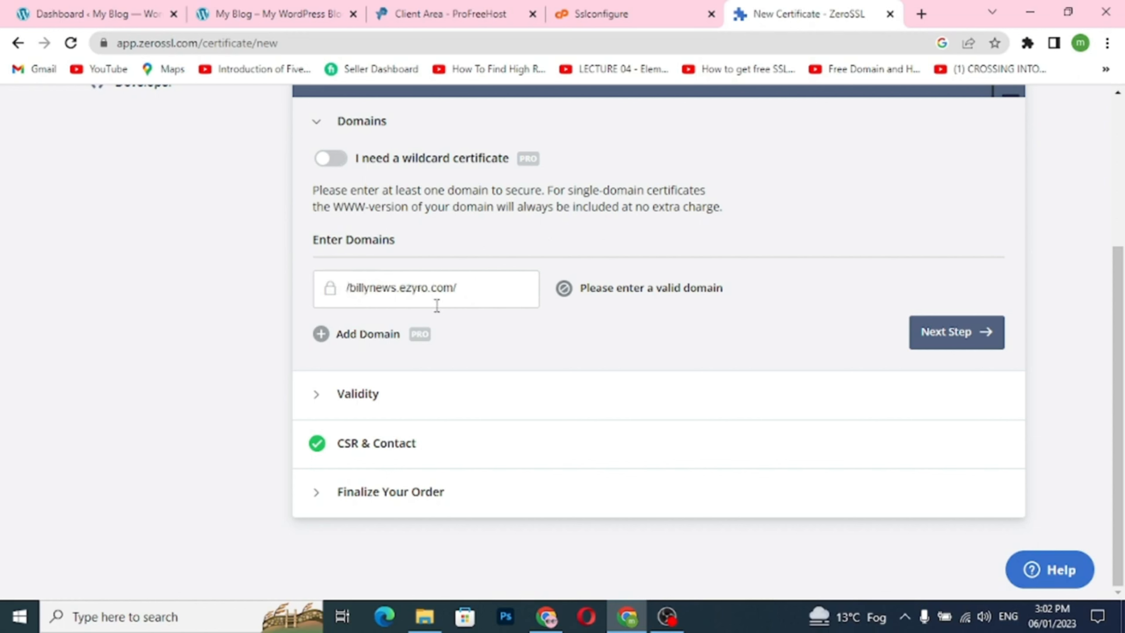
pyautogui.press('BackSpace')
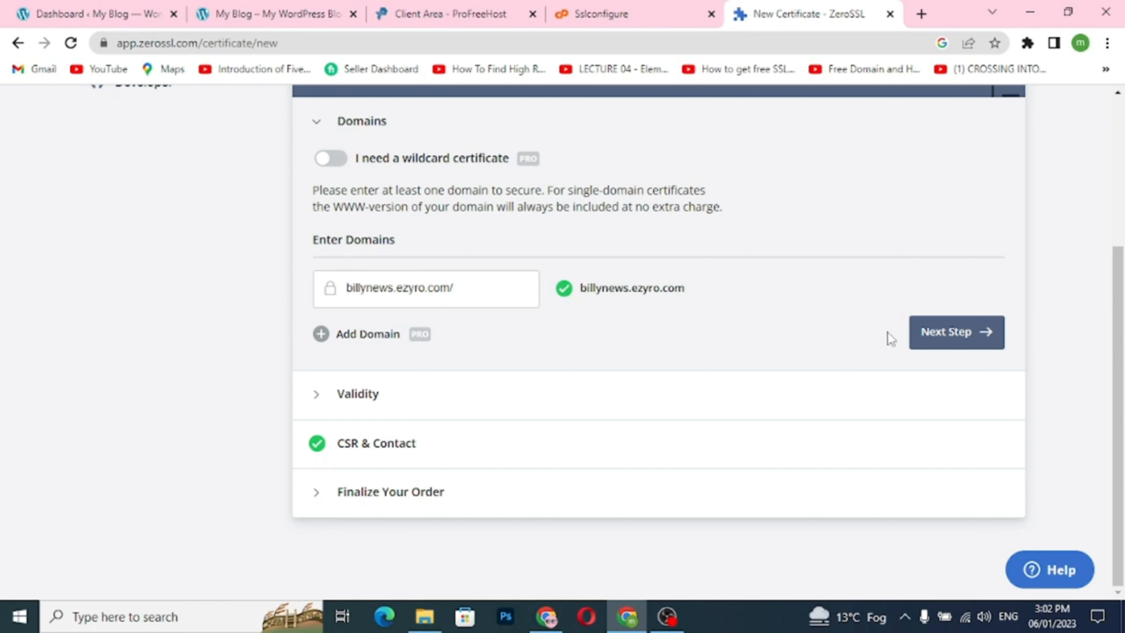
pyautogui.click(935, 333)
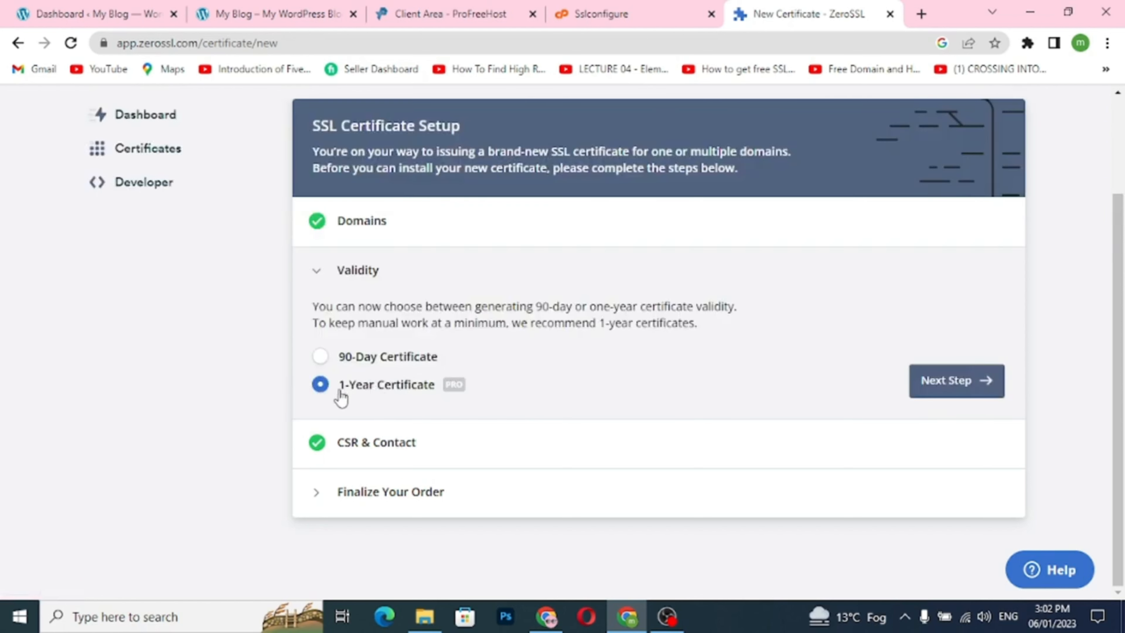
pyautogui.moveTo(451, 395)
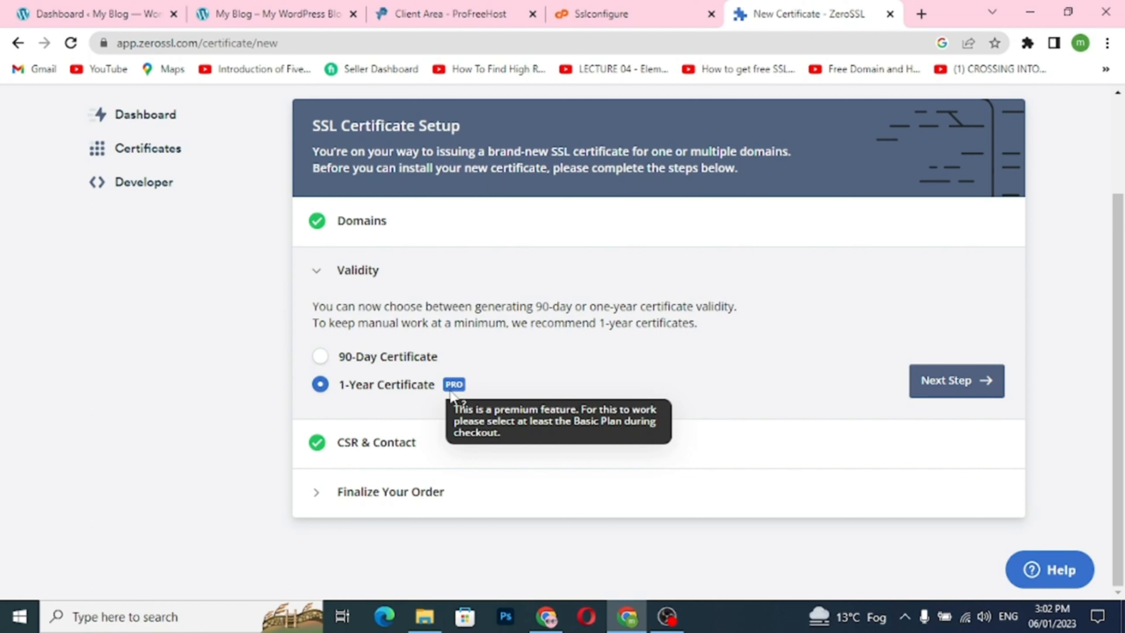
# Step: Choose the 90-Day Certificate validity and finalize the order on the Free plan to create the certificate
pyautogui.click(321, 357)
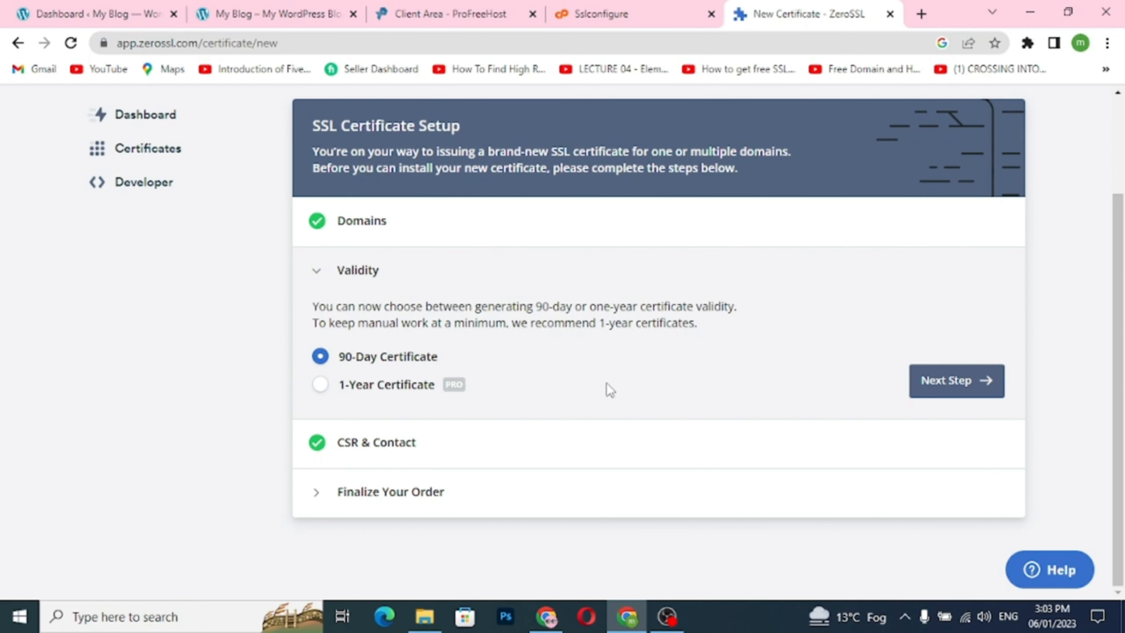
pyautogui.click(982, 387)
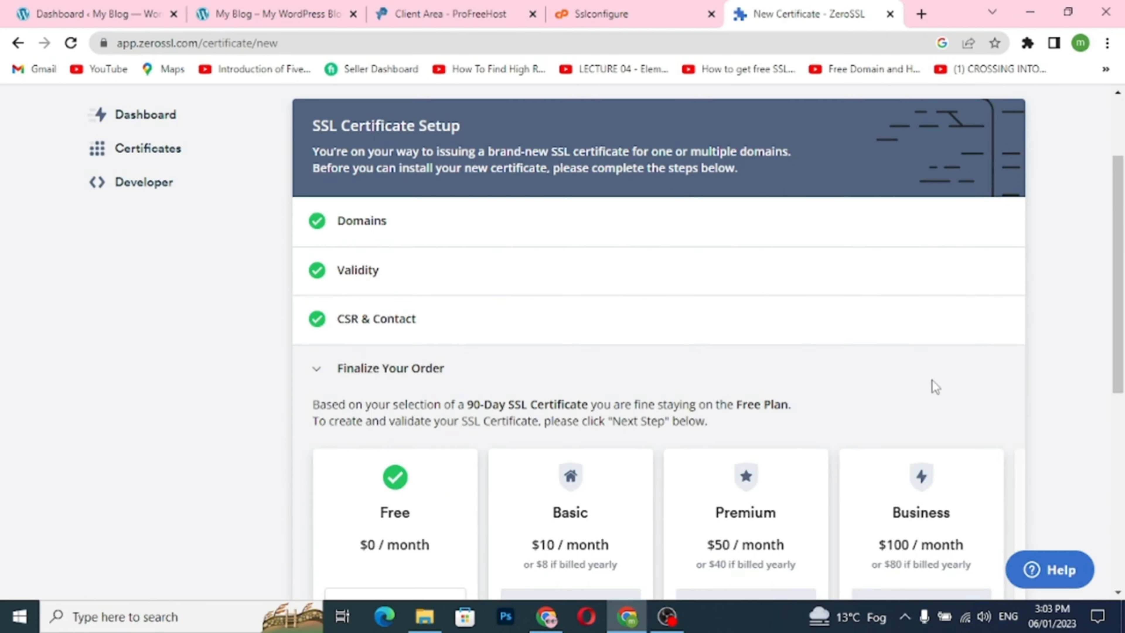
pyautogui.scroll(-4, 734, 394)
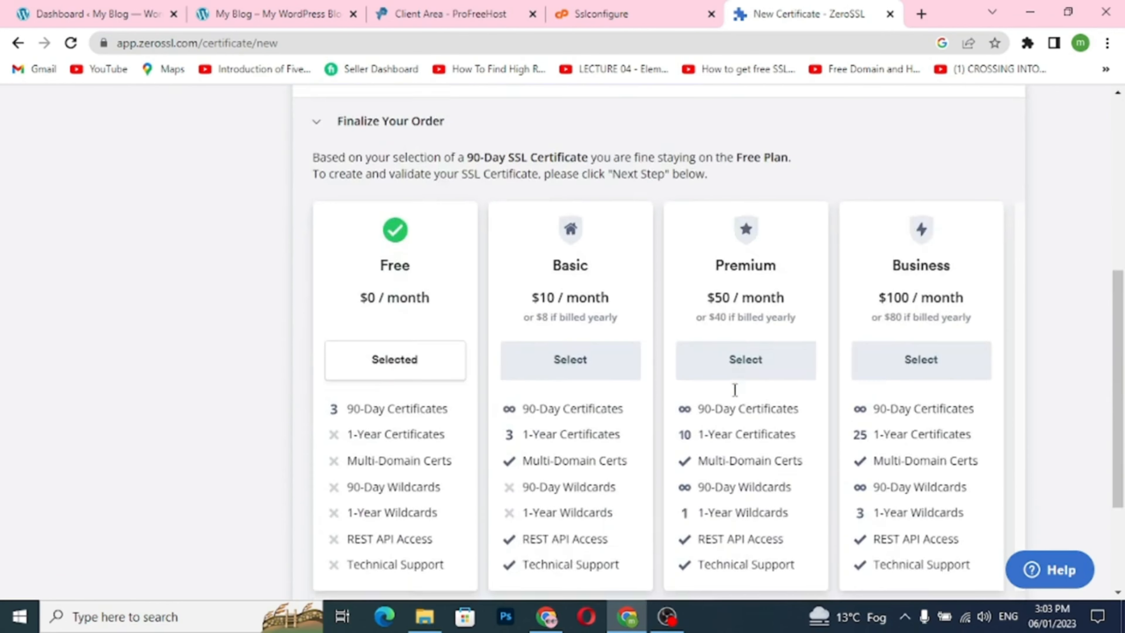
pyautogui.scroll(-3, 437, 384)
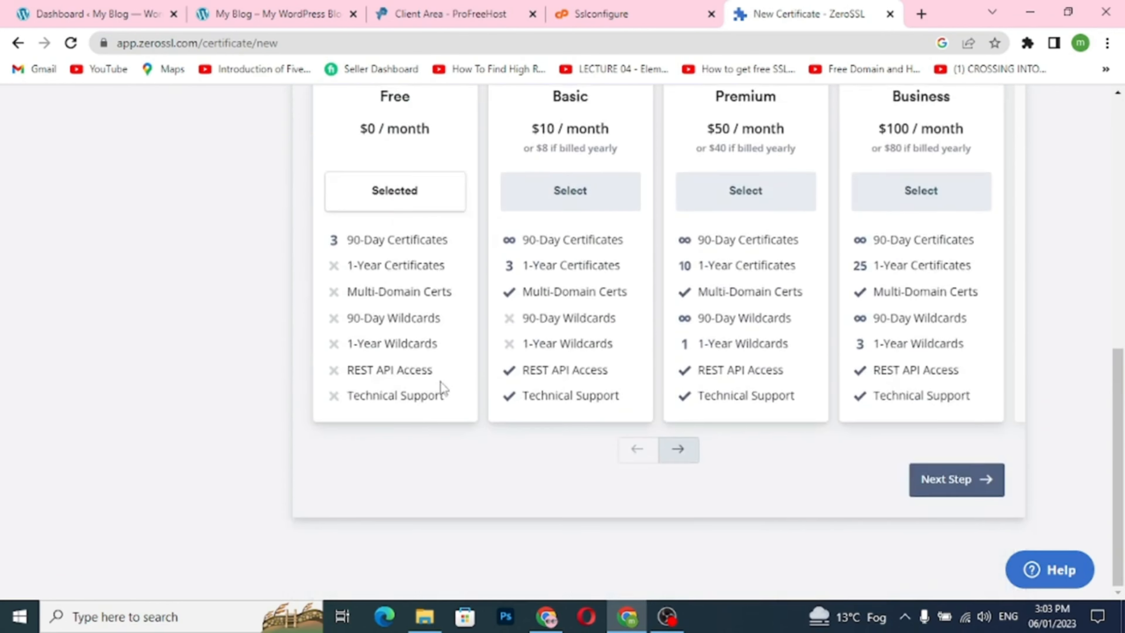
pyautogui.scroll(3, 441, 381)
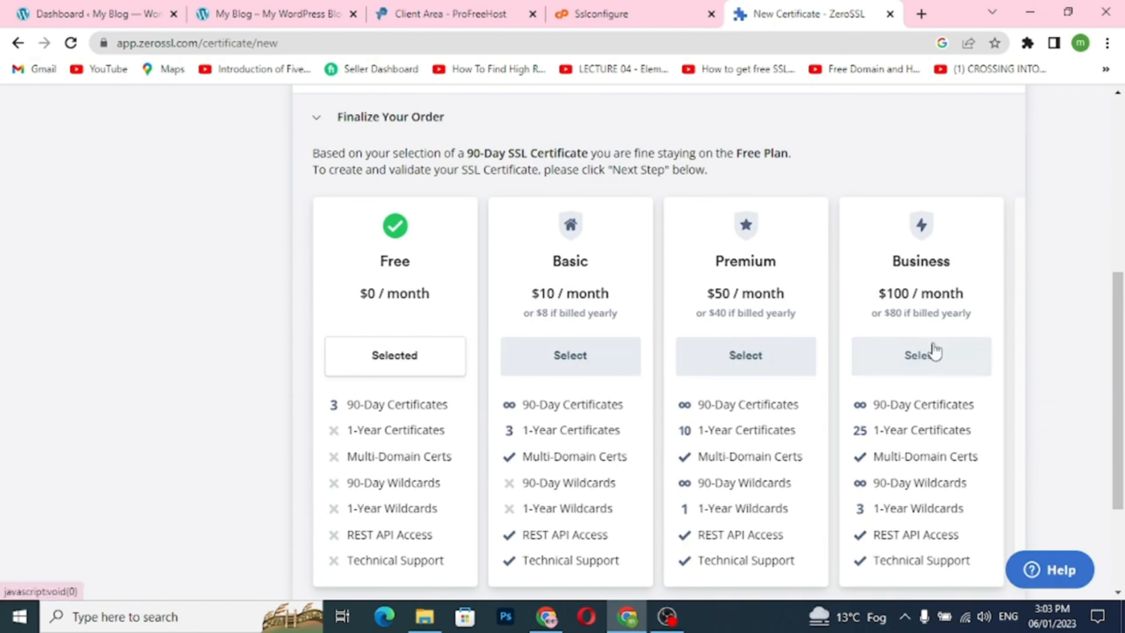
pyautogui.scroll(-3, 831, 412)
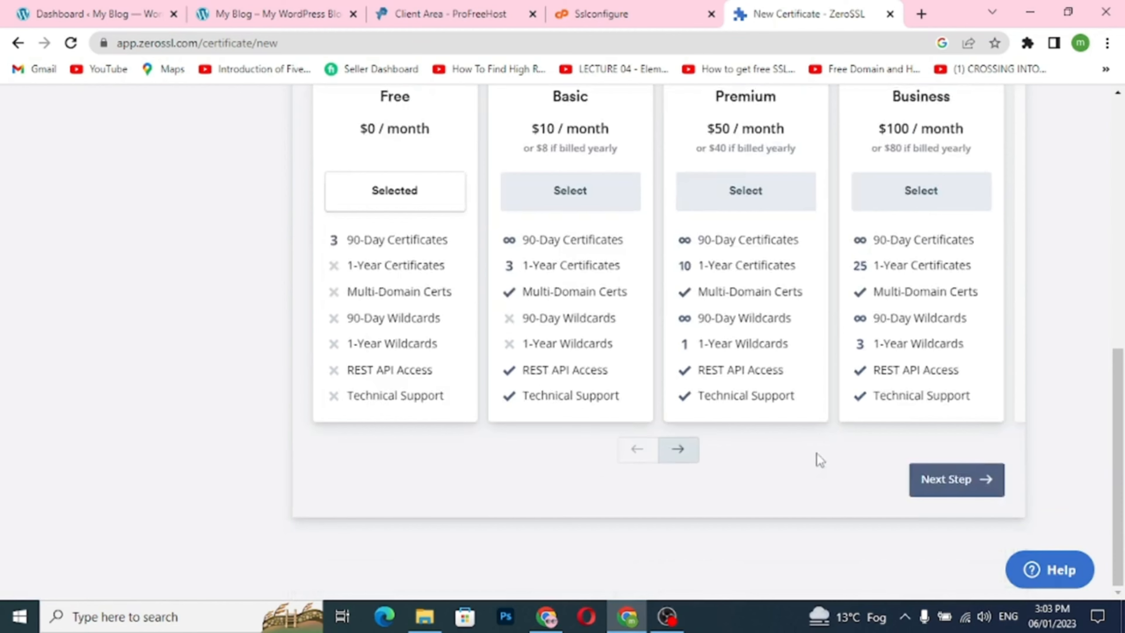
pyautogui.scroll(2, 817, 456)
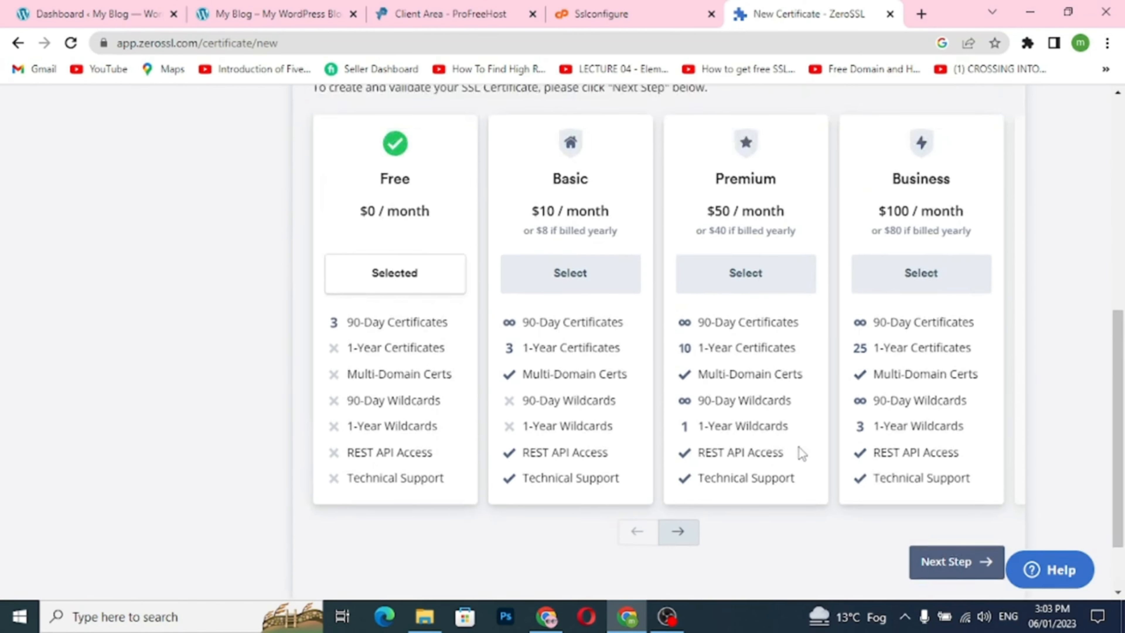
pyautogui.click(953, 570)
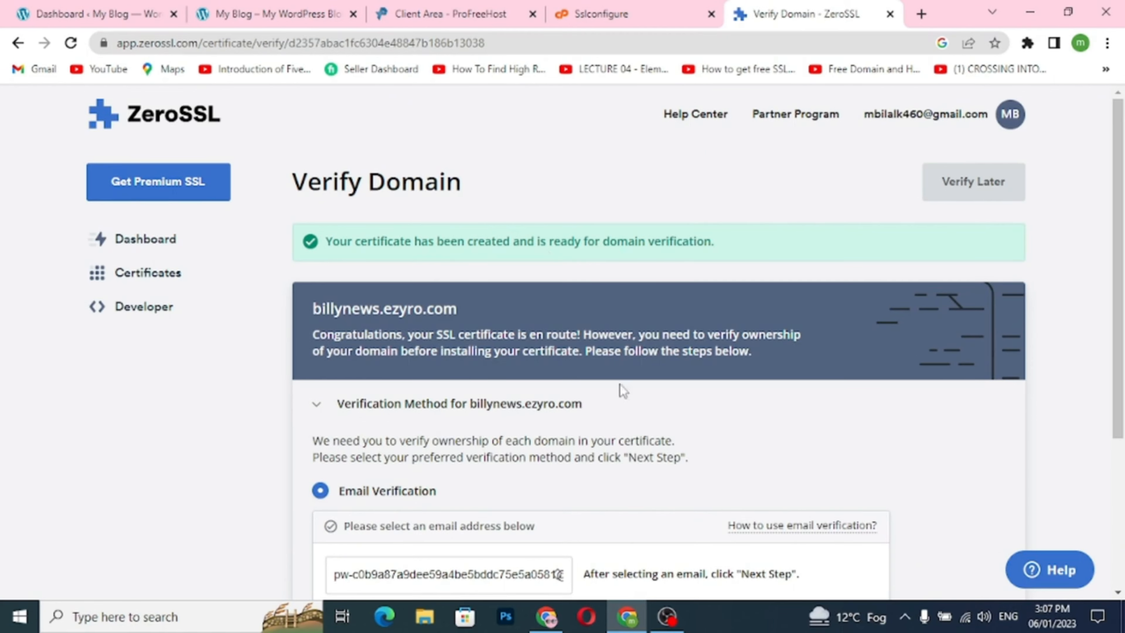
# Step: Select DNS (CNAME) as the verification method for billynews.ezyro.com and review the CNAME record instructions
pyautogui.scroll(-3, 620, 384)
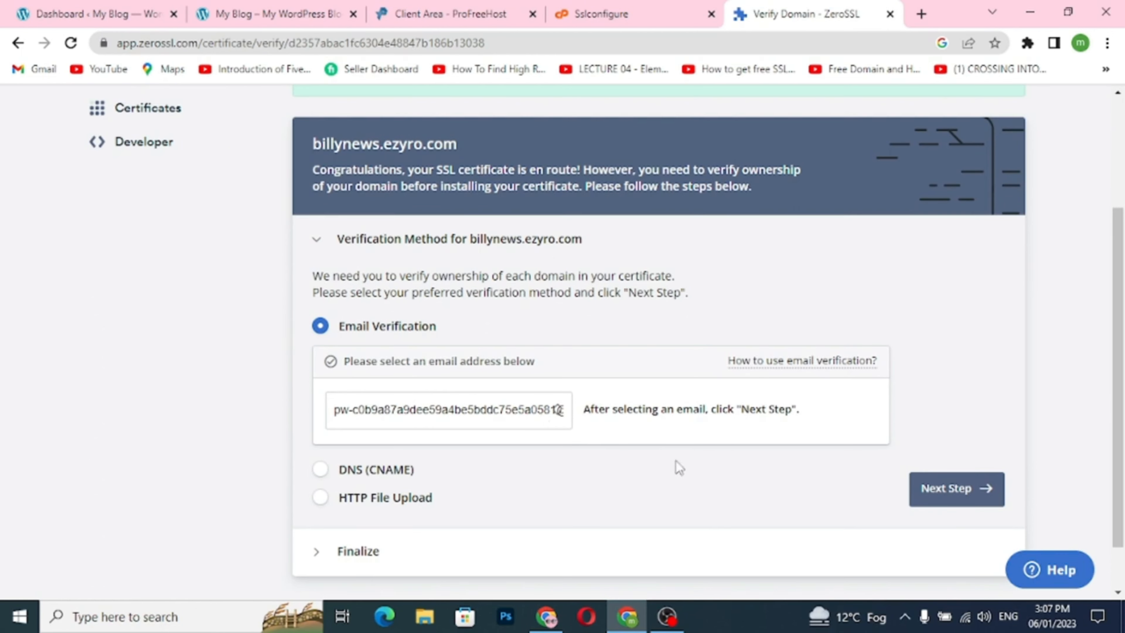
pyautogui.scroll(-1, 534, 483)
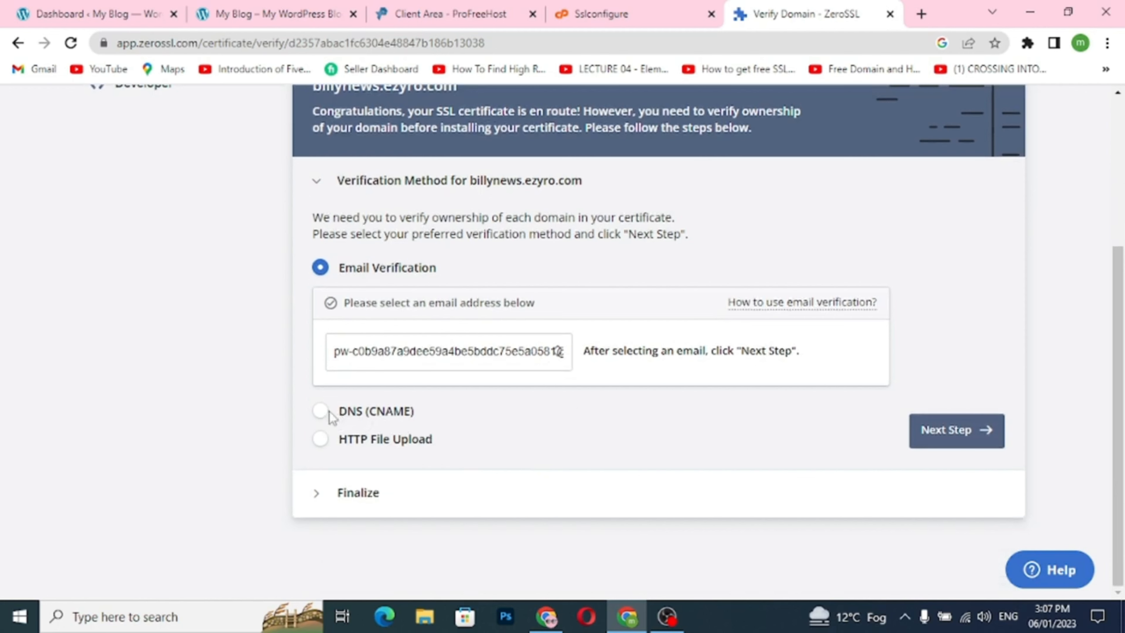
pyautogui.click(321, 412)
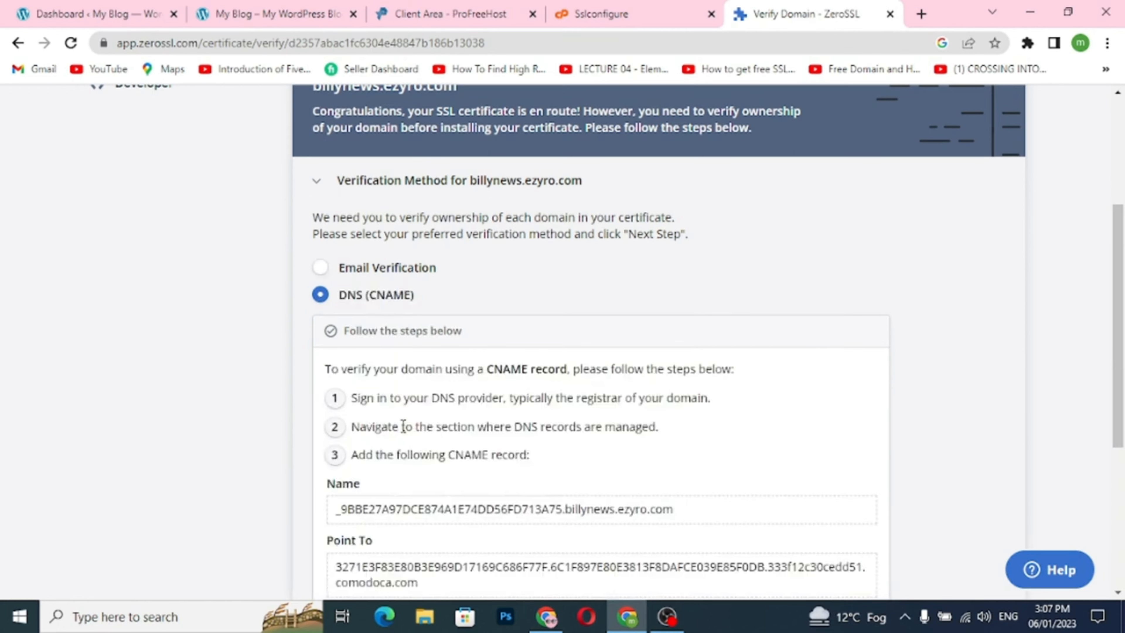
pyautogui.scroll(-3, 503, 438)
pyautogui.scroll(-2, 504, 438)
pyautogui.scroll(2, 503, 438)
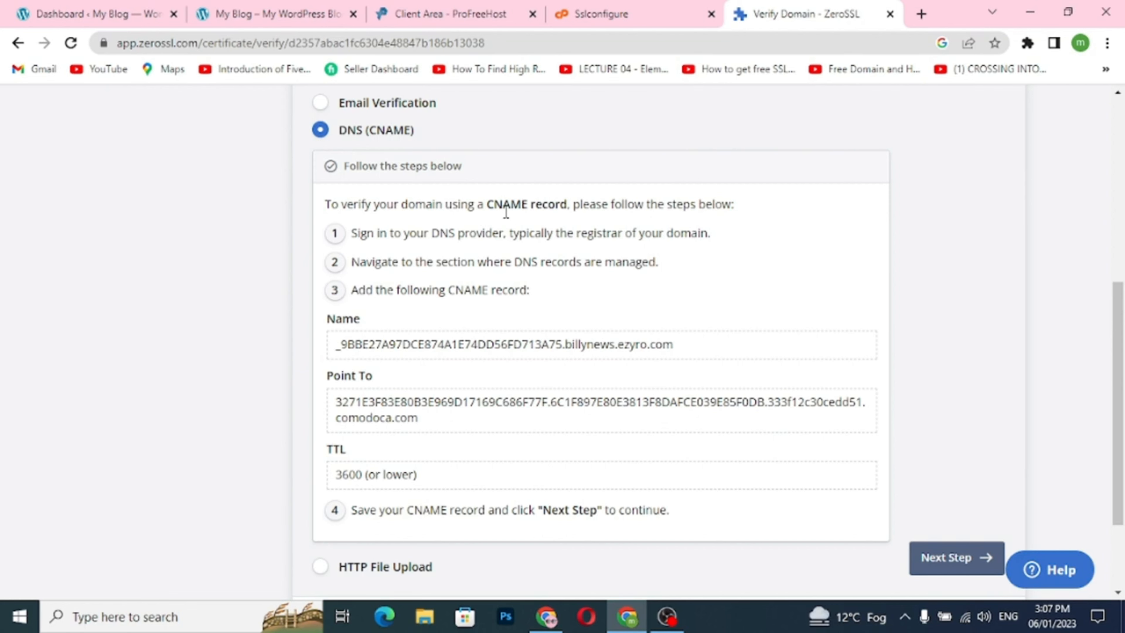
# Step: Open the ProFreeHost control panel home in a separate browser tab and go to its CNAME Records page
pyautogui.click(598, 19)
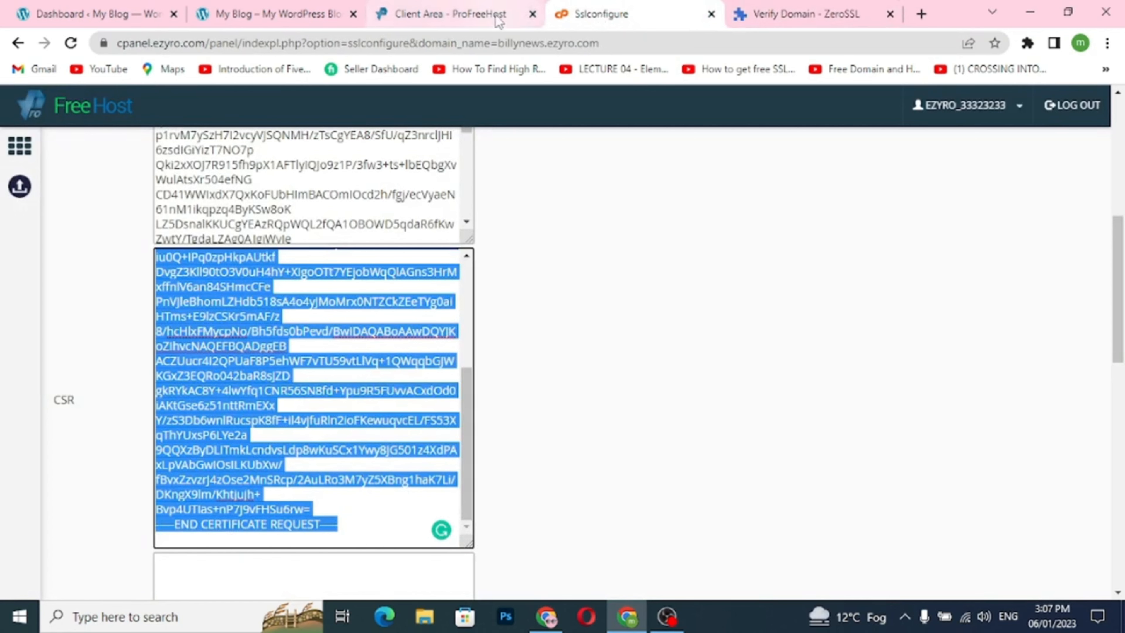
pyautogui.scroll(5, 399, 261)
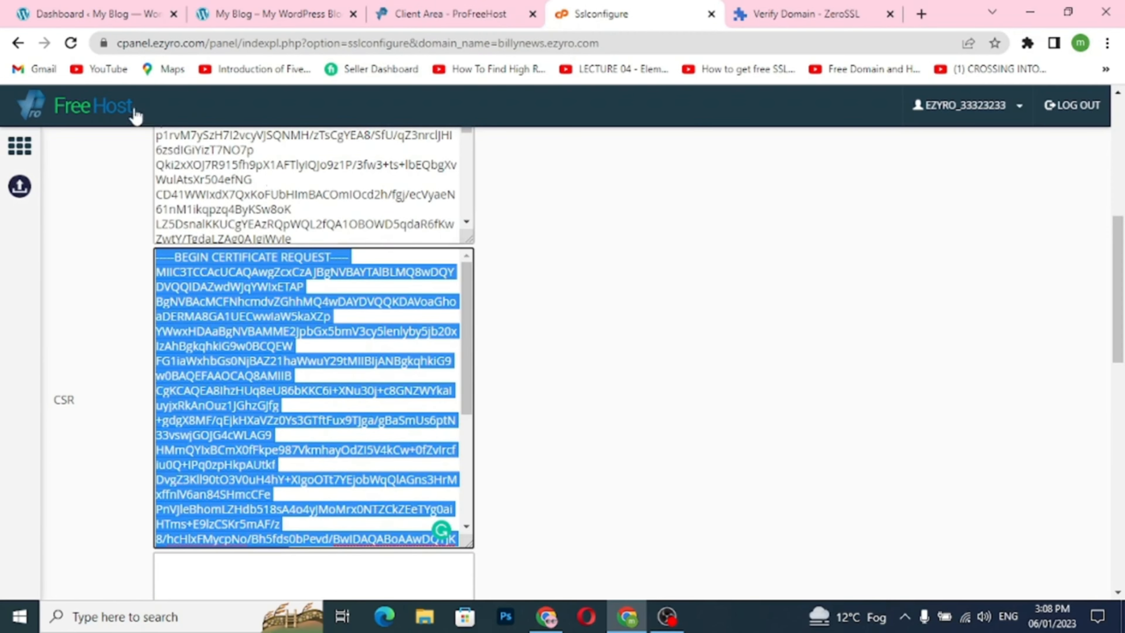
pyautogui.rightClick(101, 113)
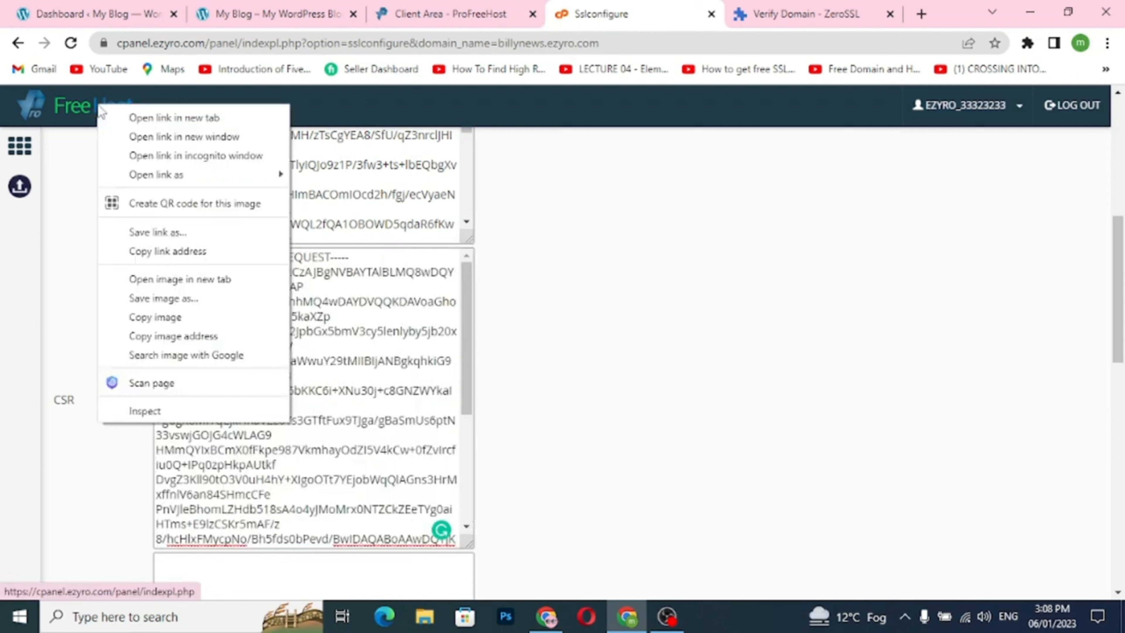
pyautogui.click(135, 118)
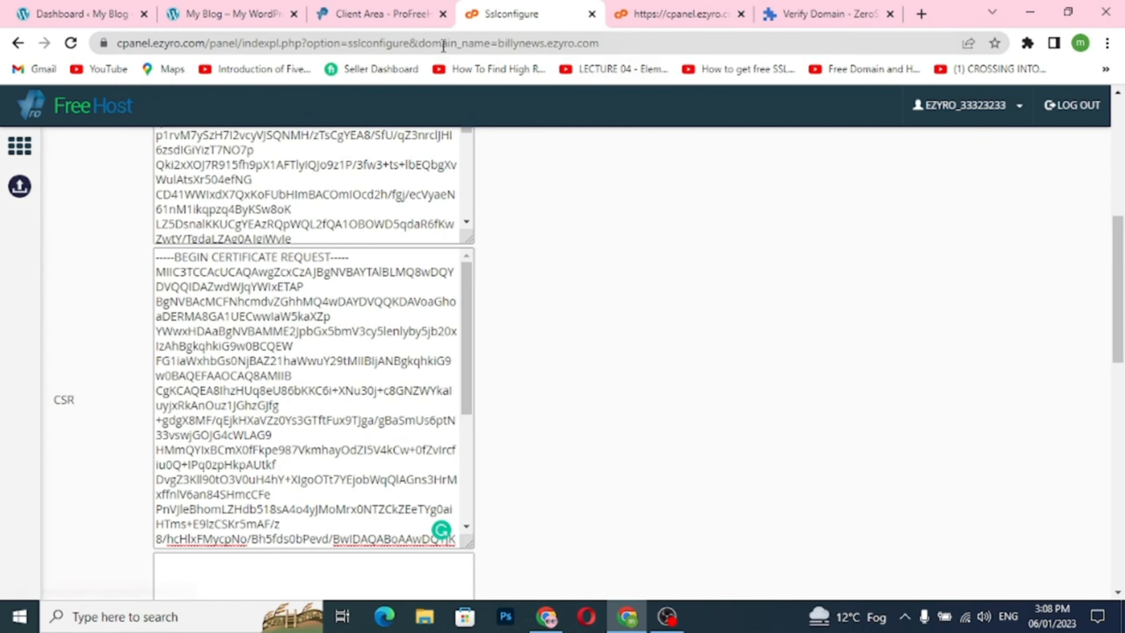
pyautogui.click(669, 14)
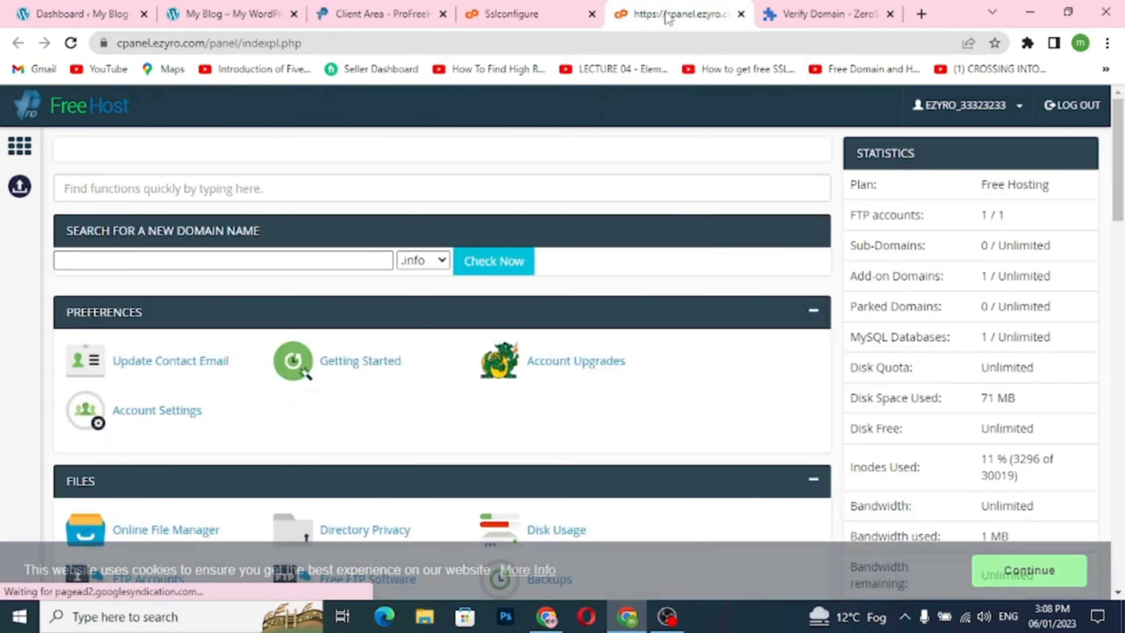
pyautogui.scroll(-8, 527, 381)
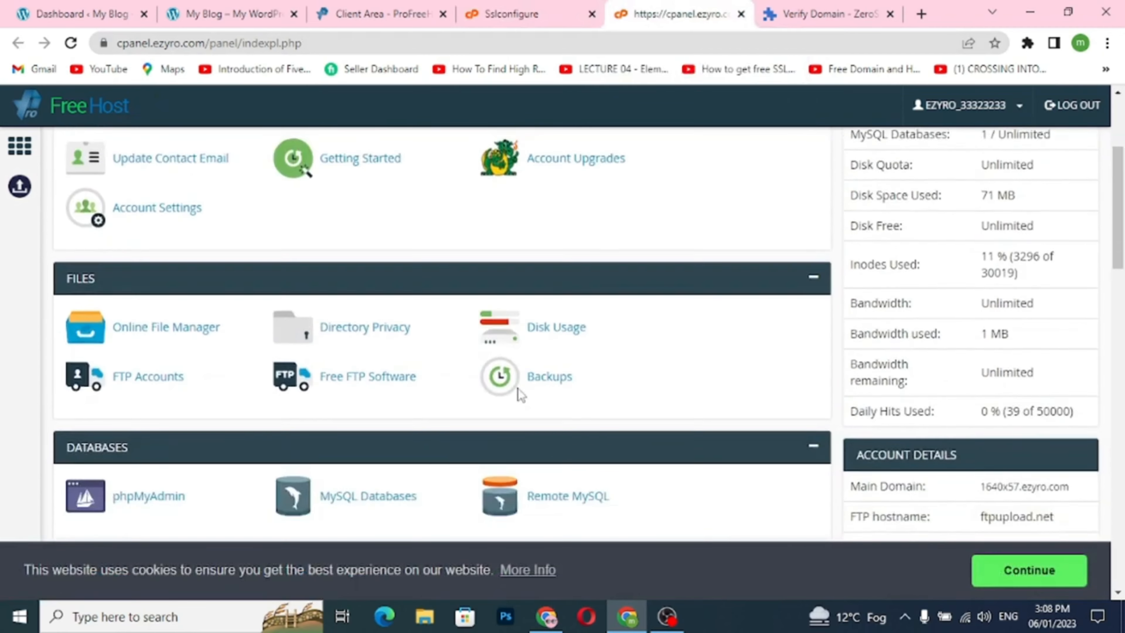
pyautogui.scroll(-3, 531, 374)
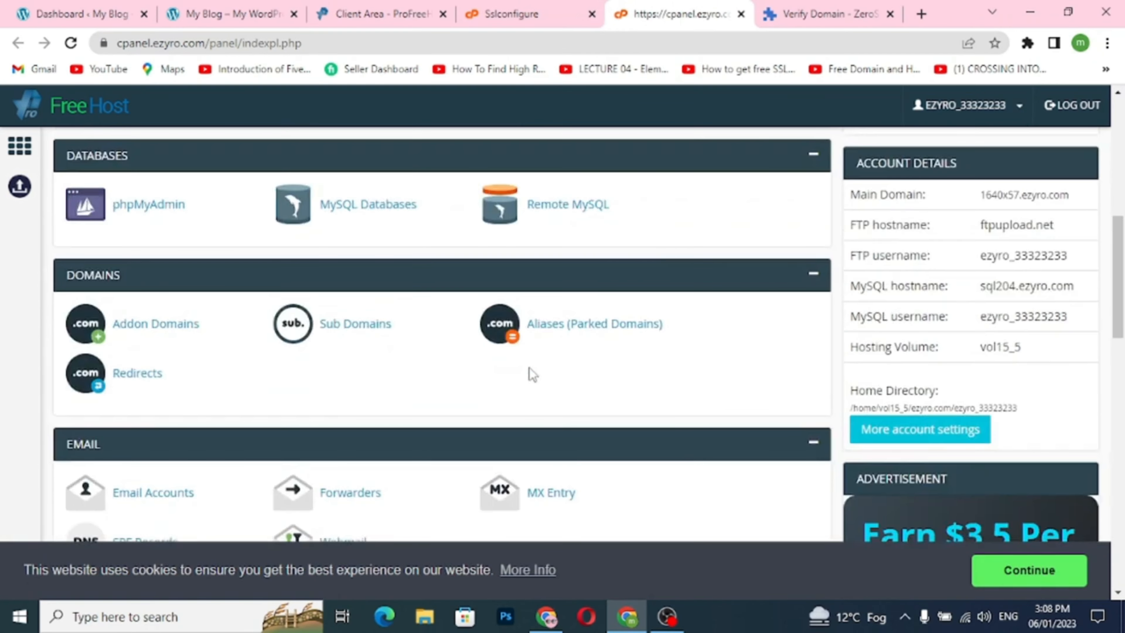
pyautogui.scroll(-9, 532, 375)
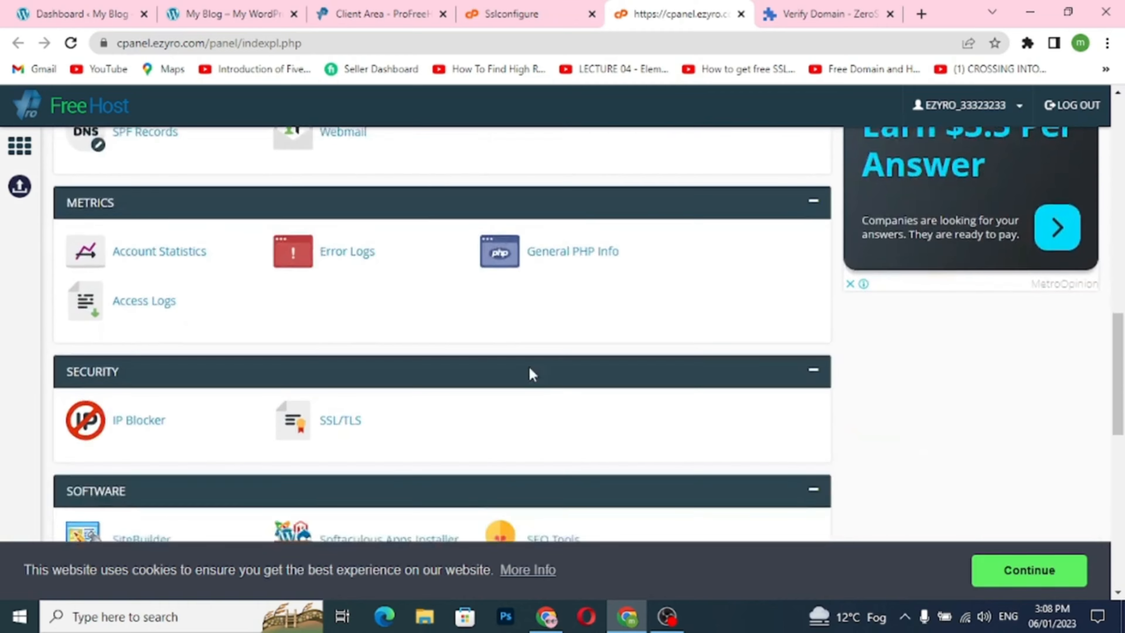
pyautogui.scroll(-2, 532, 374)
pyautogui.scroll(-4, 533, 374)
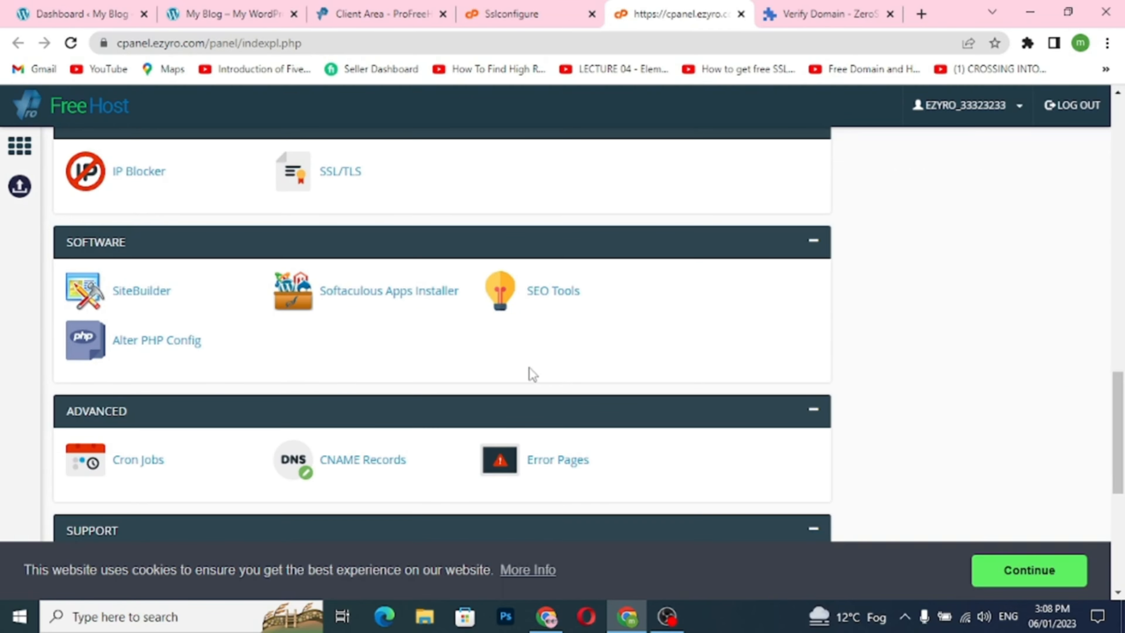
pyautogui.scroll(-4, 531, 374)
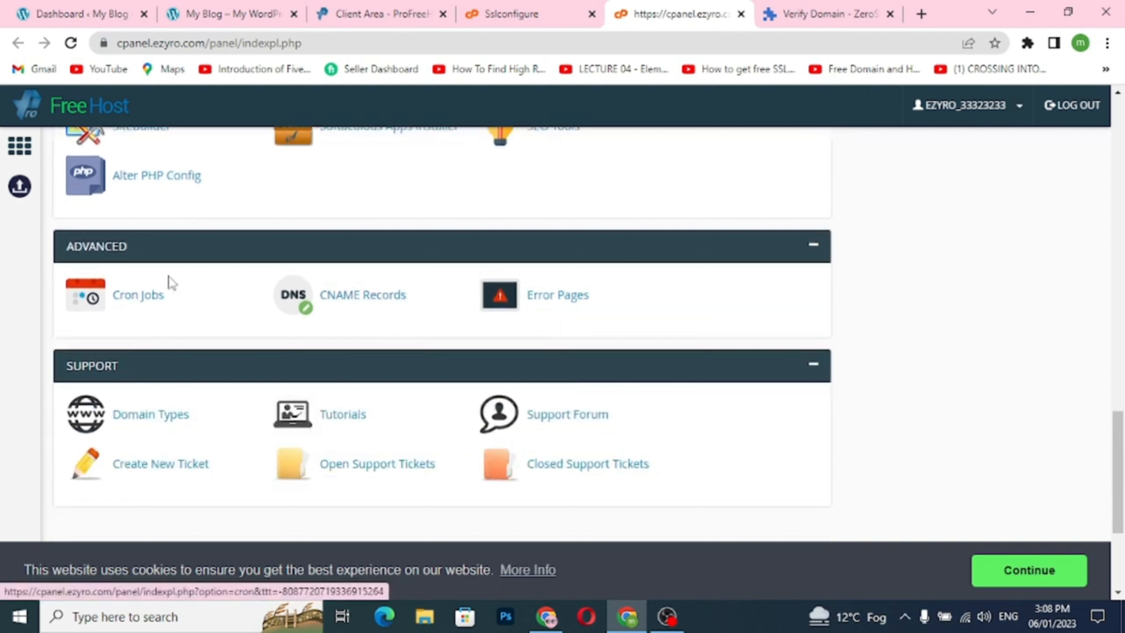
pyautogui.click(361, 301)
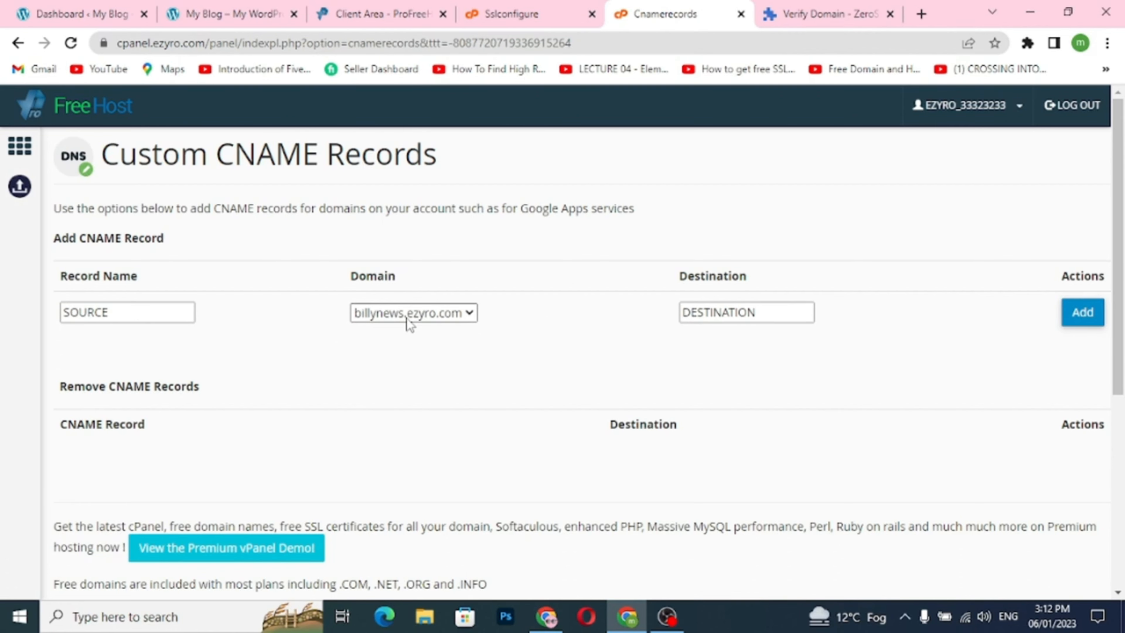
# Step: Copy the part of ZeroSSL's CNAME Name before the domain into the Record Name field and choose billynews.ezyro.com as the domain
pyautogui.click(812, 16)
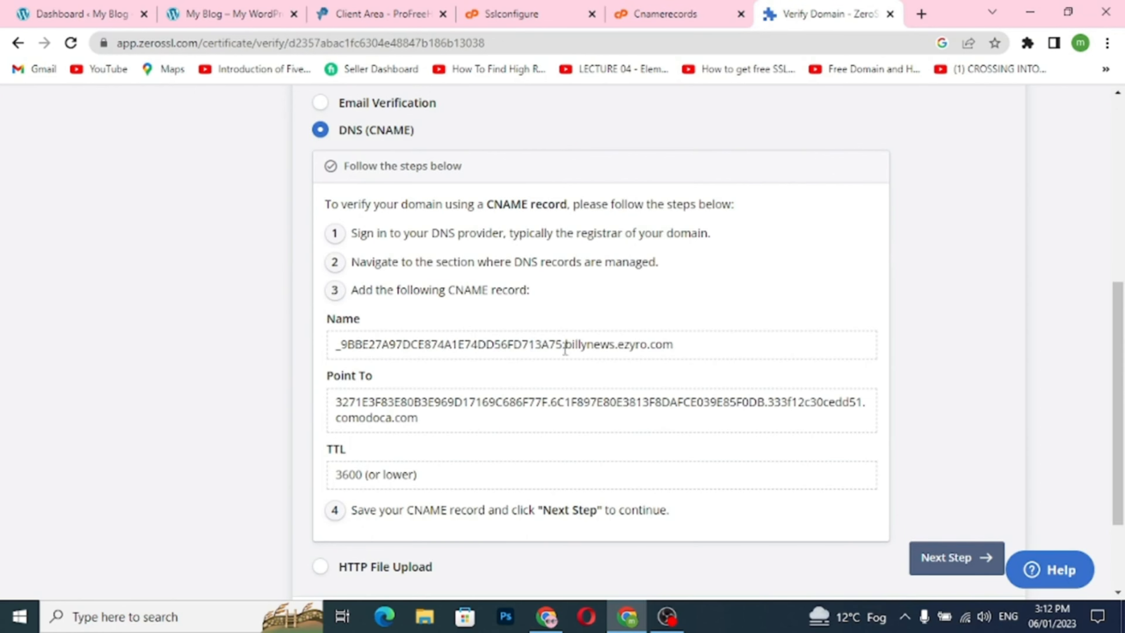
pyautogui.moveTo(563, 347); pyautogui.dragTo(342, 346)
pyautogui.rightClick(350, 348)
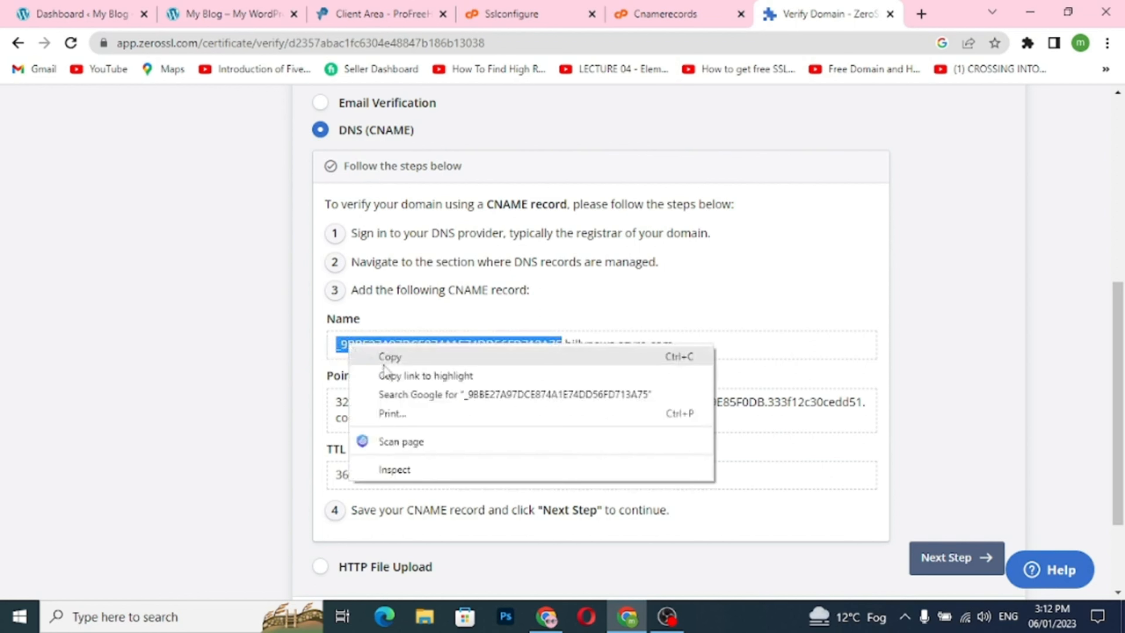
pyautogui.click(384, 361)
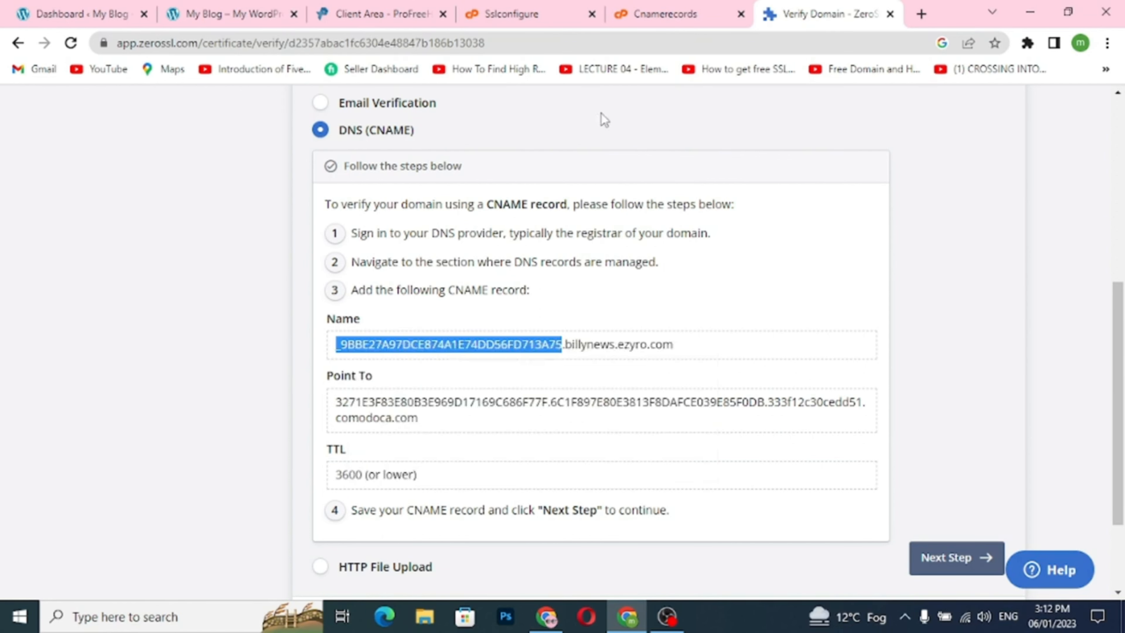
pyautogui.rightClick(394, 348)
pyautogui.click(384, 360)
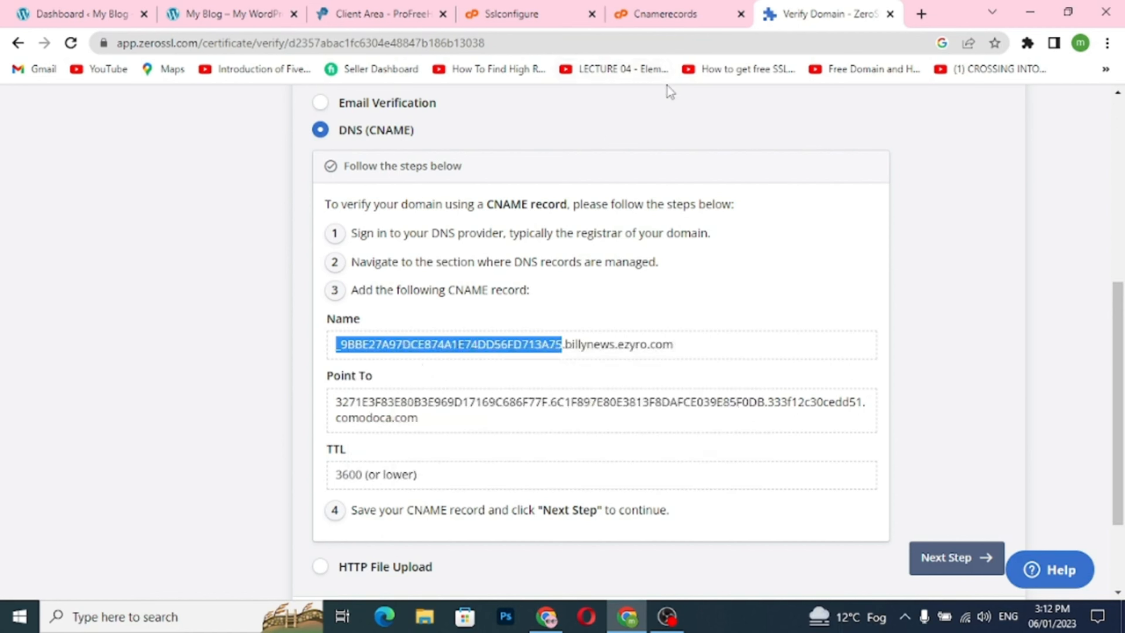
pyautogui.click(671, 18)
pyautogui.click(105, 312)
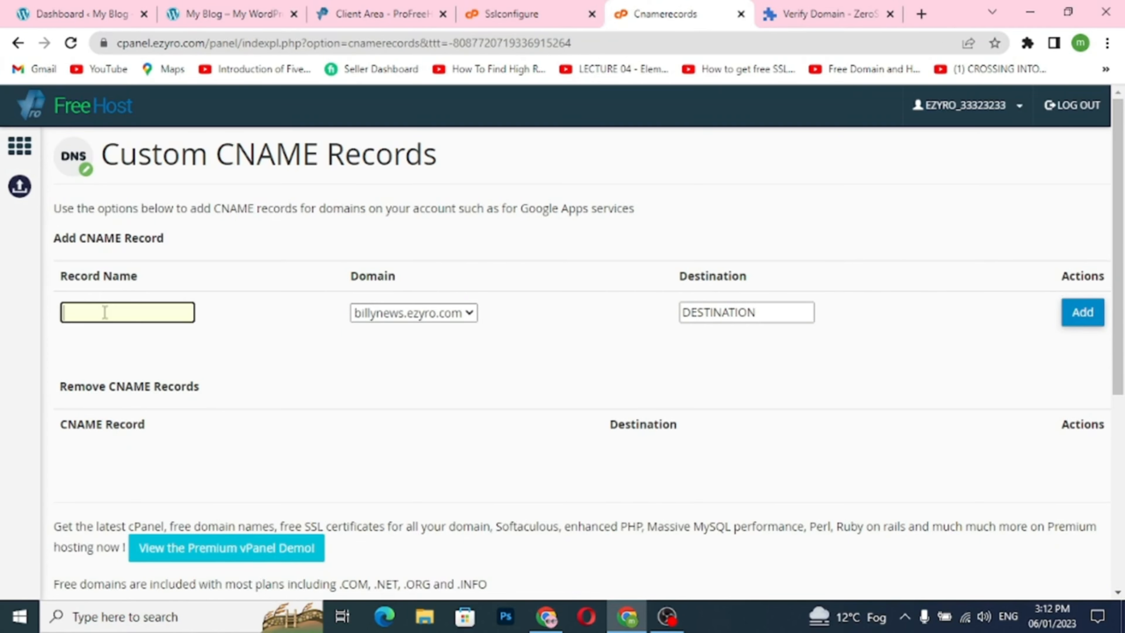
pyautogui.hotkey('ctrl', 'v')
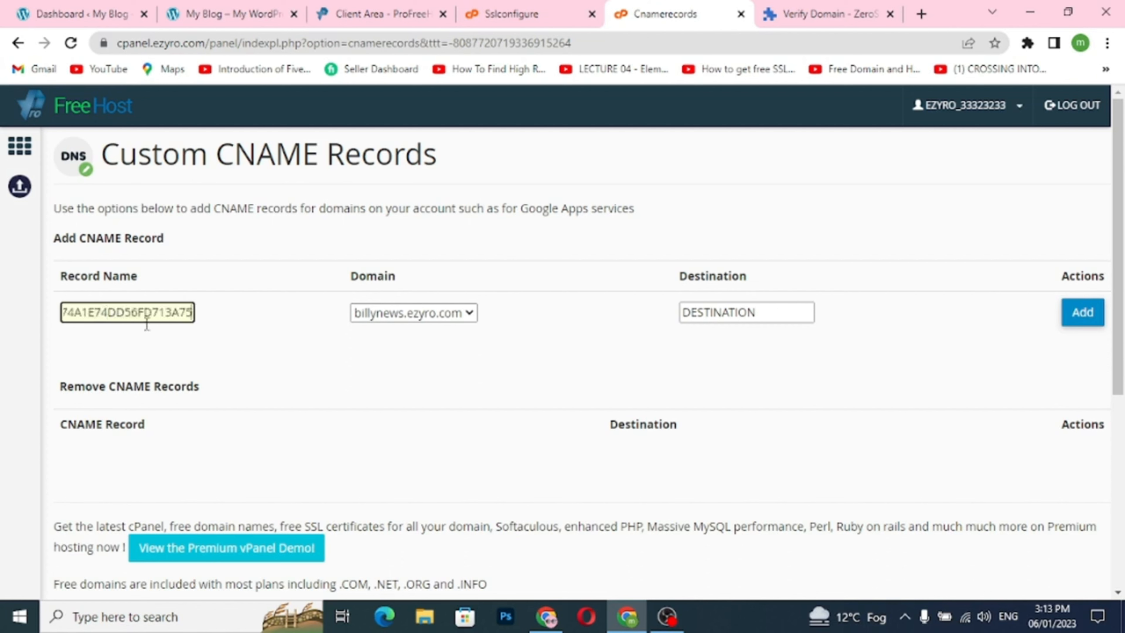
pyautogui.click(405, 319)
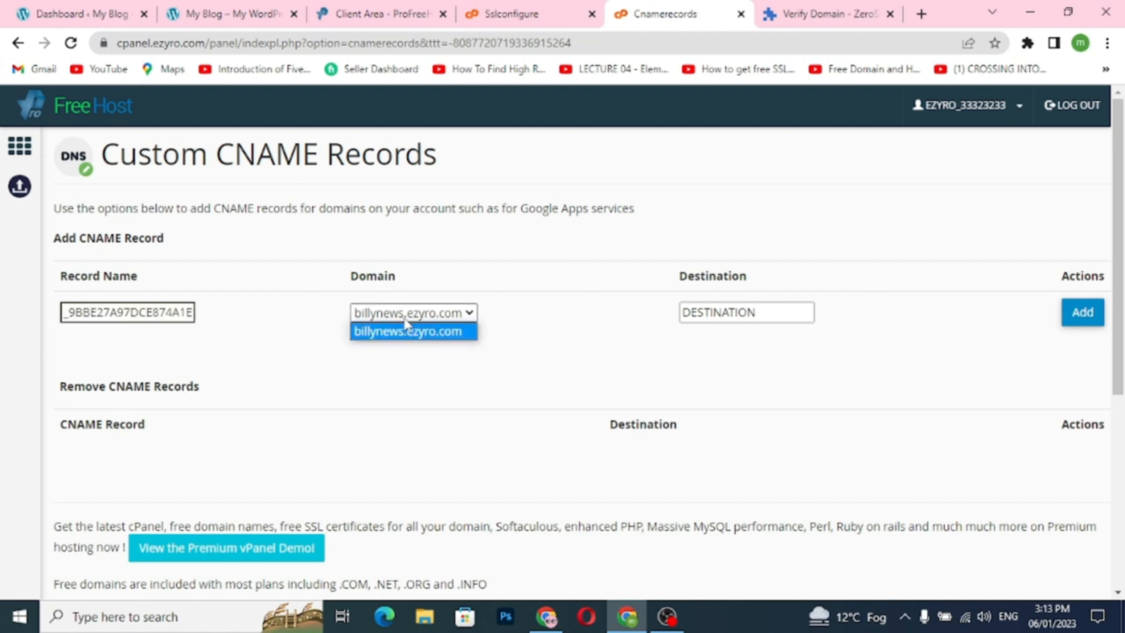
pyautogui.click(406, 333)
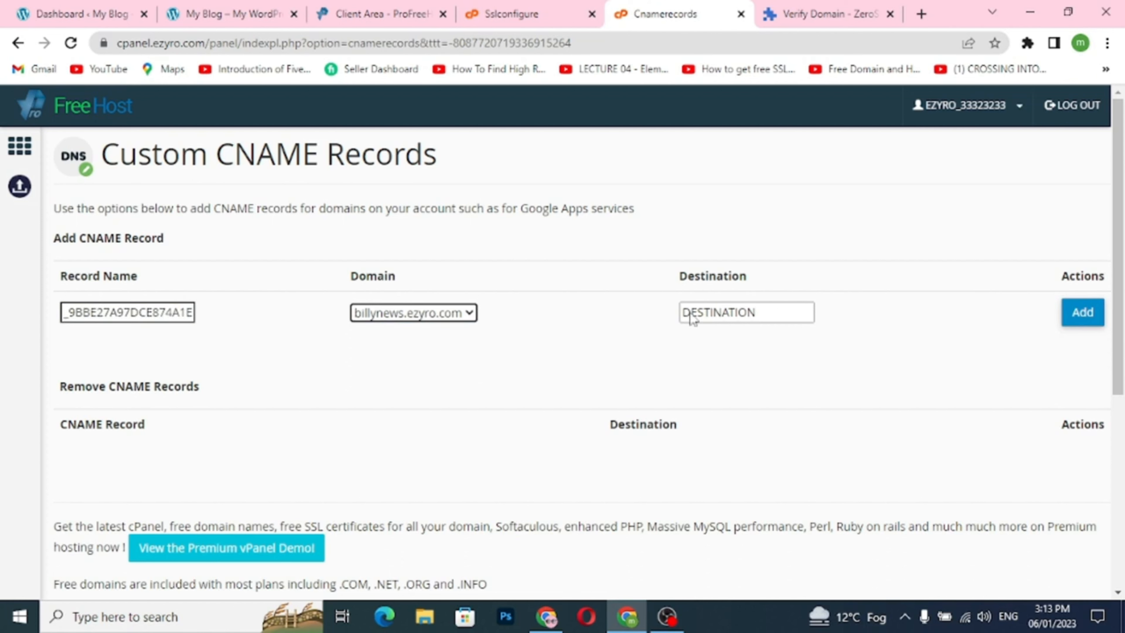
# Step: Copy ZeroSSL's full Point To value into the CNAME record's Destination field and add the record for billynews.ezyro.com
pyautogui.click(723, 313)
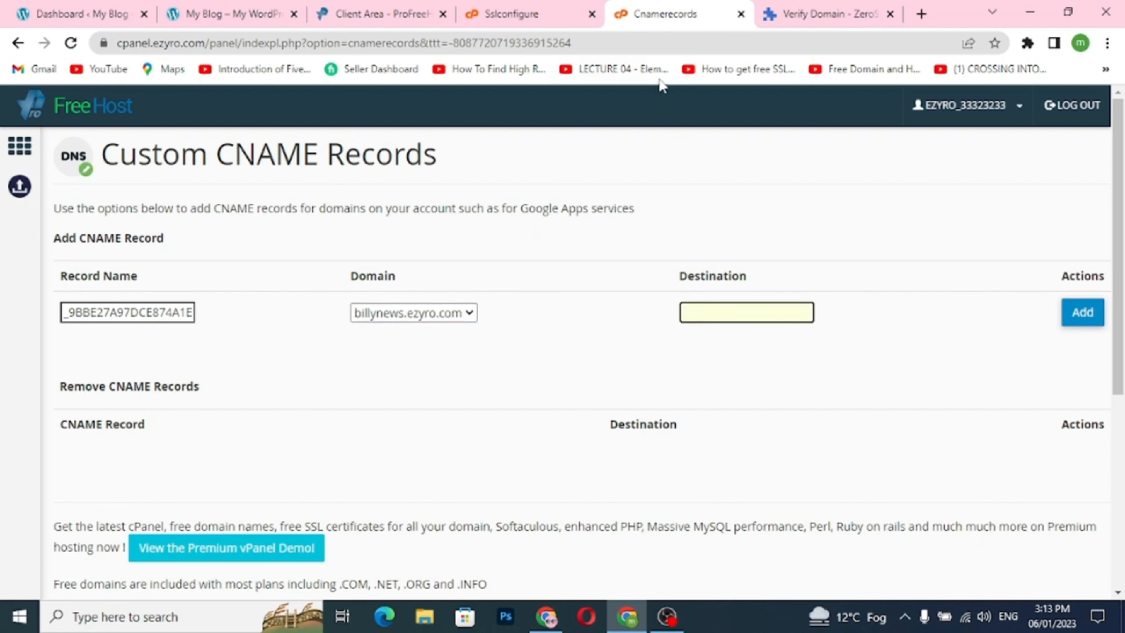
pyautogui.click(830, 18)
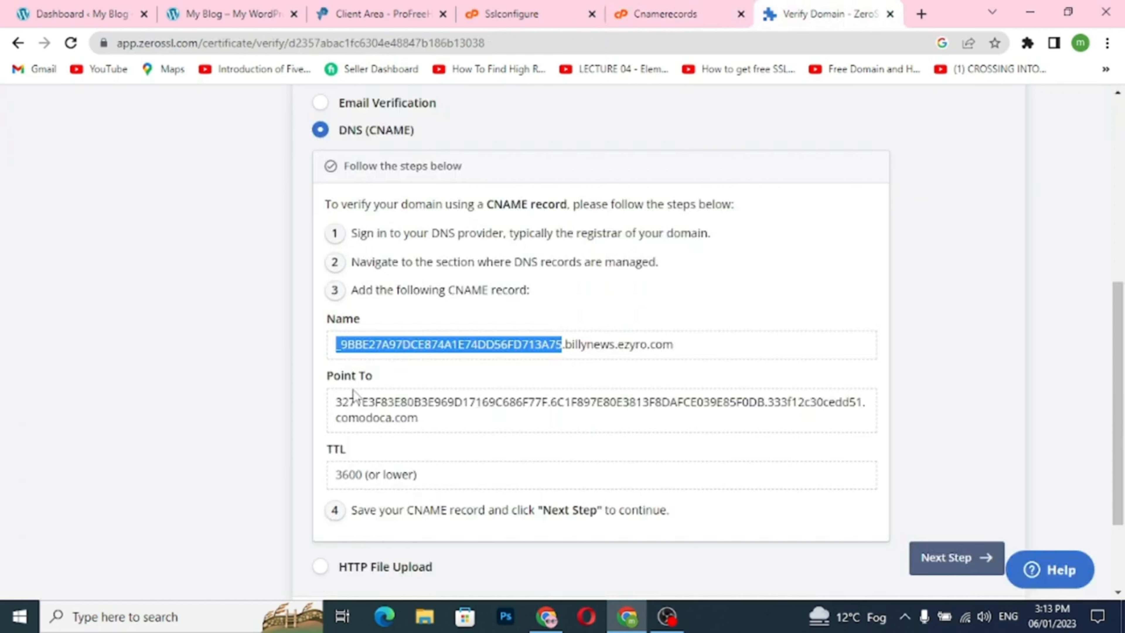
pyautogui.moveTo(420, 421); pyautogui.dragTo(338, 393)
pyautogui.rightClick(362, 409)
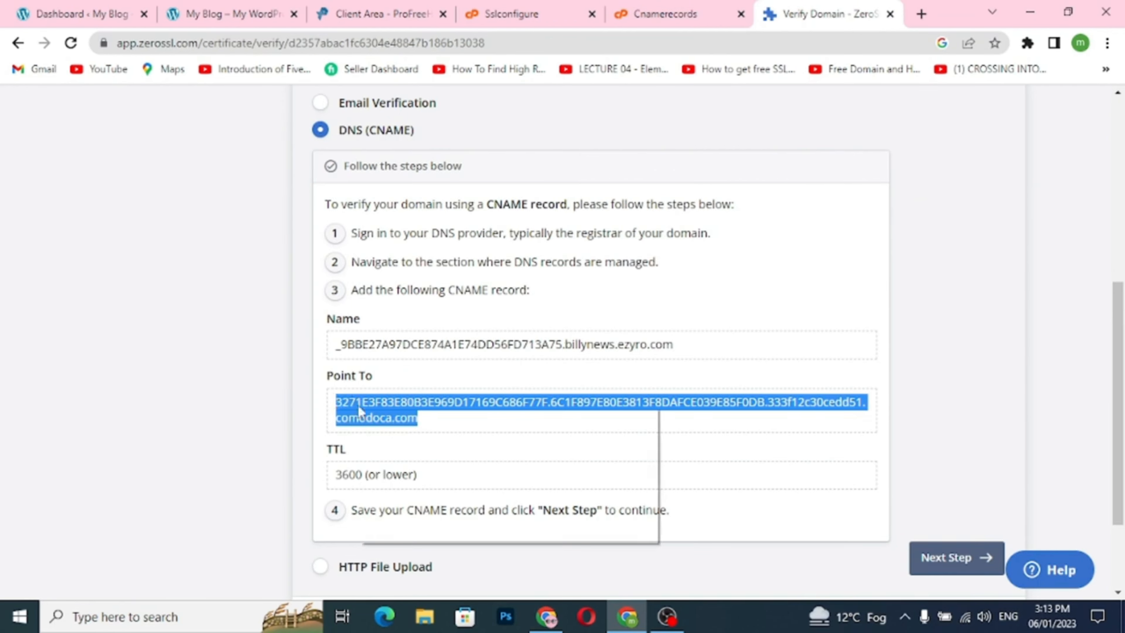
pyautogui.click(392, 419)
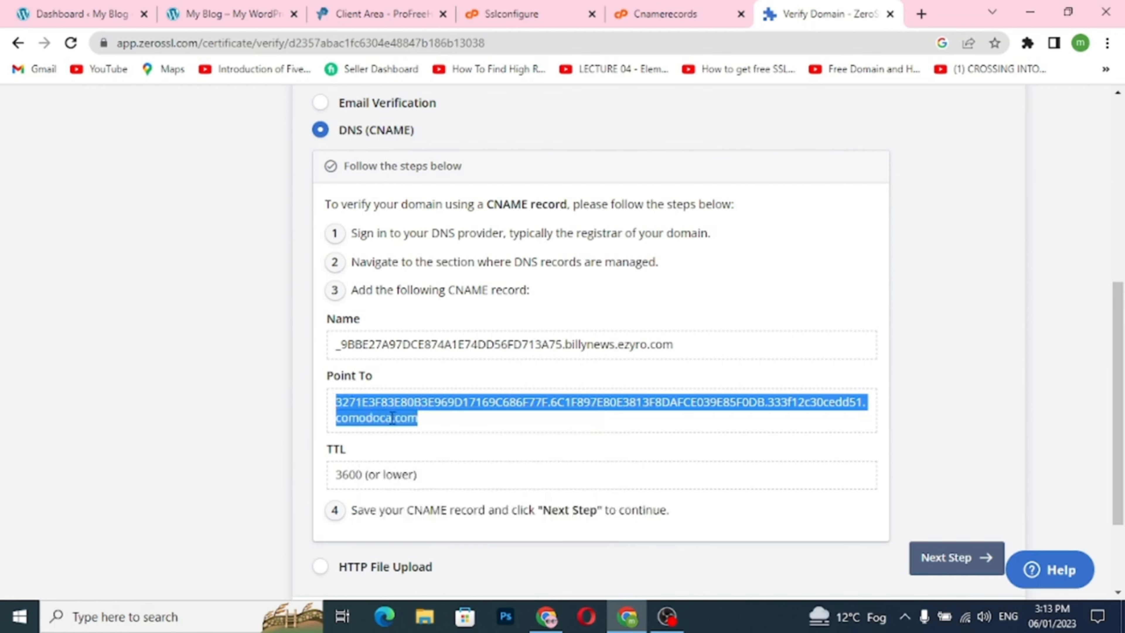
pyautogui.click(709, 12)
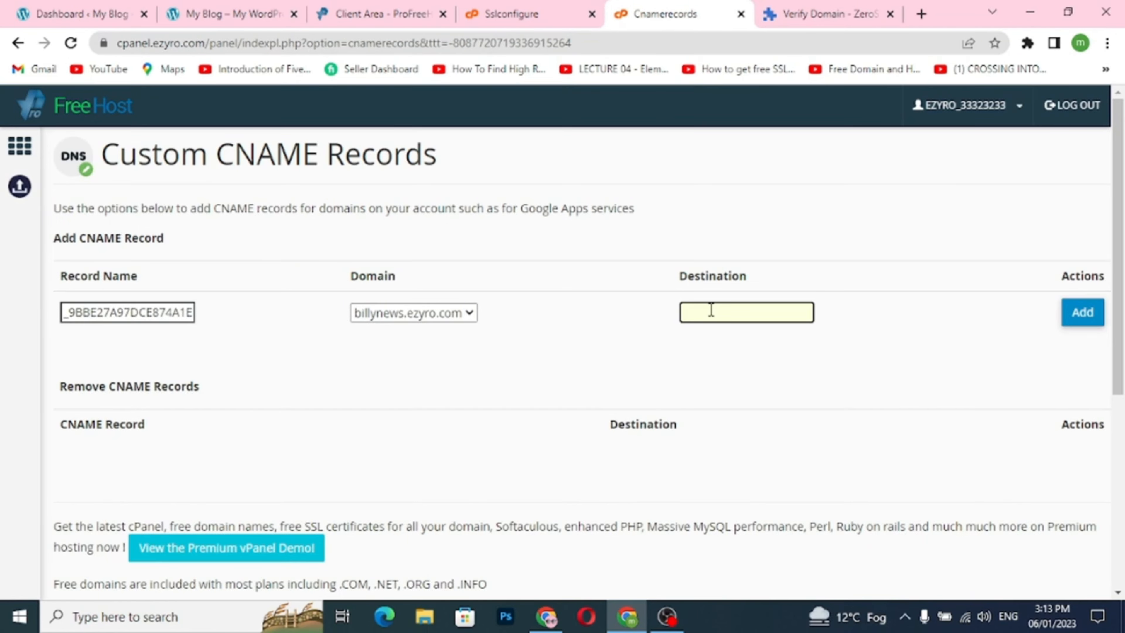
pyautogui.hotkey('ctrl', 'v')
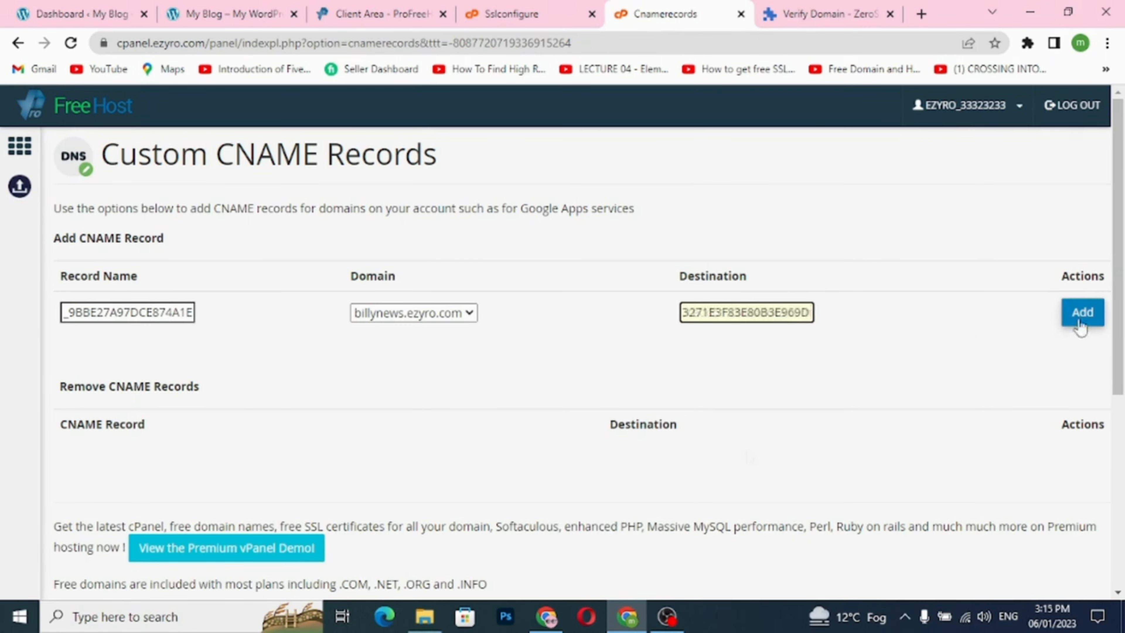
pyautogui.click(1081, 327)
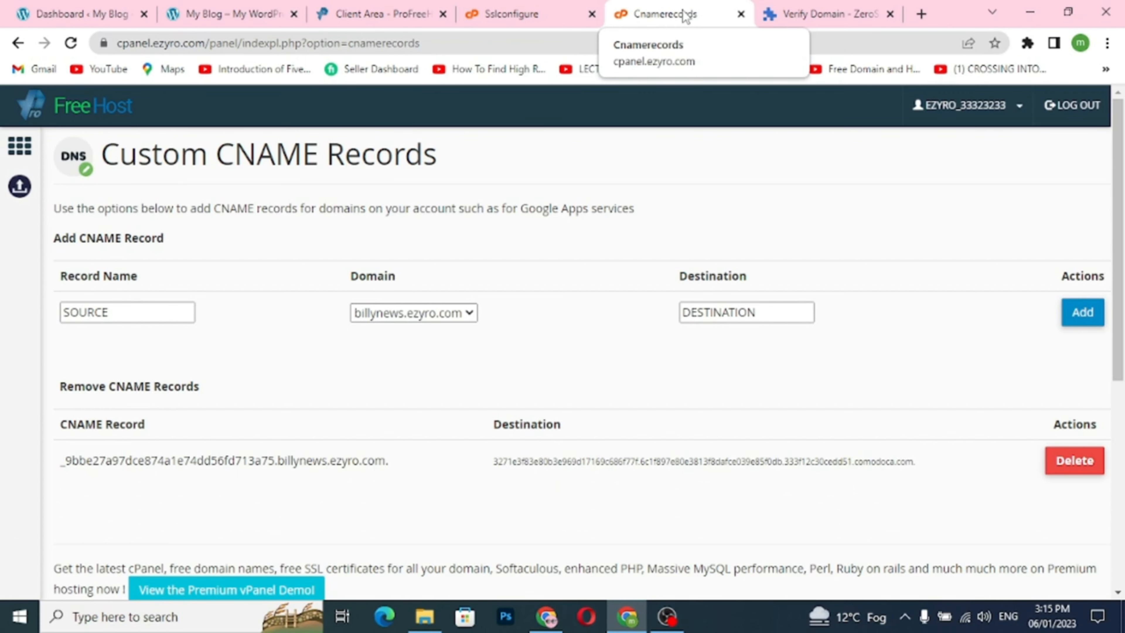
# Step: Return to ZeroSSL, proceed to the Finalize stage and start the domain verification for billynews.ezyro.com
pyautogui.click(786, 18)
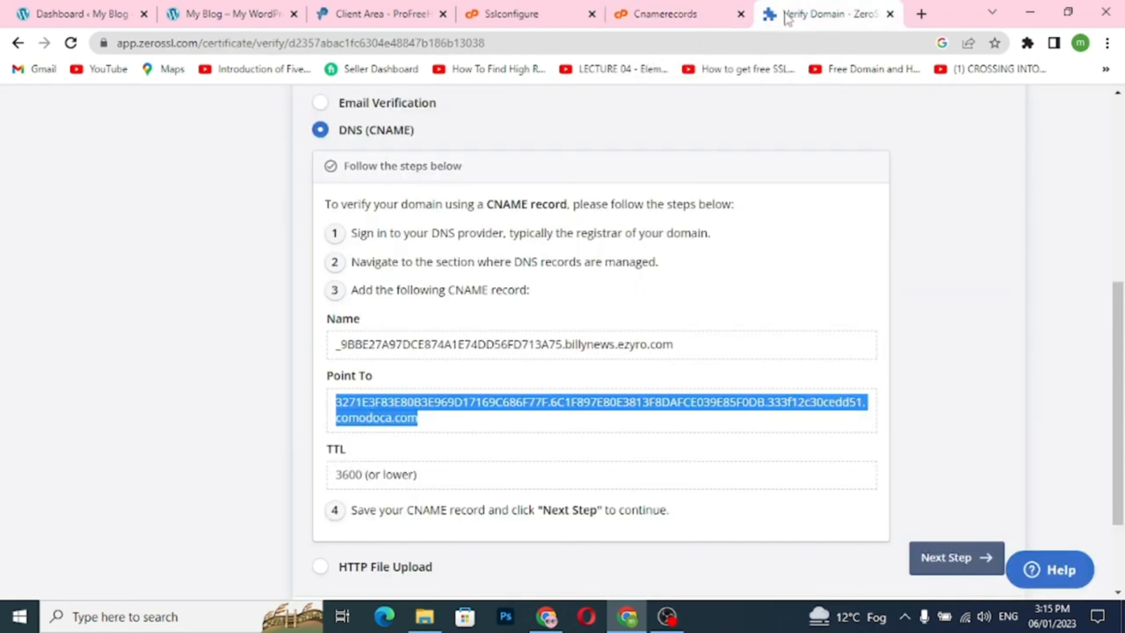
pyautogui.click(953, 569)
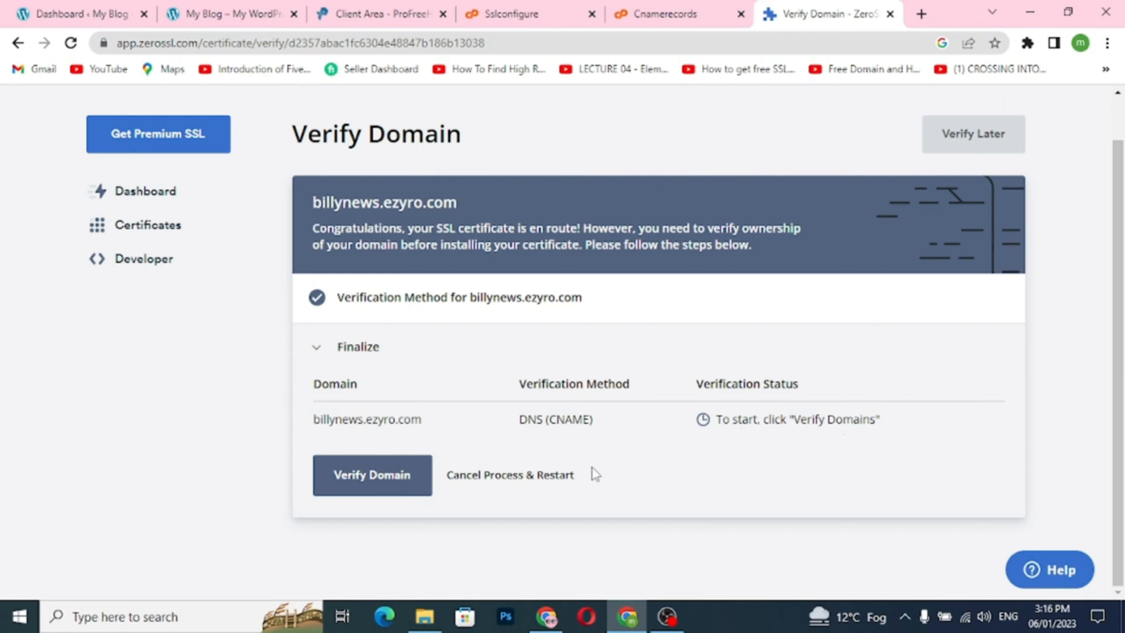
pyautogui.click(416, 467)
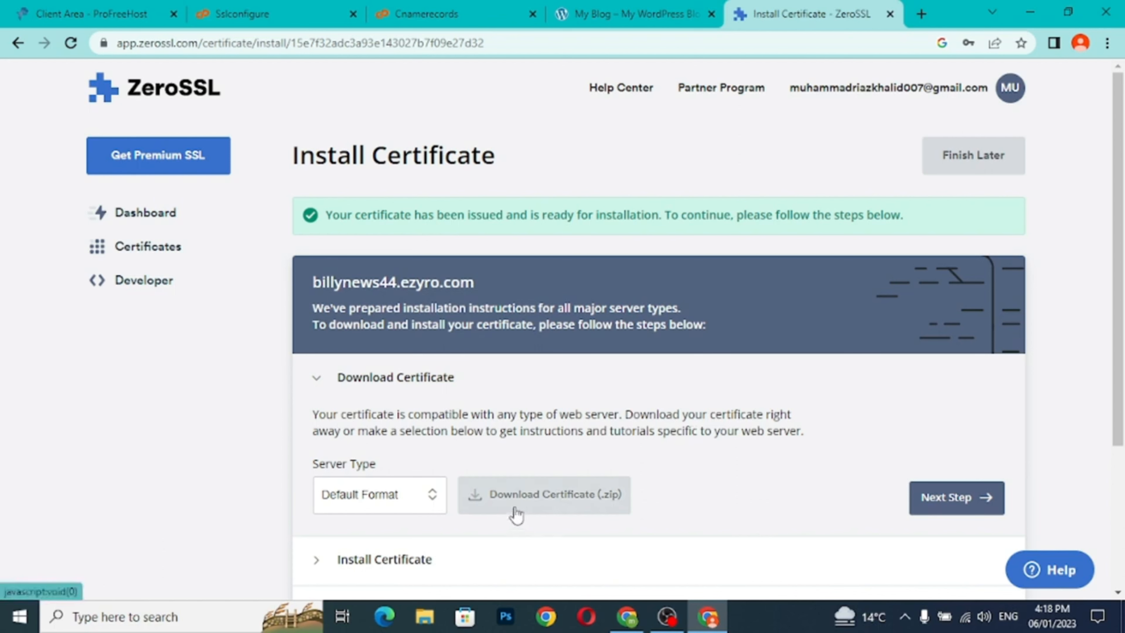
# Step: Download the billynews44.ezyro.com certificate zip in Default Format and show it in its download folder
pyautogui.click(538, 507)
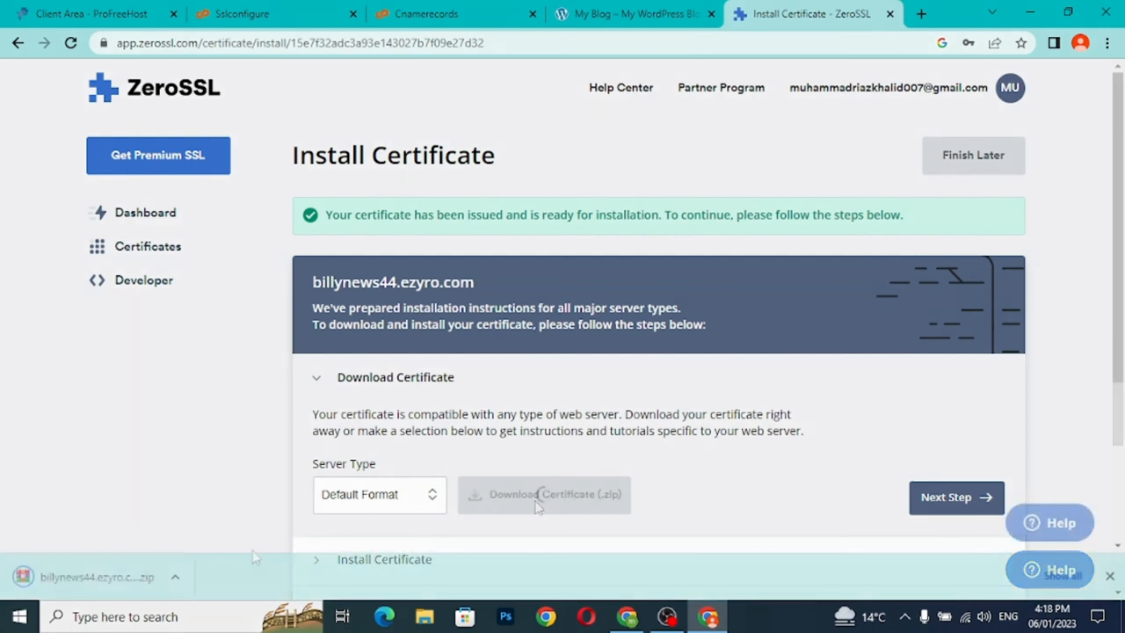
pyautogui.click(173, 578)
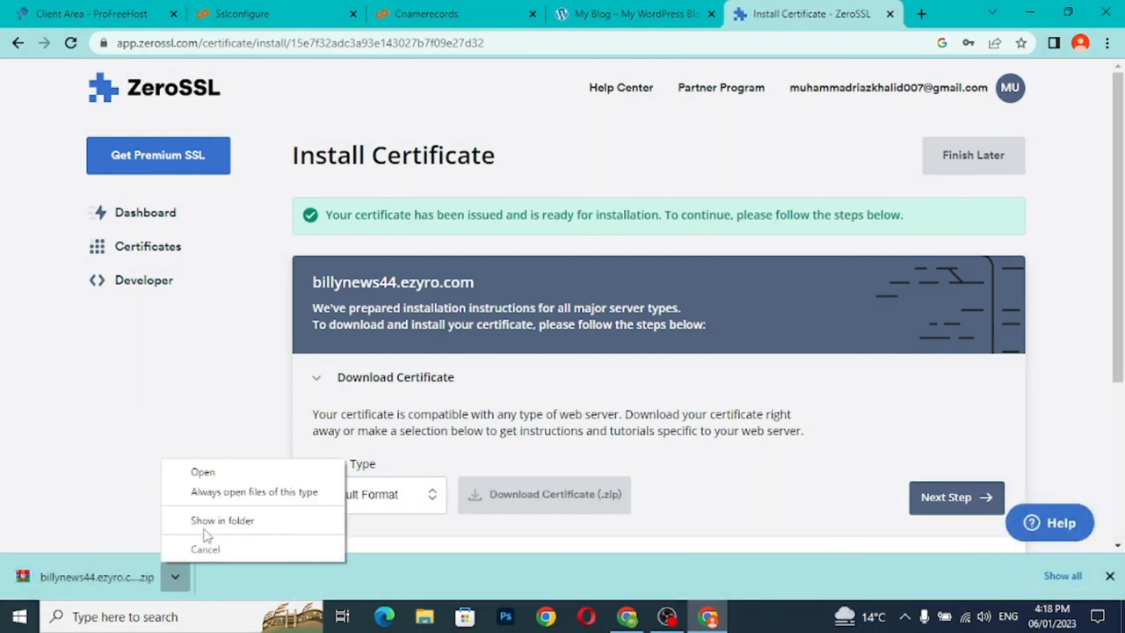
pyautogui.click(216, 520)
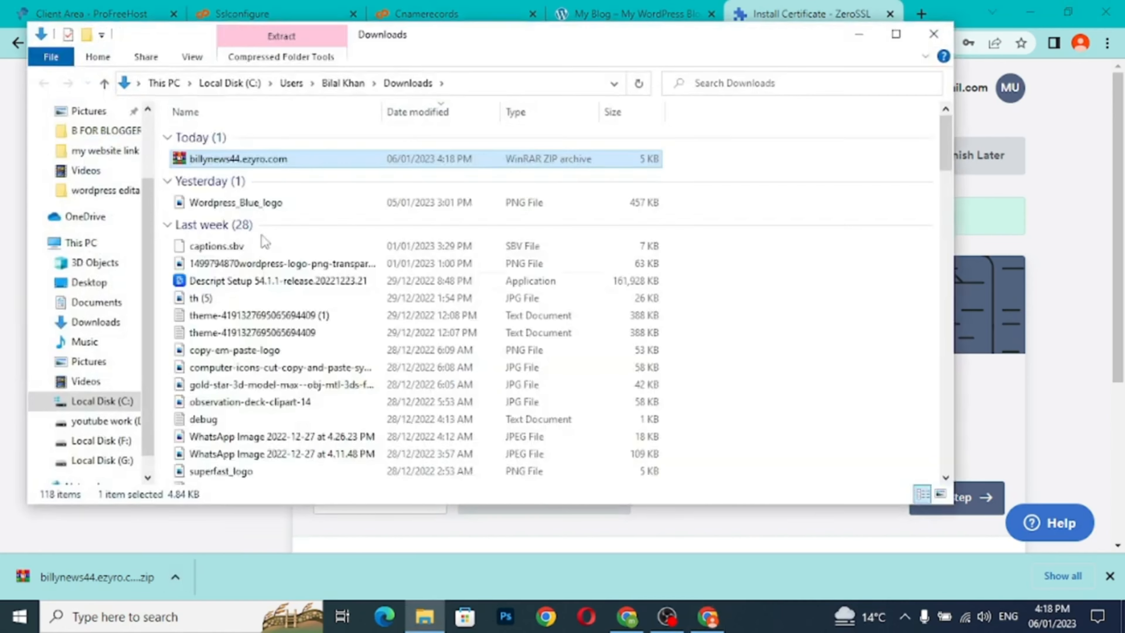
# Step: Copy the billynews44.ezyro.com zip archive to the desktop and extract its files there
pyautogui.rightClick(254, 161)
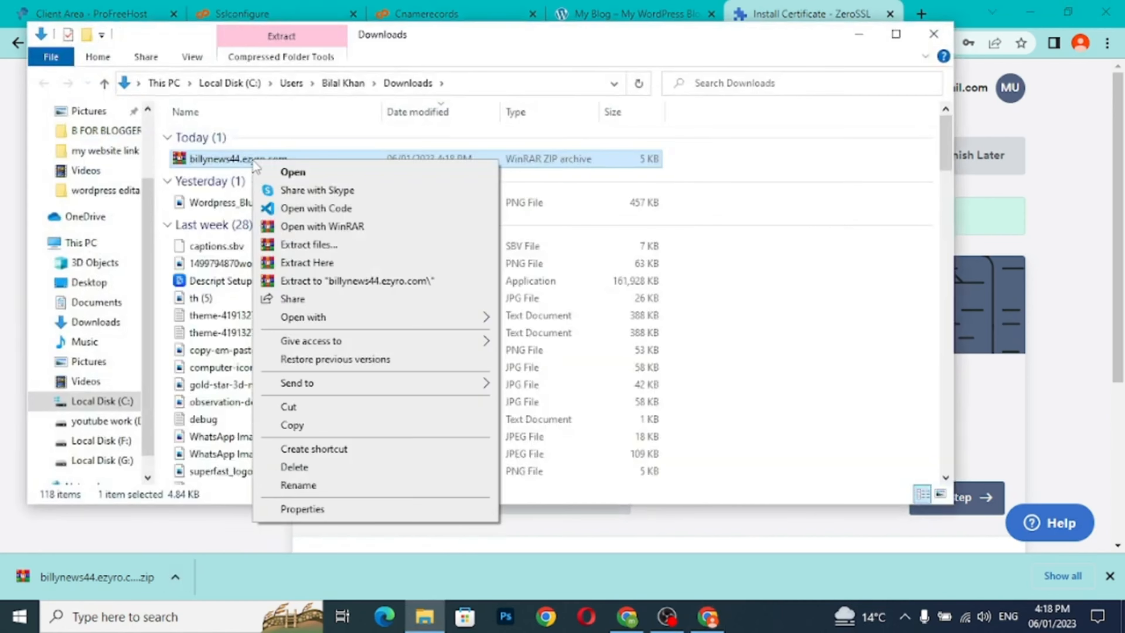
pyautogui.click(307, 421)
pyautogui.click(860, 40)
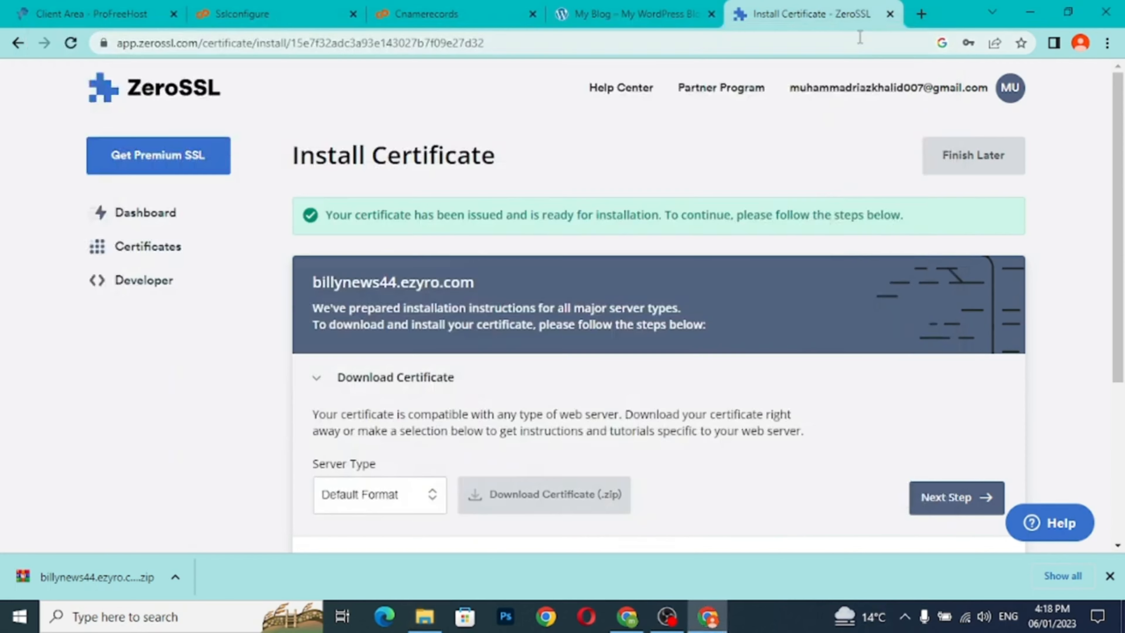
pyautogui.click(1029, 12)
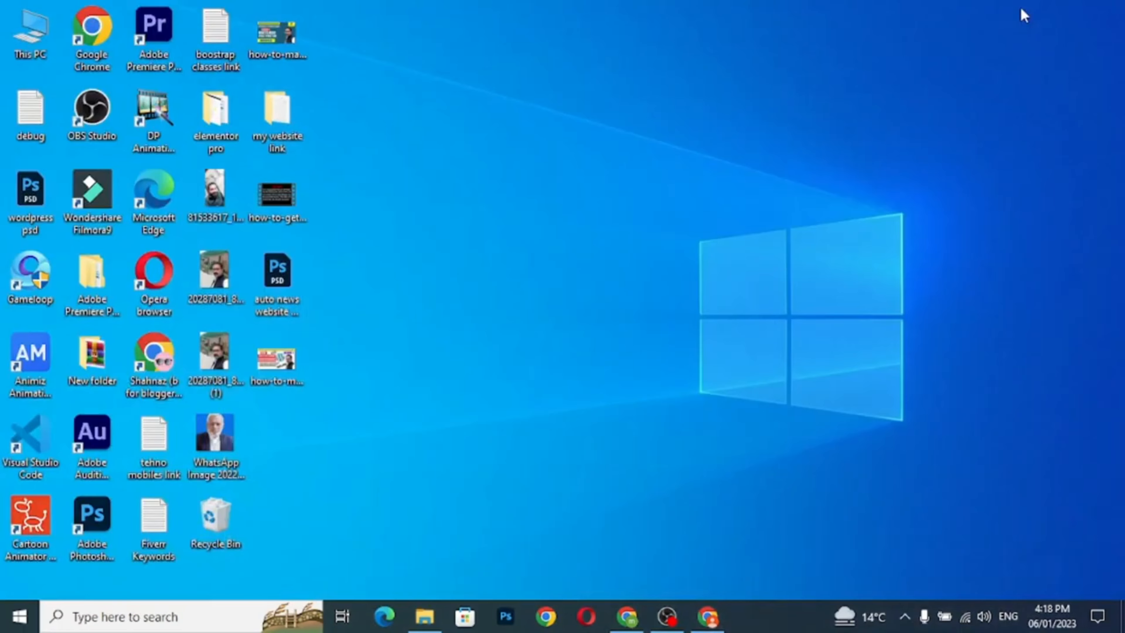
pyautogui.rightClick(596, 163)
pyautogui.click(662, 240)
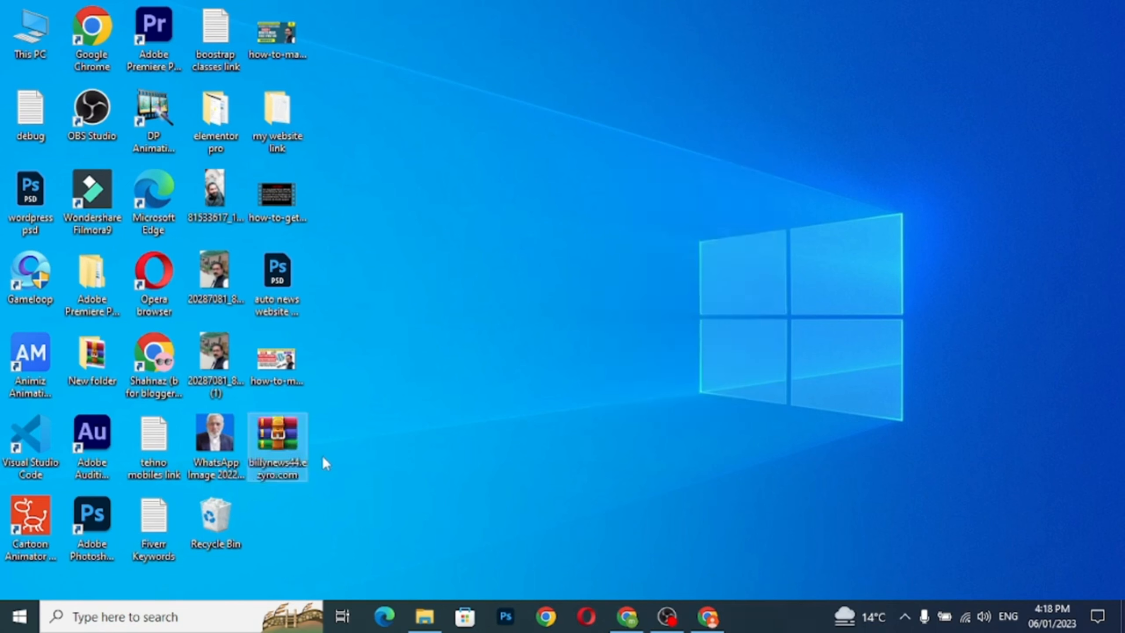
pyautogui.rightClick(288, 444)
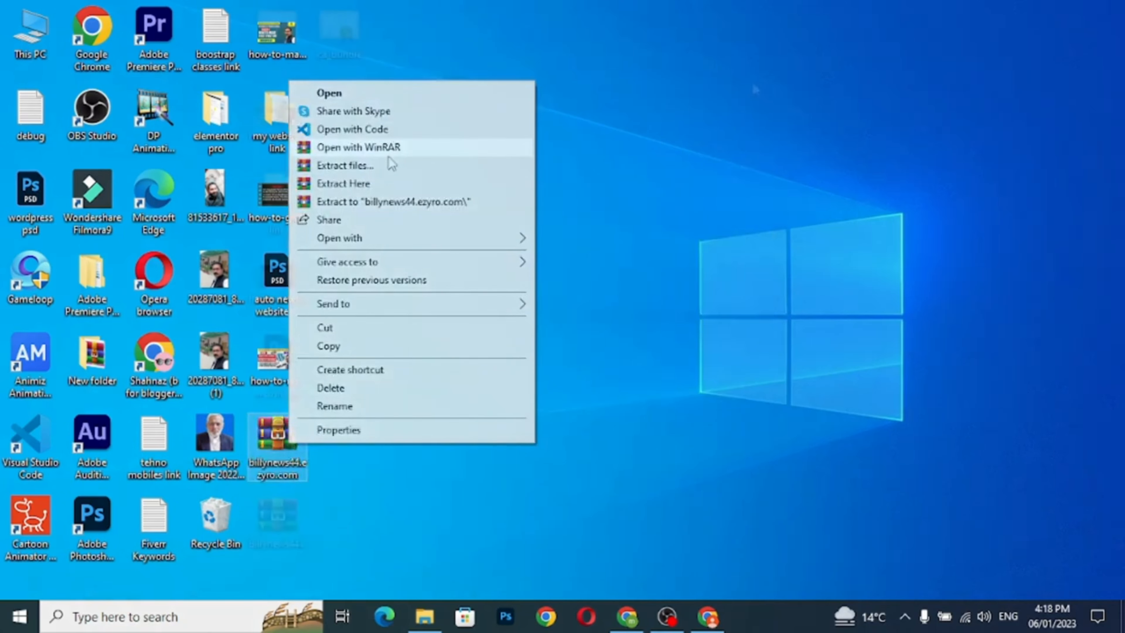
pyautogui.click(383, 182)
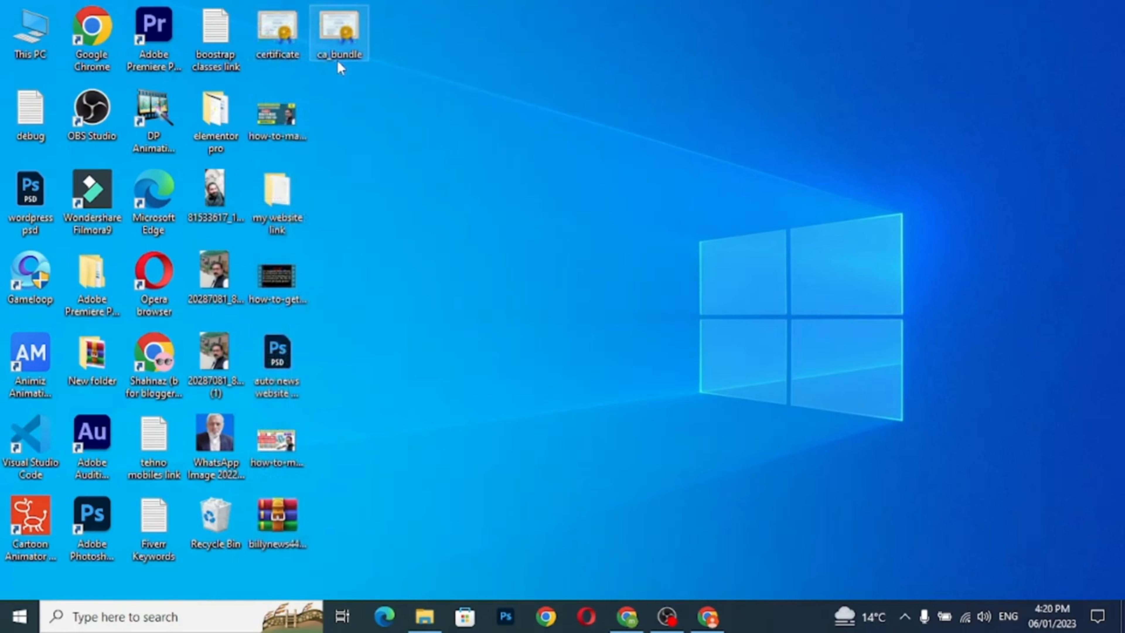
# Step: Open the extracted certificate file in Notepad, copy its entire text and minimize the window
pyautogui.rightClick(280, 32)
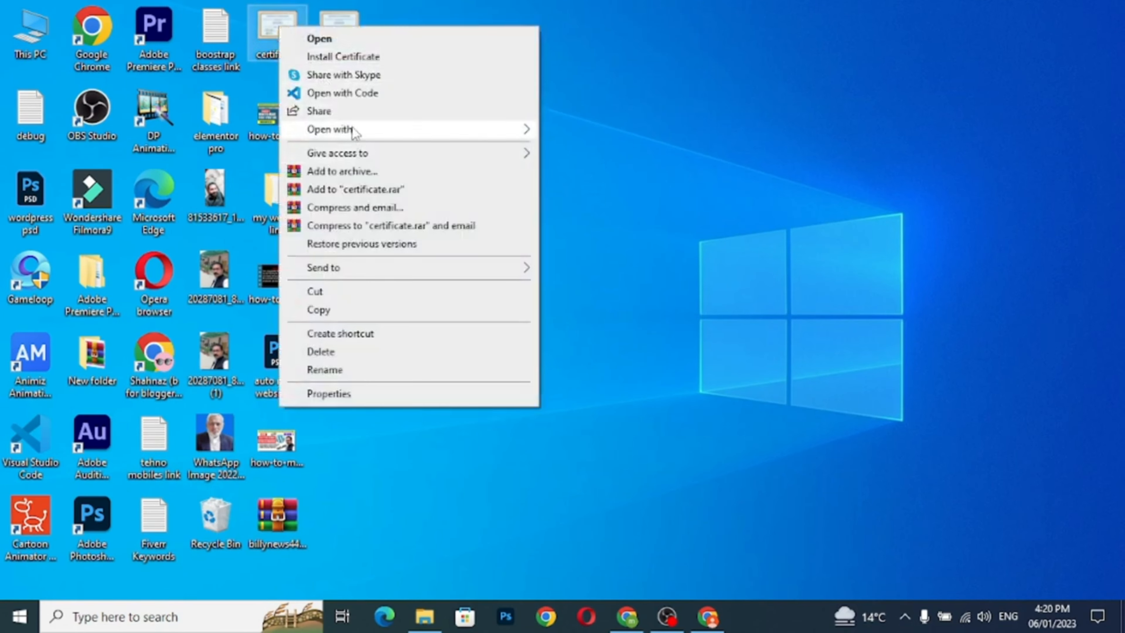
pyautogui.moveTo(349, 130)
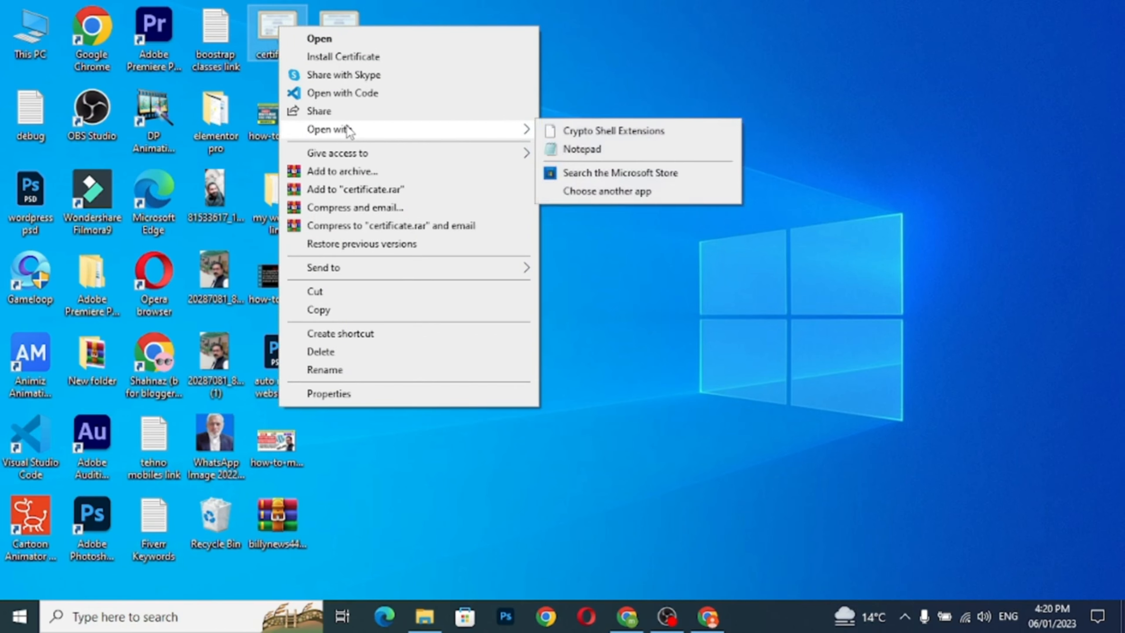
pyautogui.click(583, 149)
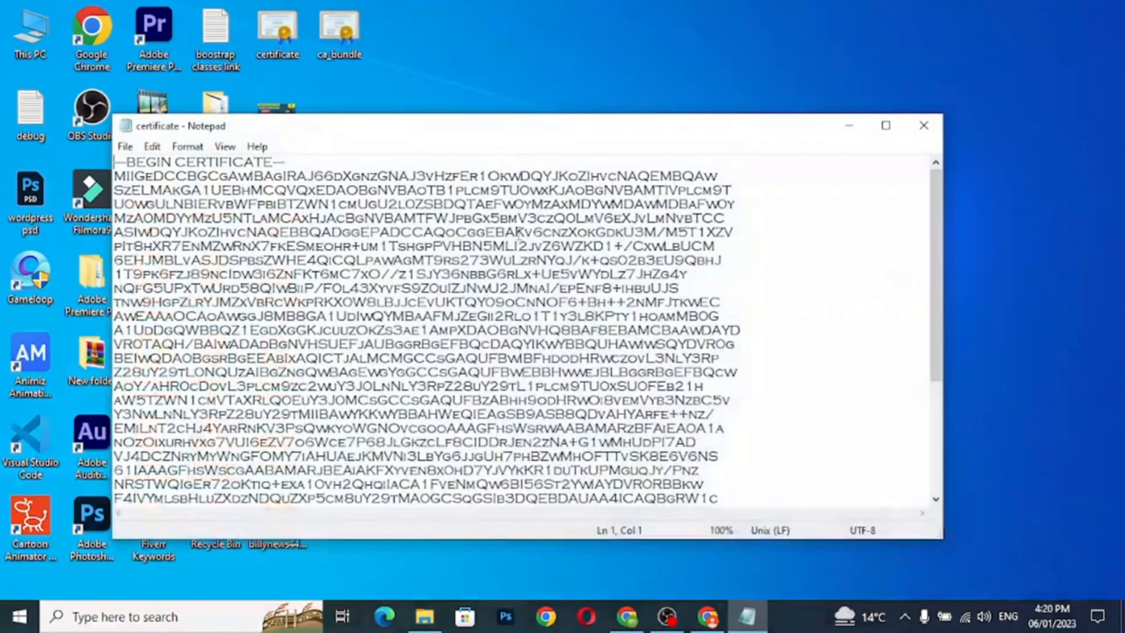
pyautogui.click(475, 232)
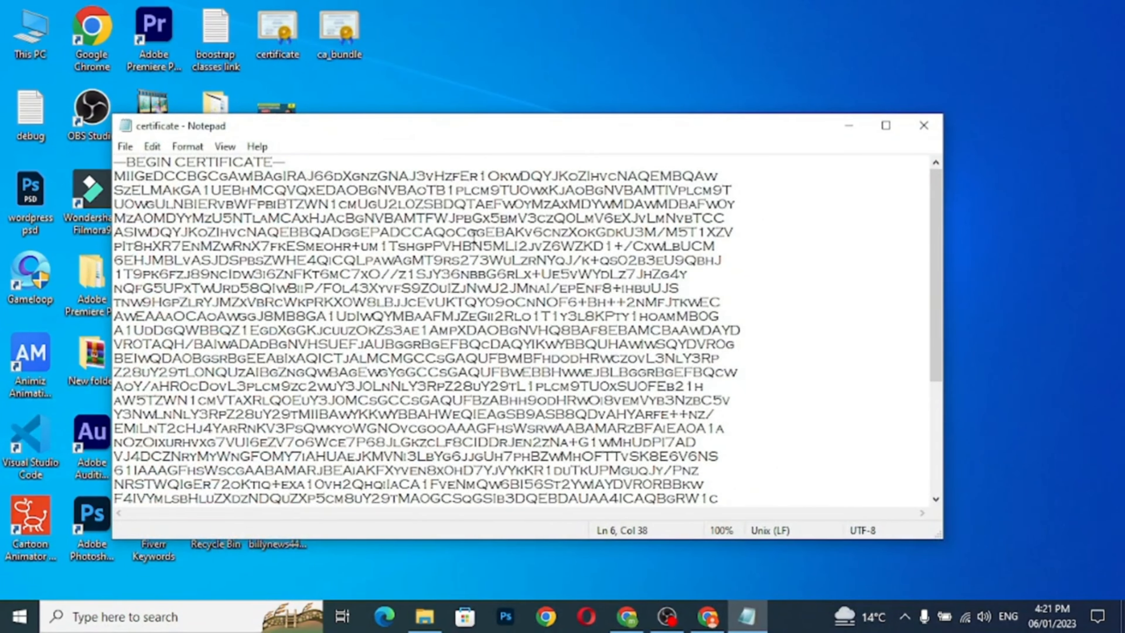
pyautogui.hotkey('ctrl', 'a')
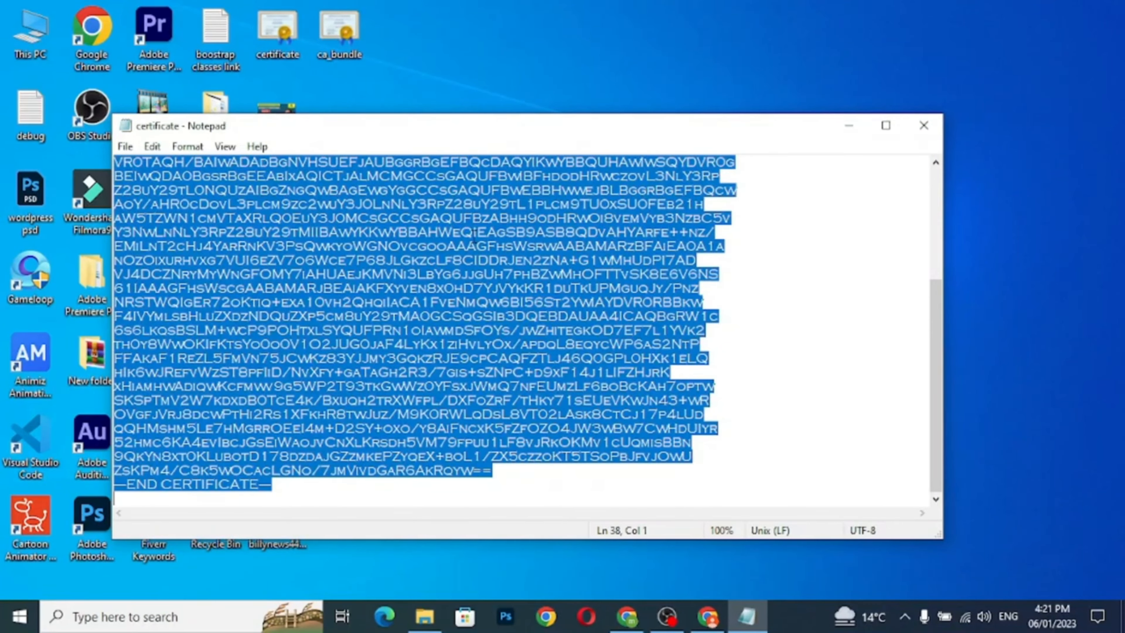
pyautogui.rightClick(474, 232)
pyautogui.click(514, 288)
pyautogui.click(855, 131)
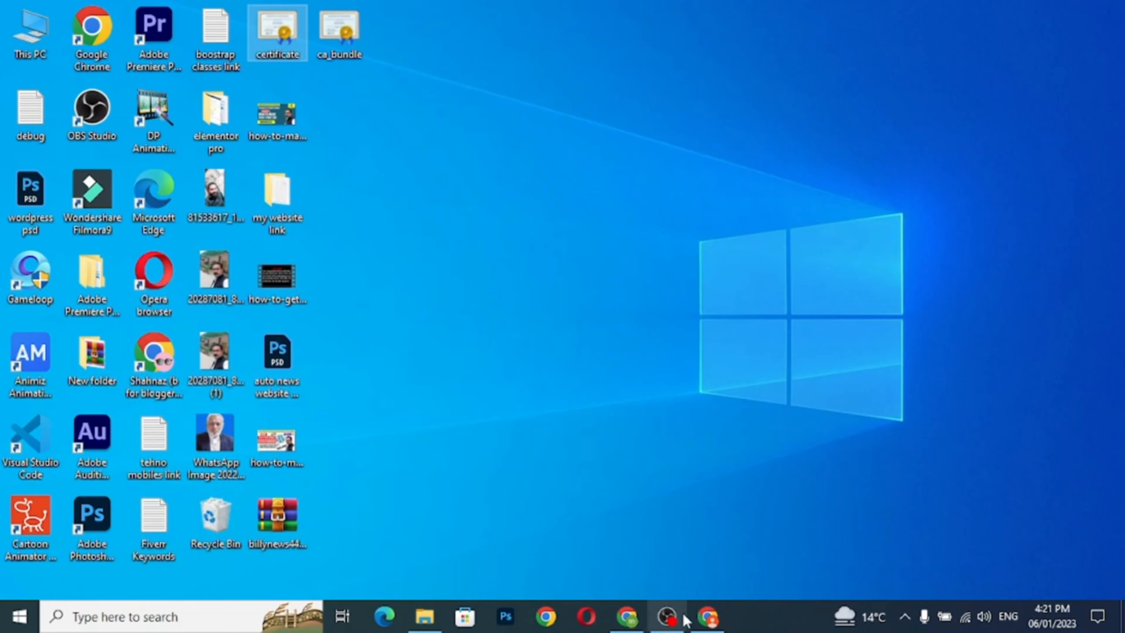
# Step: Switch to Chrome, paste the certificate text into the empty Certificate field on the SSL configuration page and upload it
pyautogui.click(711, 620)
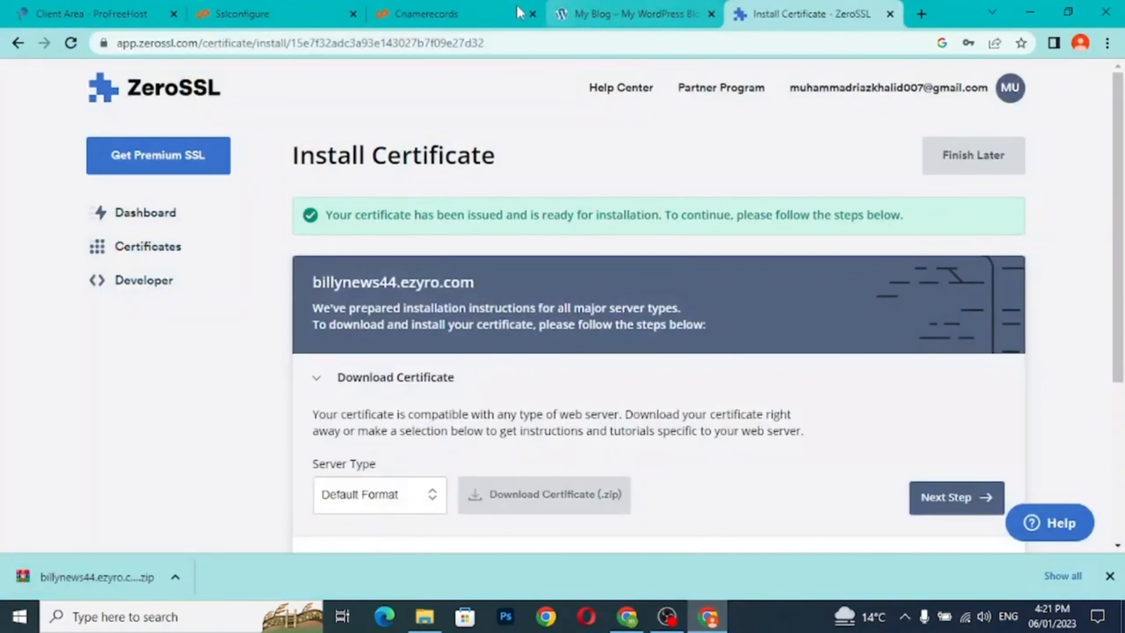
pyautogui.click(438, 14)
pyautogui.click(321, 18)
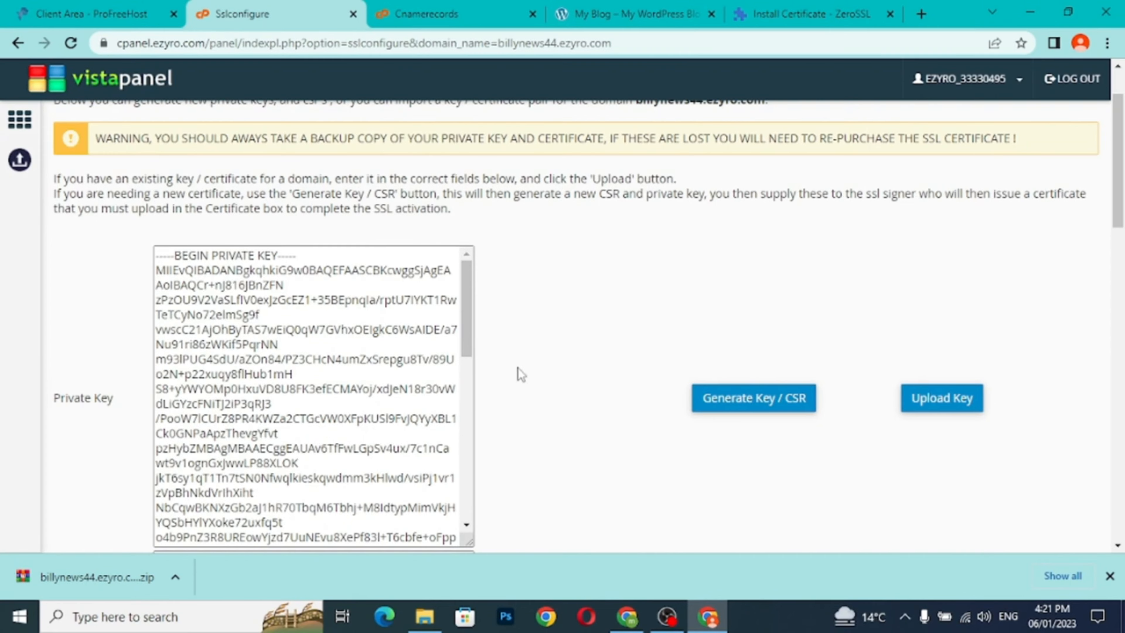
pyautogui.scroll(-5, 566, 365)
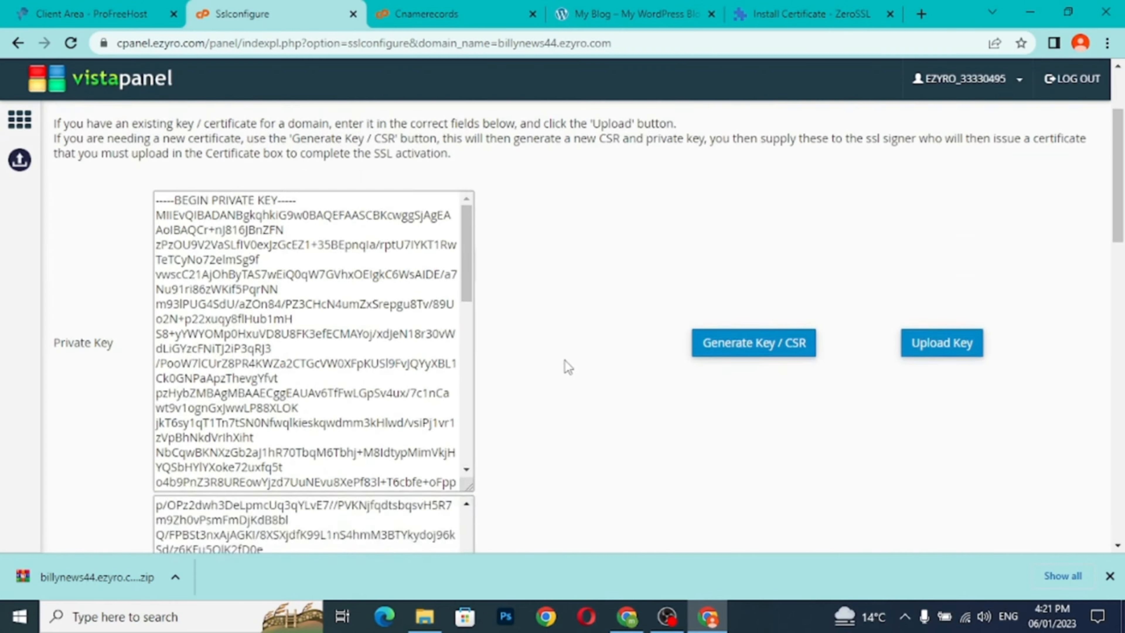
pyautogui.scroll(-5, 566, 366)
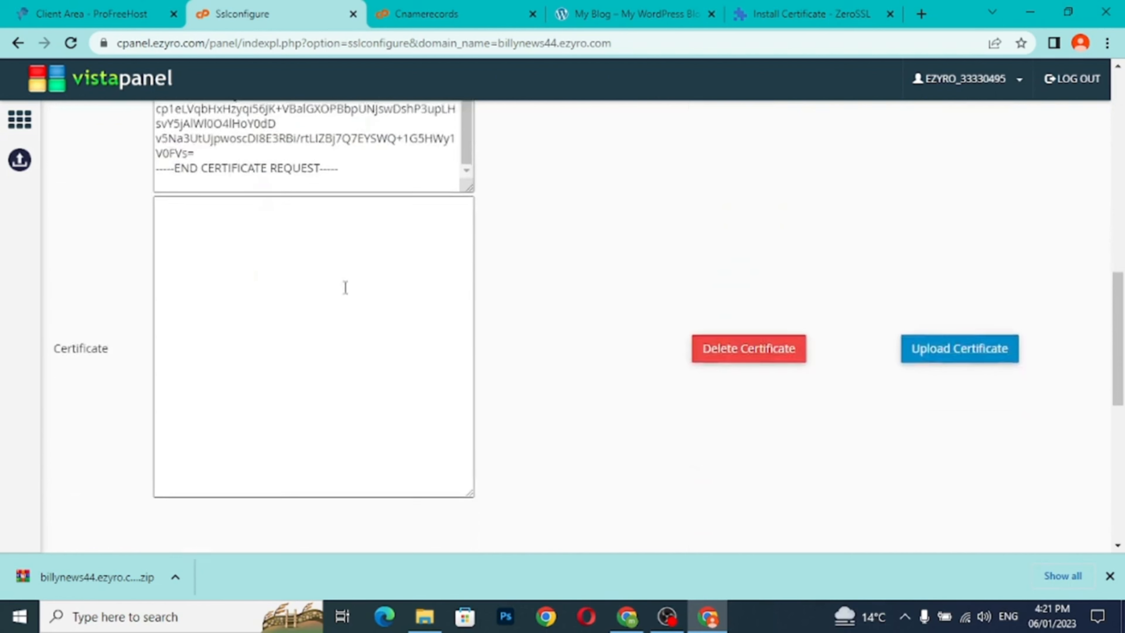
pyautogui.click(287, 246)
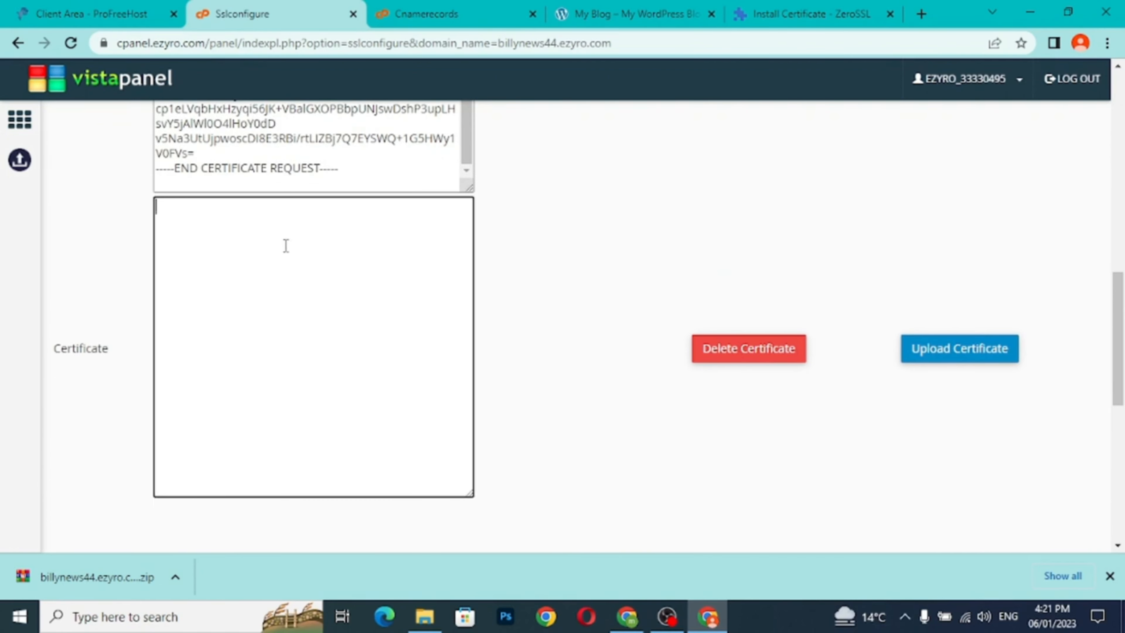
pyautogui.hotkey('ctrl', 'v')
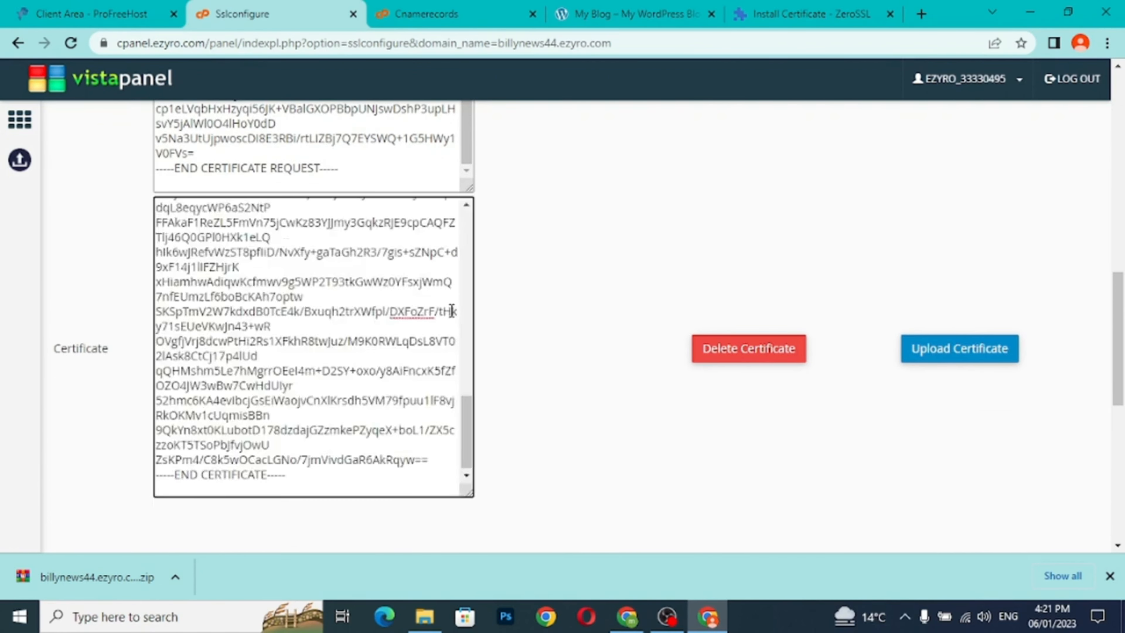
pyautogui.click(966, 359)
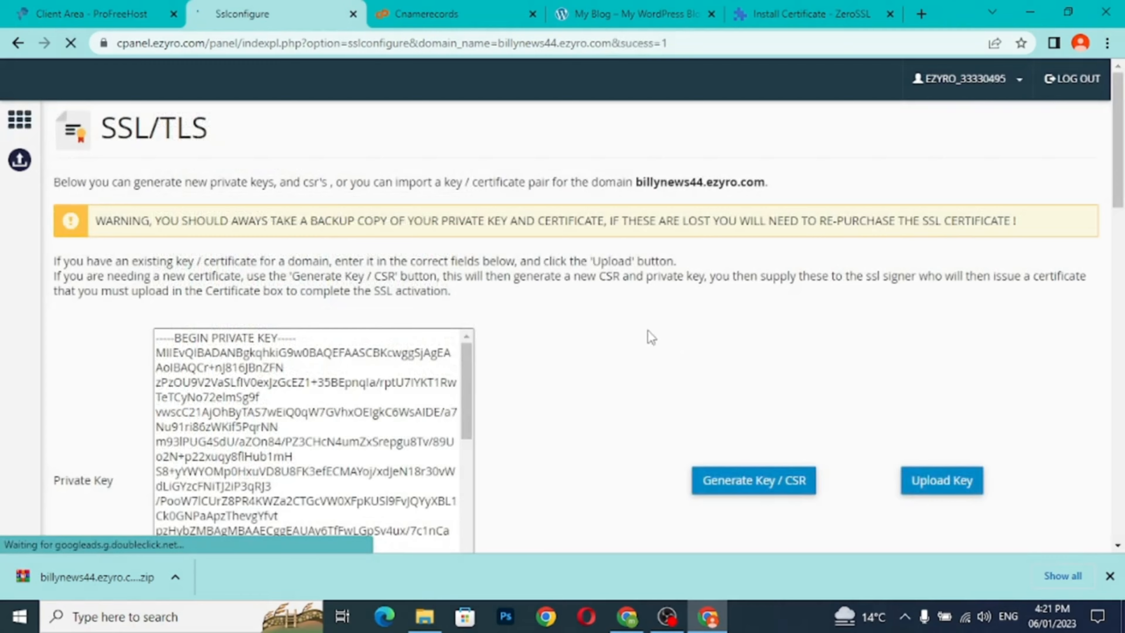
# Step: Upload the existing private key for billynews44.ezyro.com and switch to the CNAME Records page
pyautogui.scroll(-3, 651, 338)
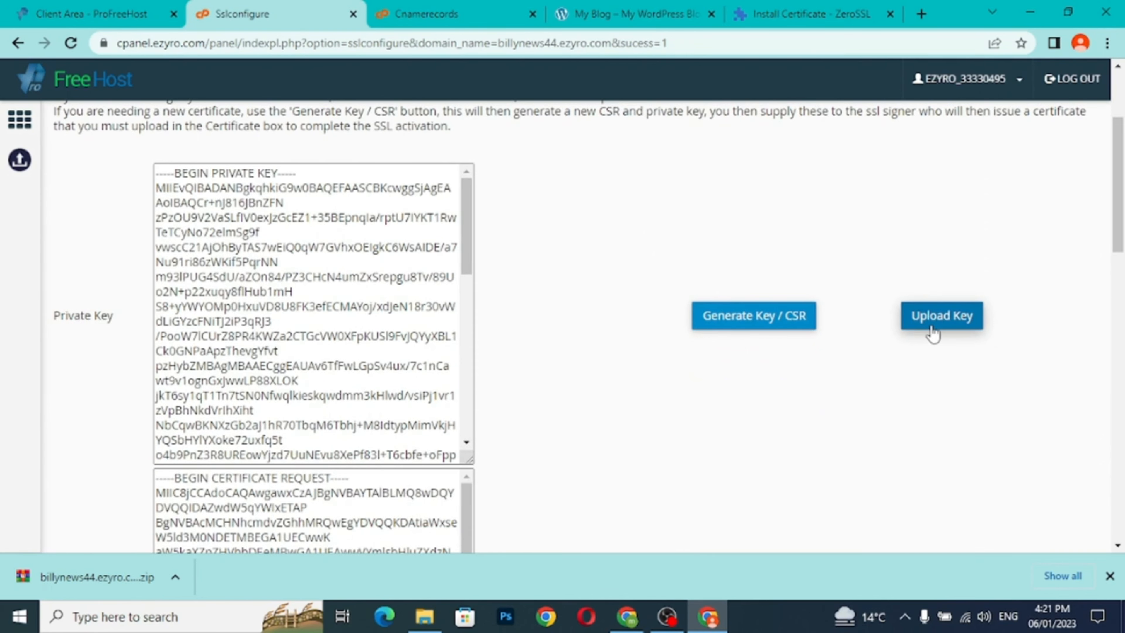
pyautogui.click(942, 316)
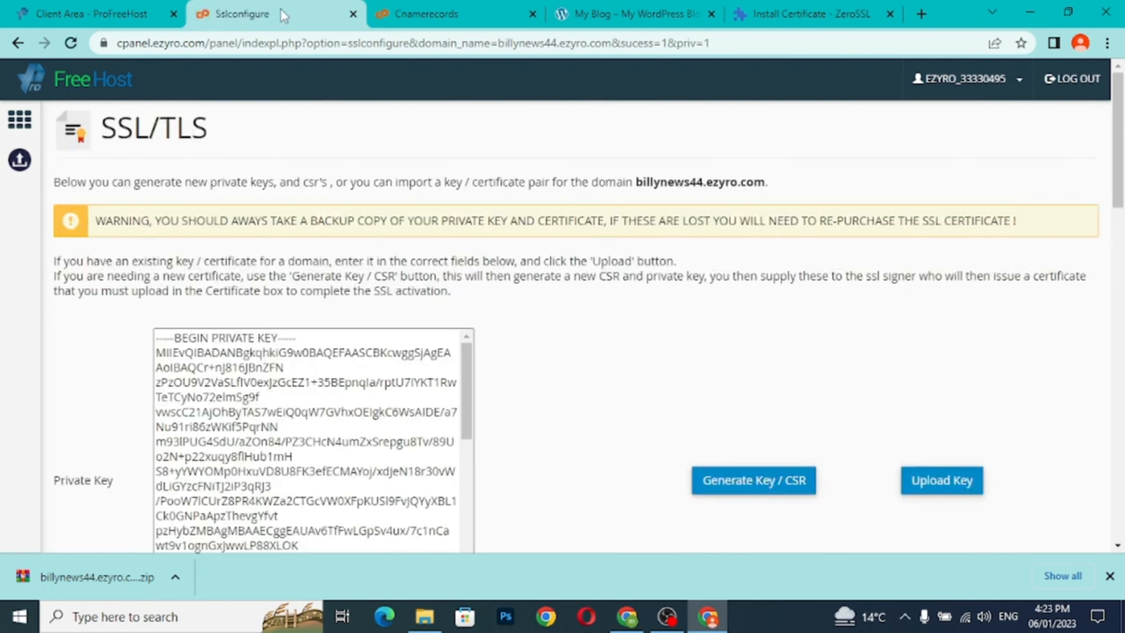
pyautogui.click(431, 17)
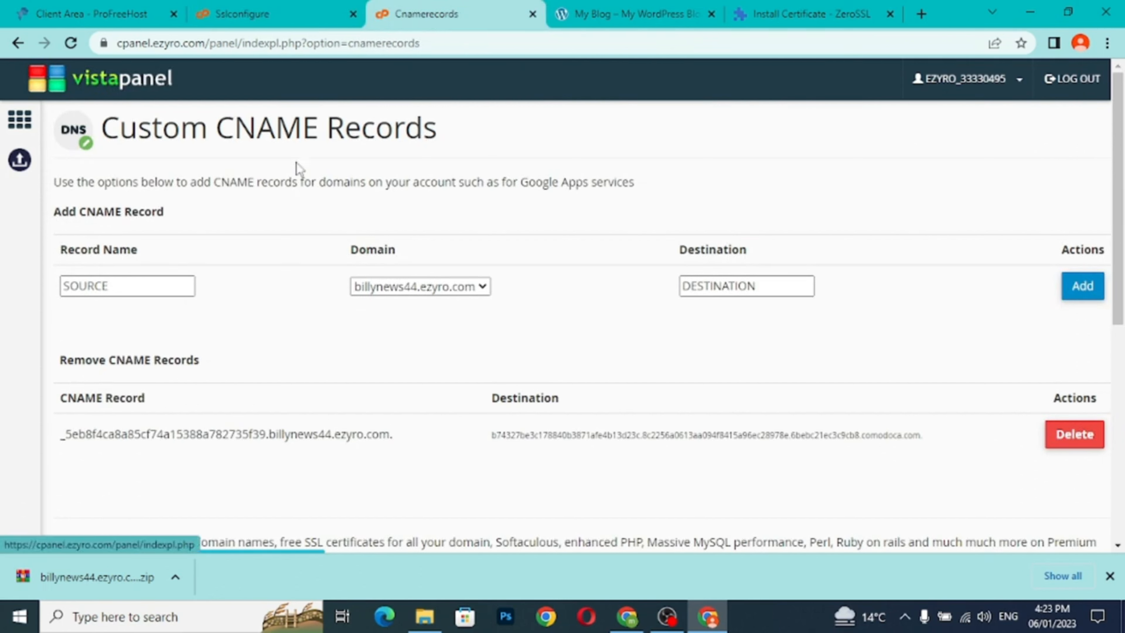
# Step: Open the hosting control panel home page in a new tab and launch the Softaculous Apps Installer
pyautogui.rightClick(154, 87)
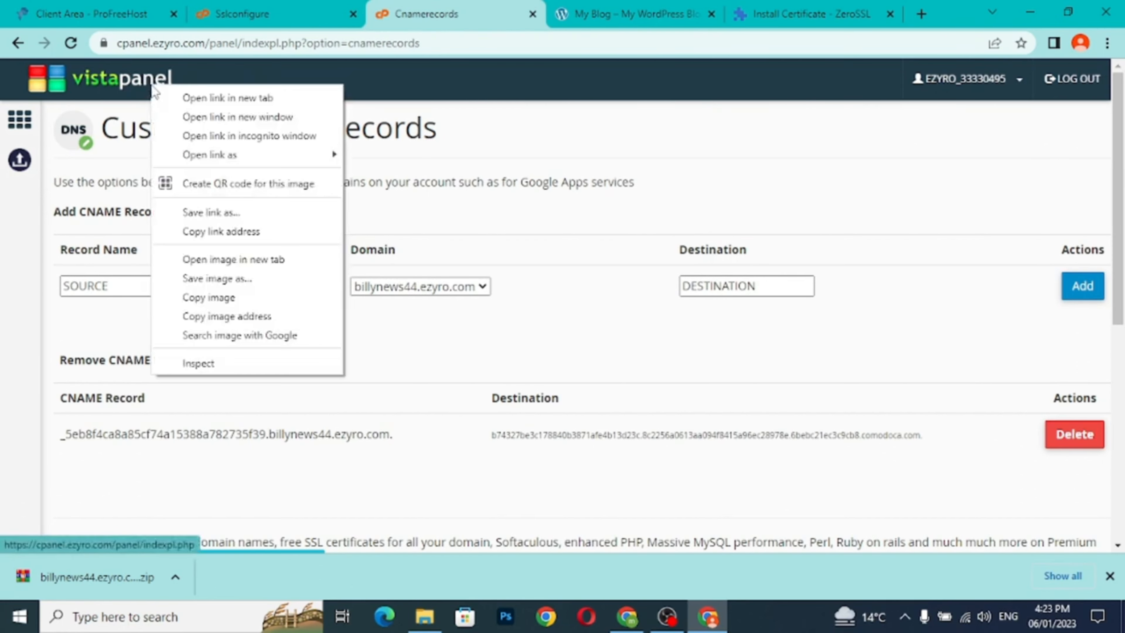
pyautogui.click(228, 98)
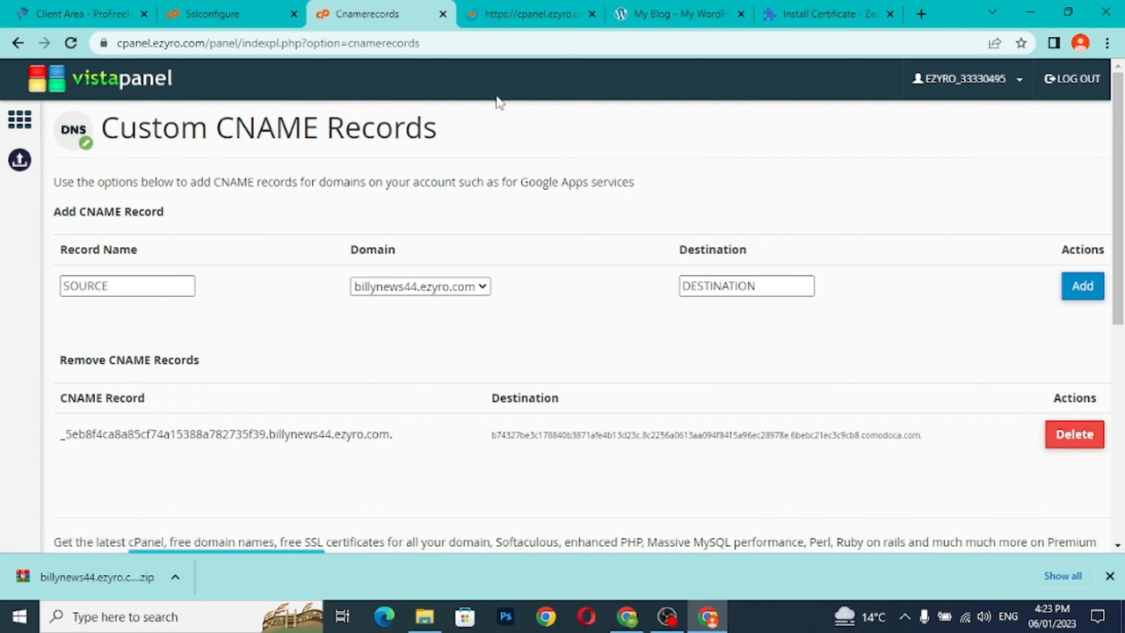
pyautogui.click(547, 17)
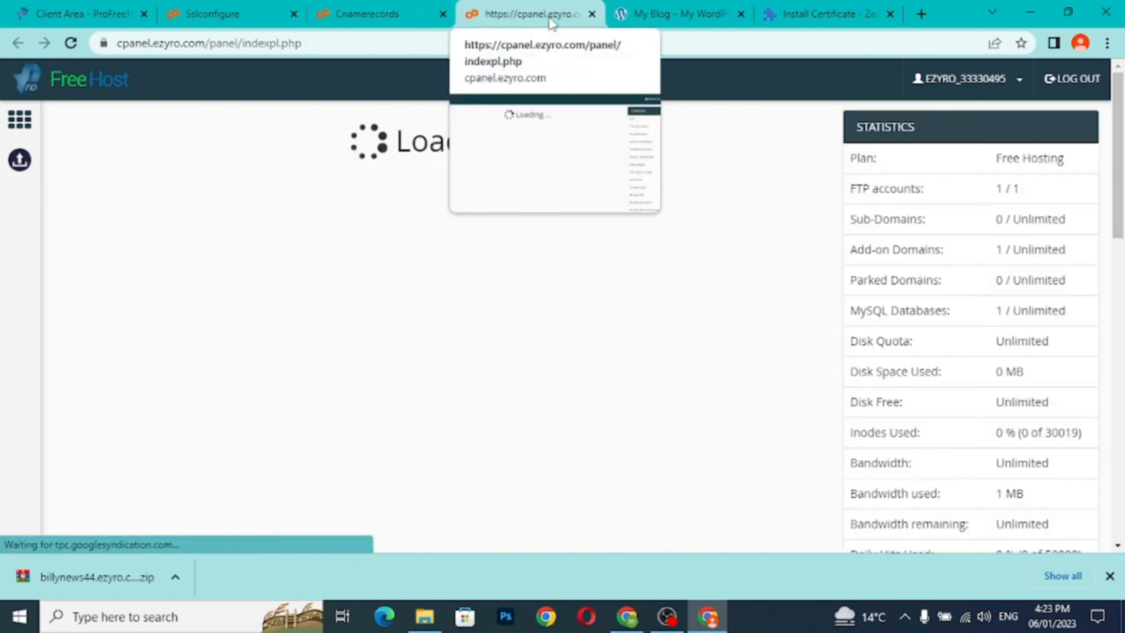
pyautogui.scroll(-8, 531, 377)
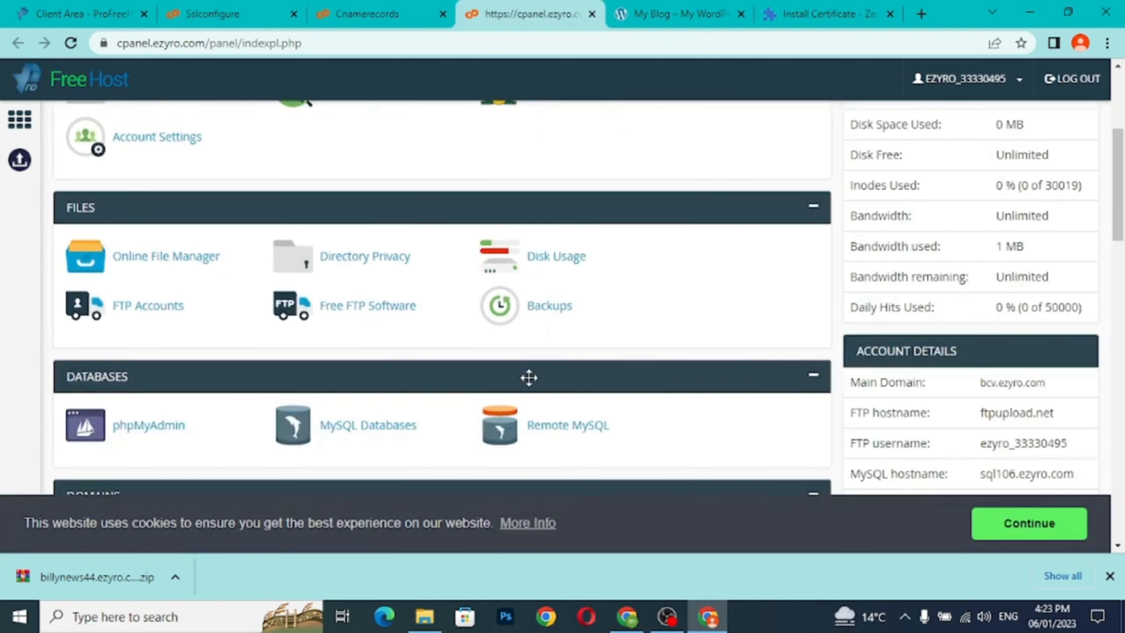
pyautogui.scroll(-10, 529, 378)
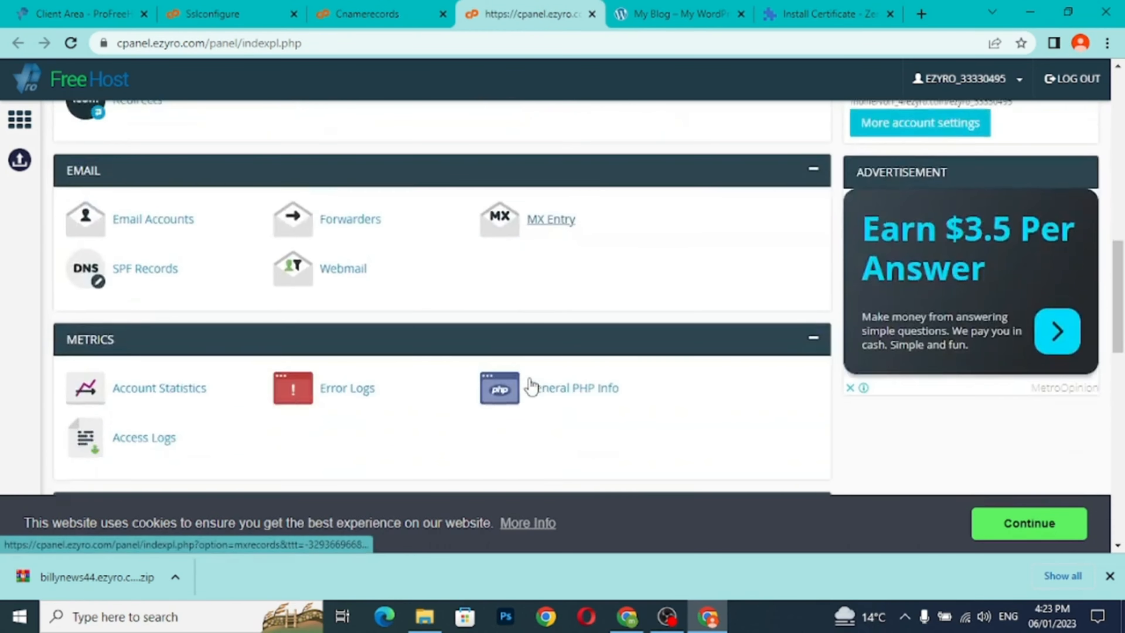
pyautogui.scroll(-4, 529, 379)
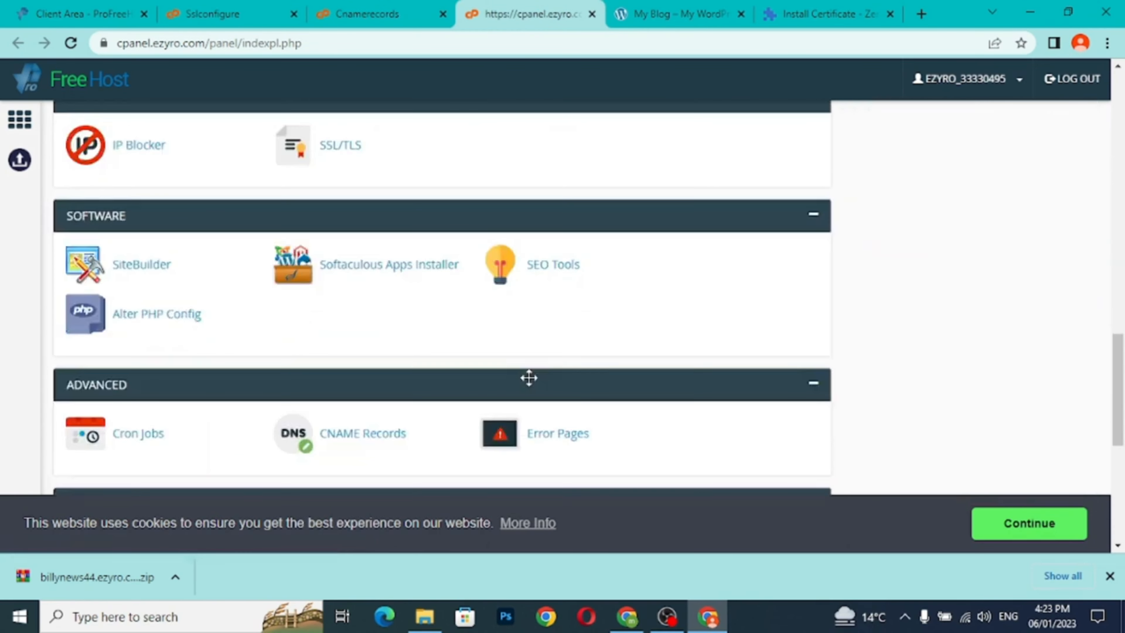
pyautogui.click(388, 275)
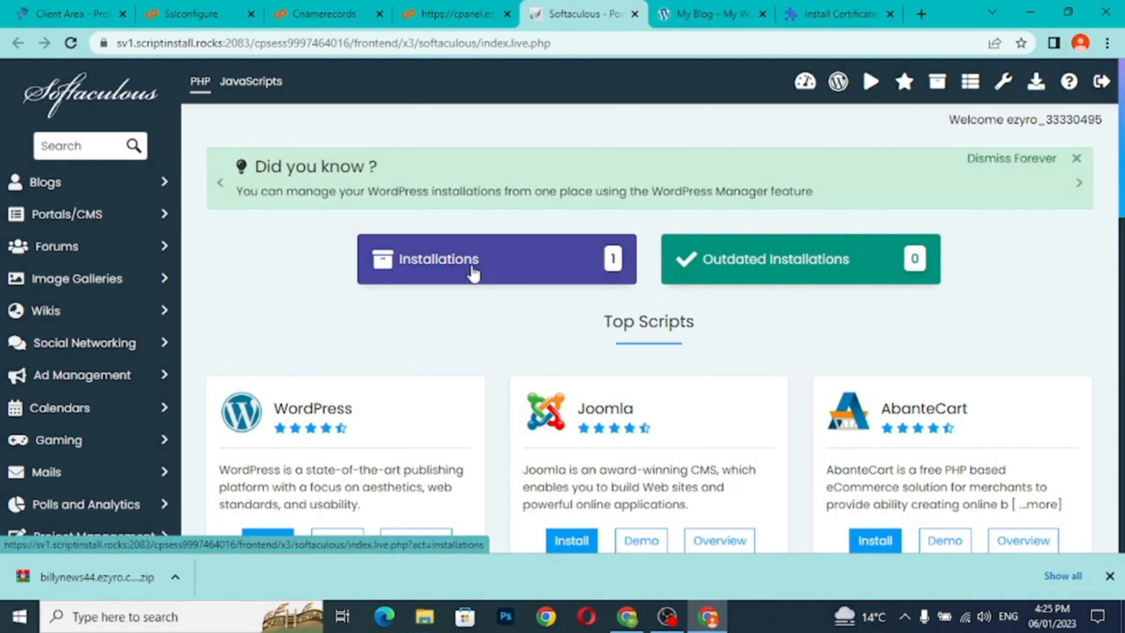
# Step: Show the existing script installations and open the WordPress installation on billynews44.ezyro.com for editing its details
pyautogui.click(473, 273)
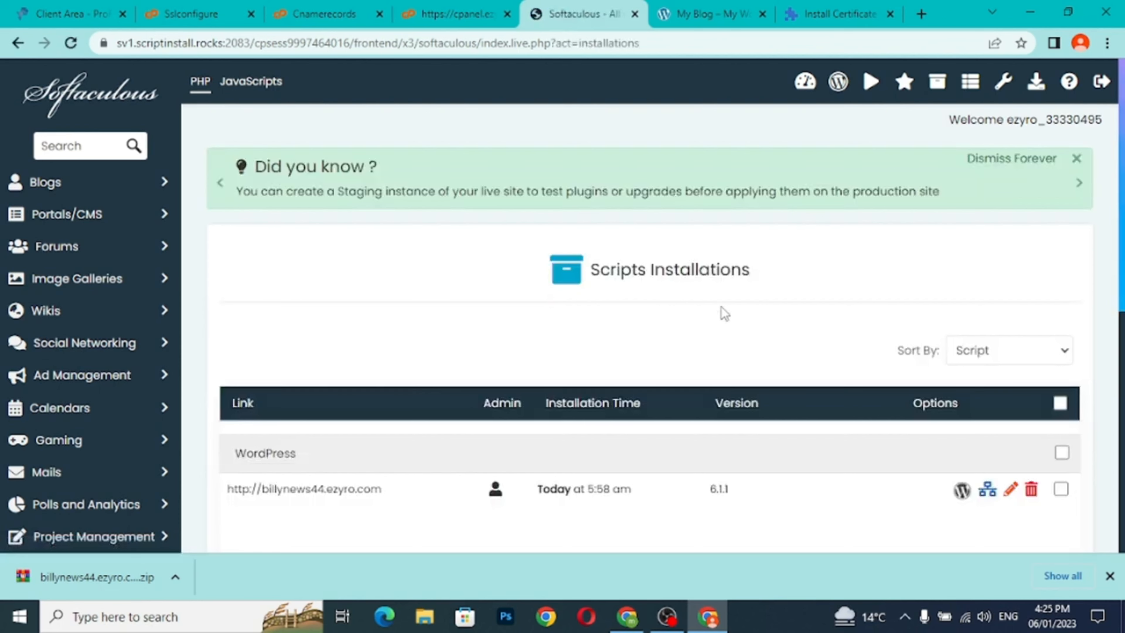
pyautogui.scroll(-5, 722, 308)
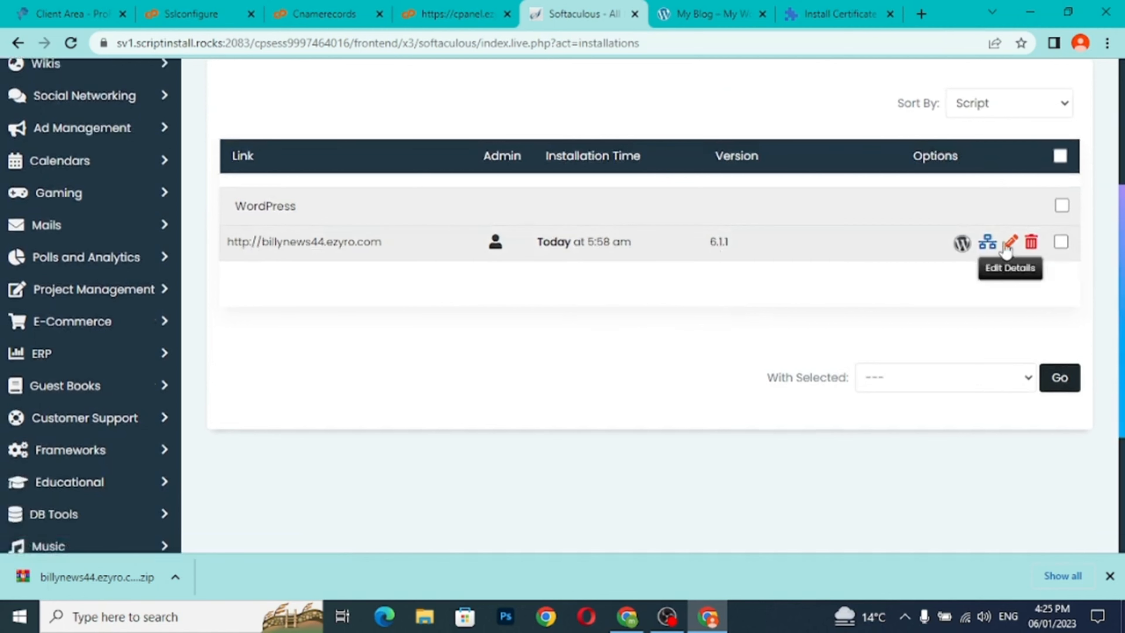
pyautogui.click(1011, 248)
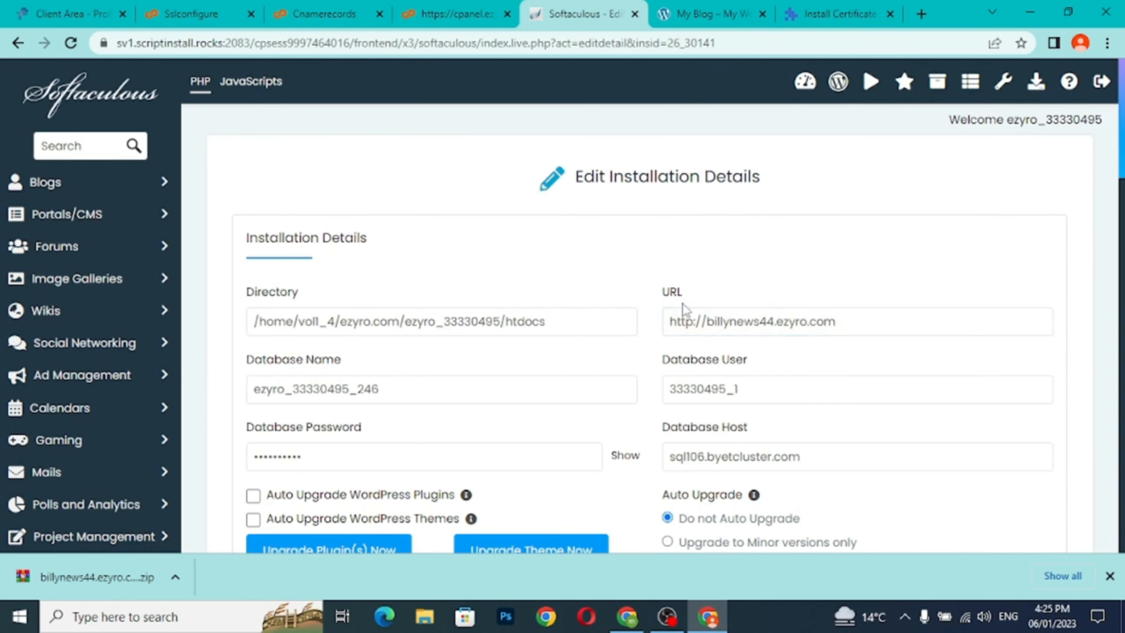
pyautogui.click(694, 322)
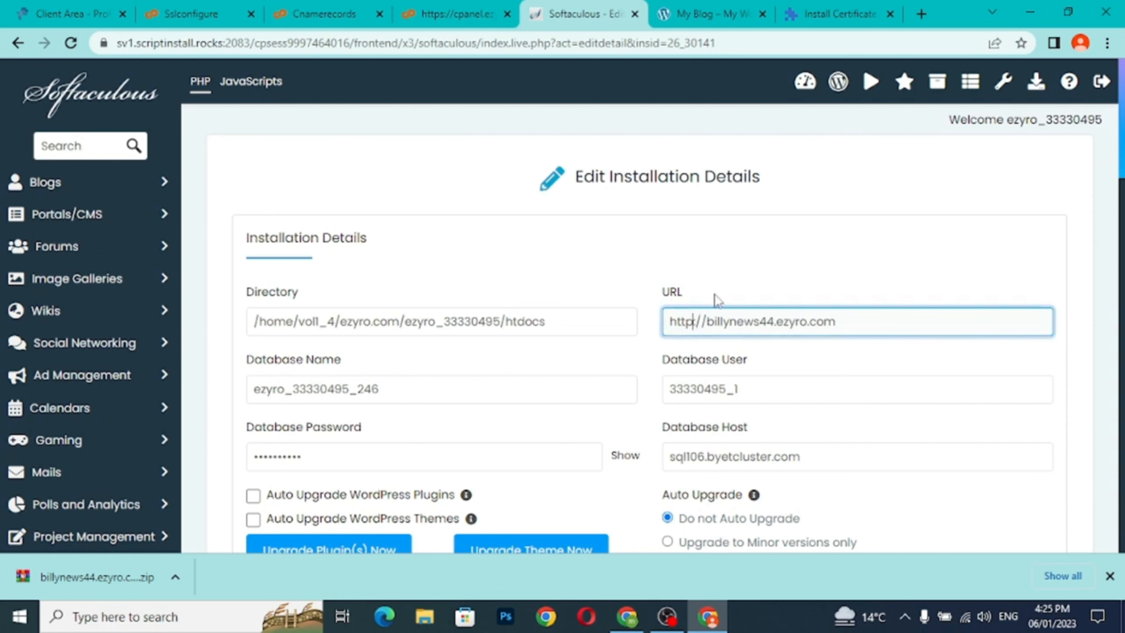
pyautogui.write(':')
pyautogui.scroll(-10, 669, 434)
pyautogui.click(670, 432)
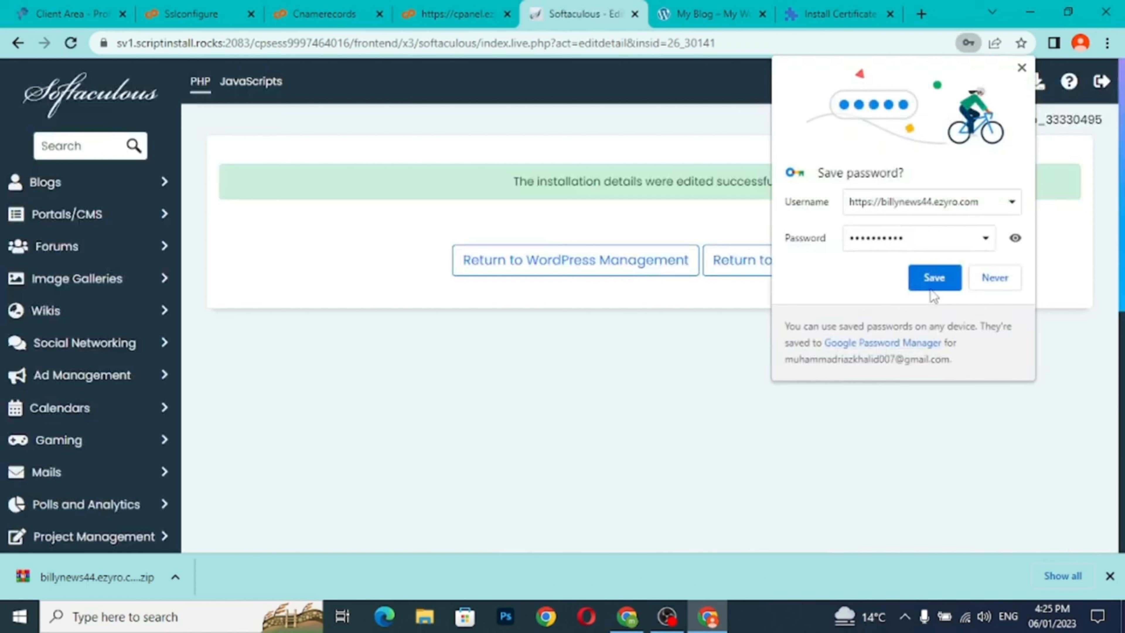
pyautogui.click(930, 278)
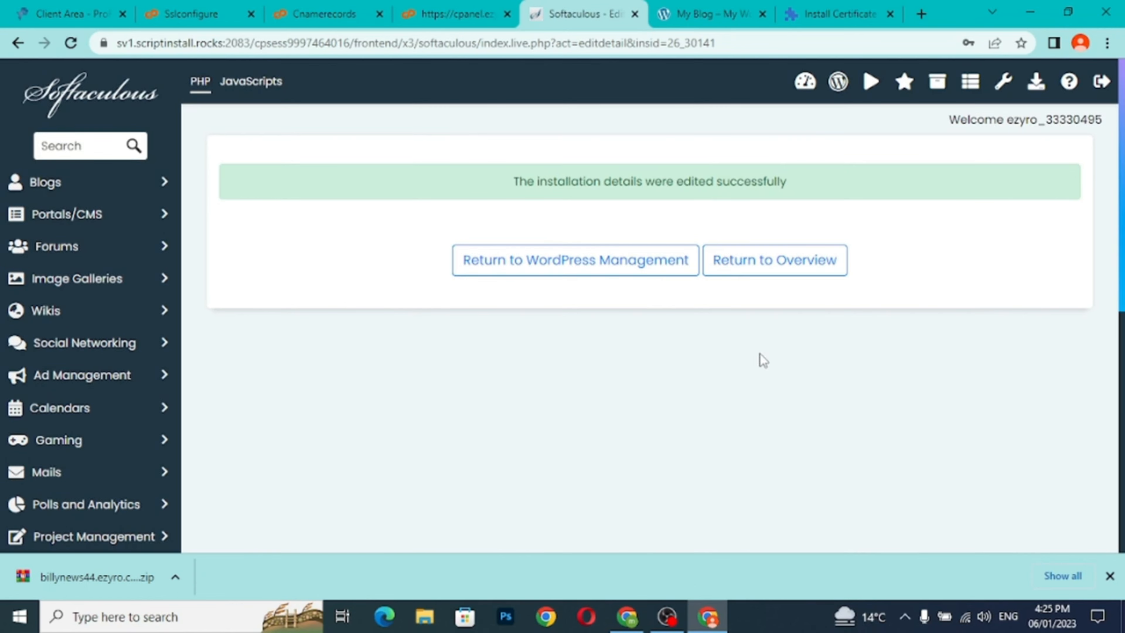
# Step: Return to WordPress Management, log in to the My Blog admin dashboard and view its site information
pyautogui.click(562, 271)
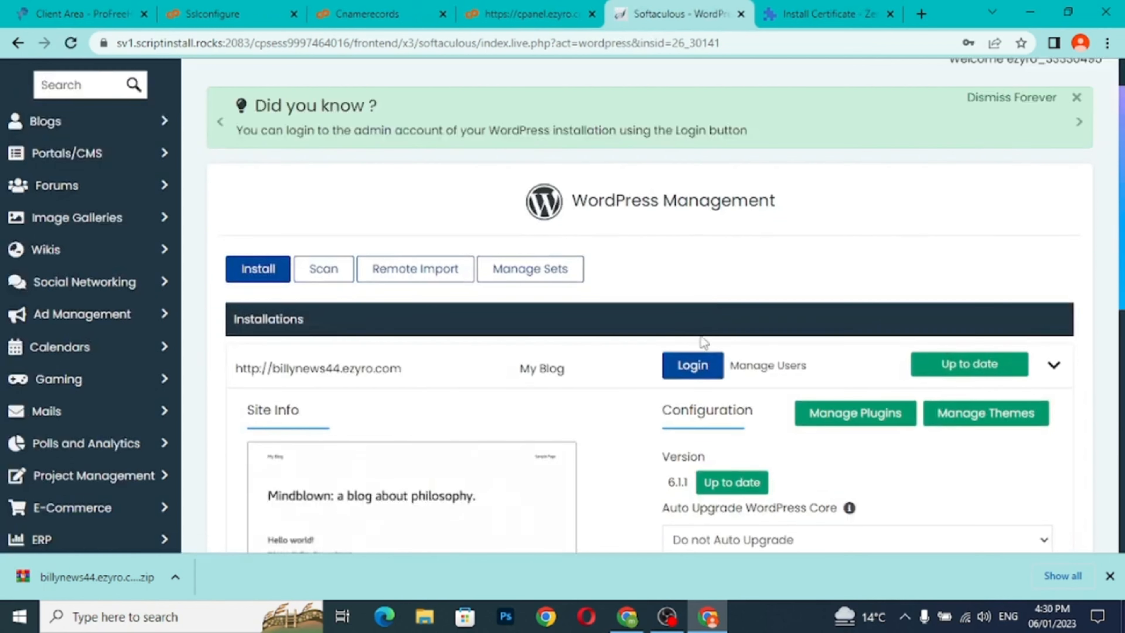
pyautogui.click(700, 371)
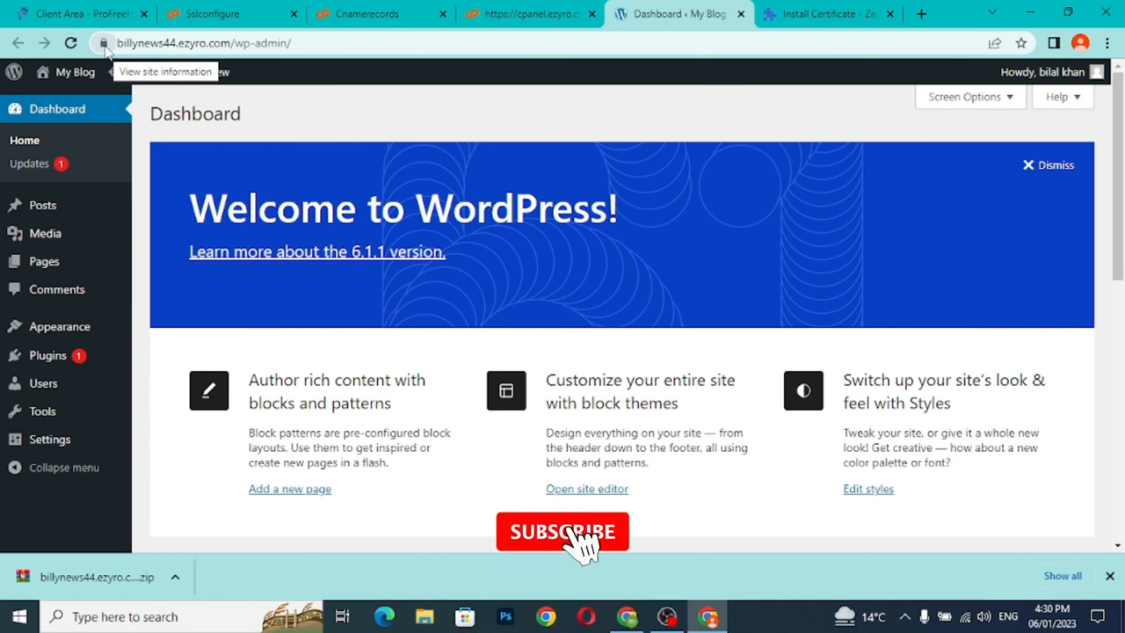
pyautogui.click(105, 44)
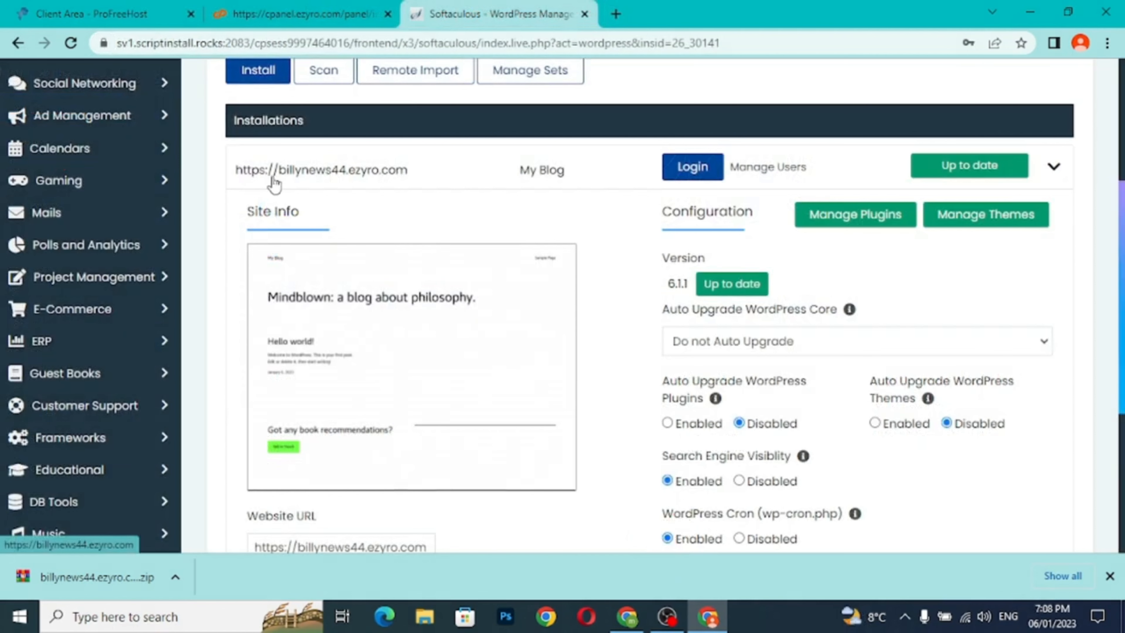
# Step: Log in to the My Blog dashboard from WordPress Management and check the site's connection security and certificate status
pyautogui.click(710, 171)
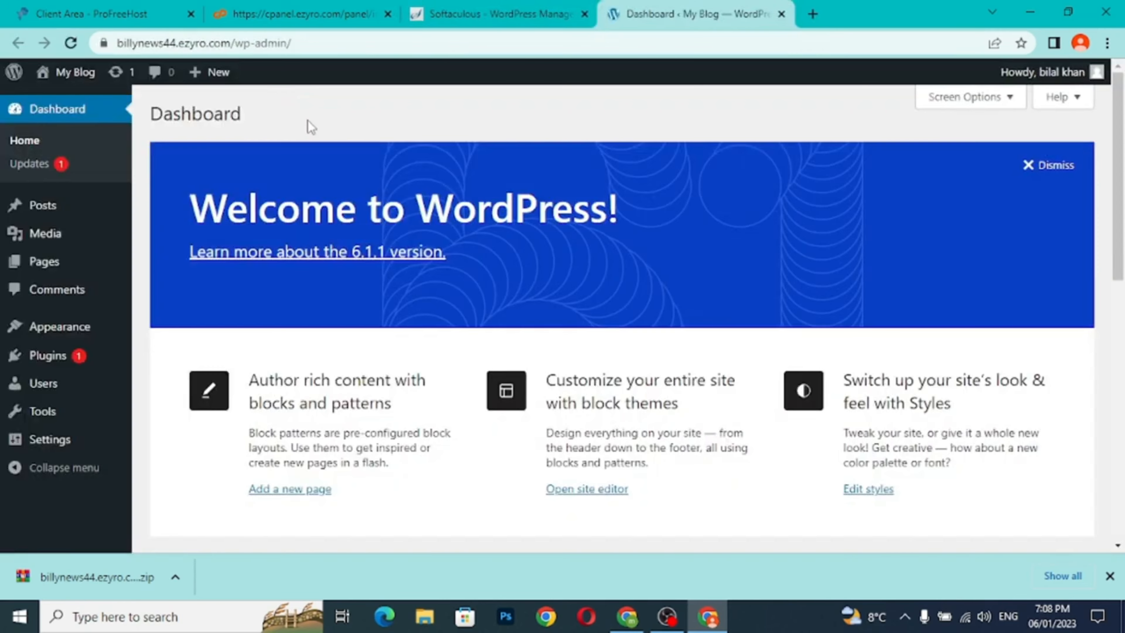
pyautogui.click(104, 44)
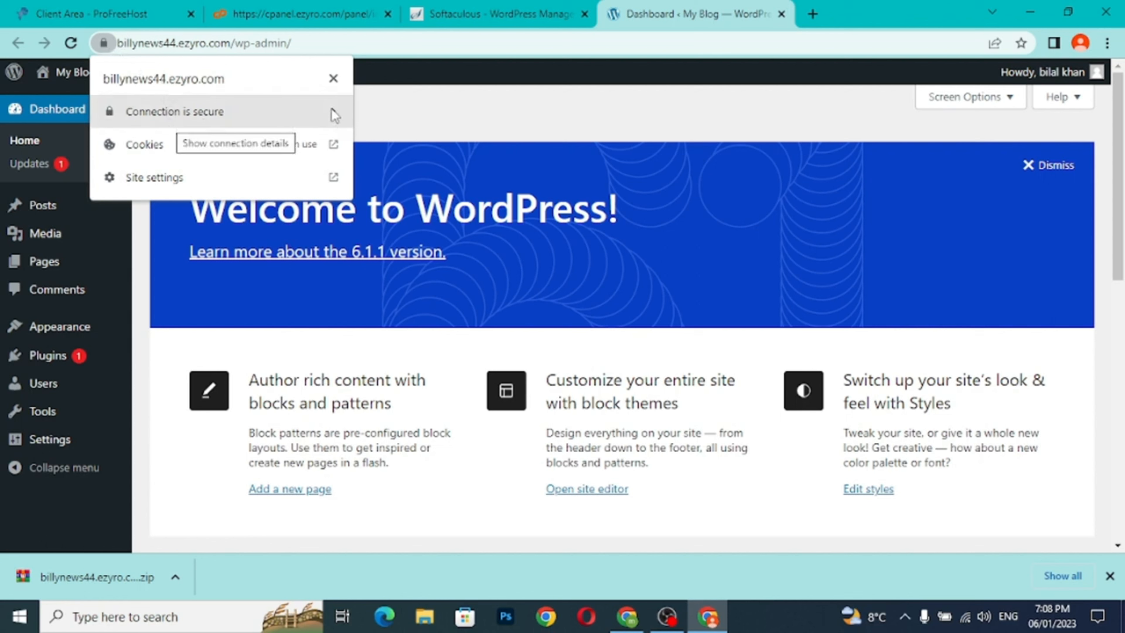
pyautogui.click(332, 111)
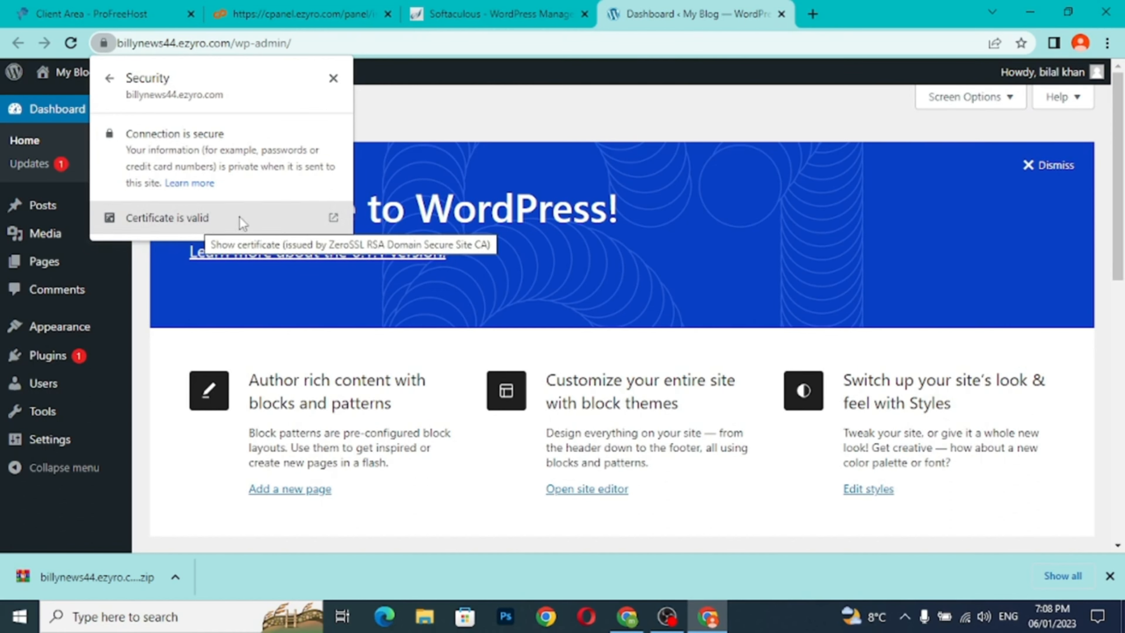
pyautogui.click(333, 79)
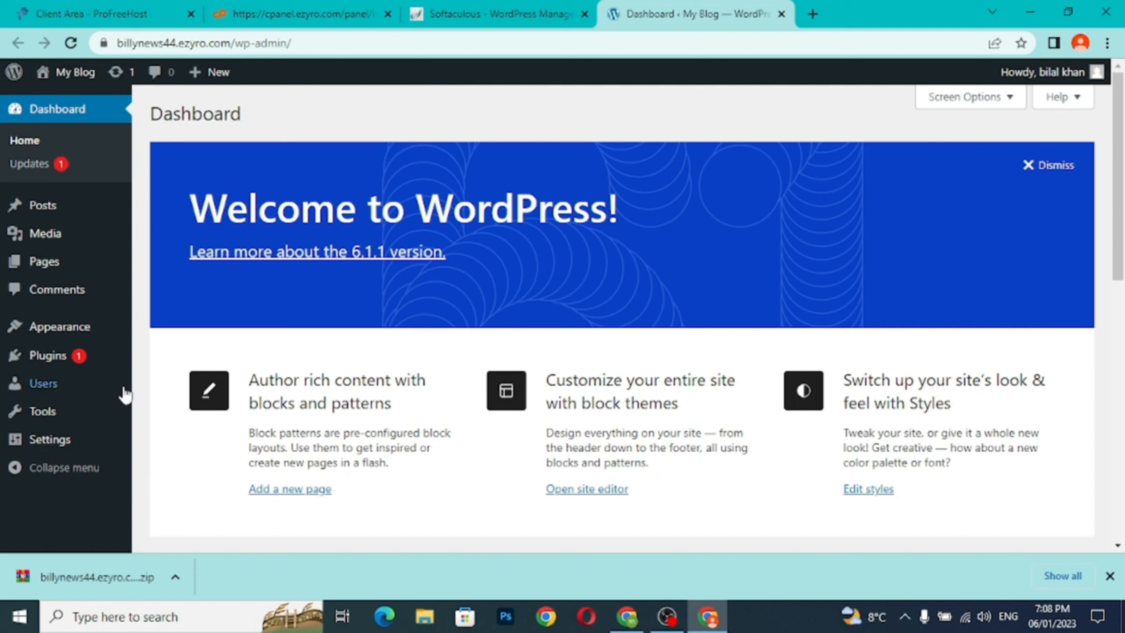
# Step: Check the WordPress and site address URLs in the blog's General Settings and save the settings
pyautogui.moveTo(67, 441)
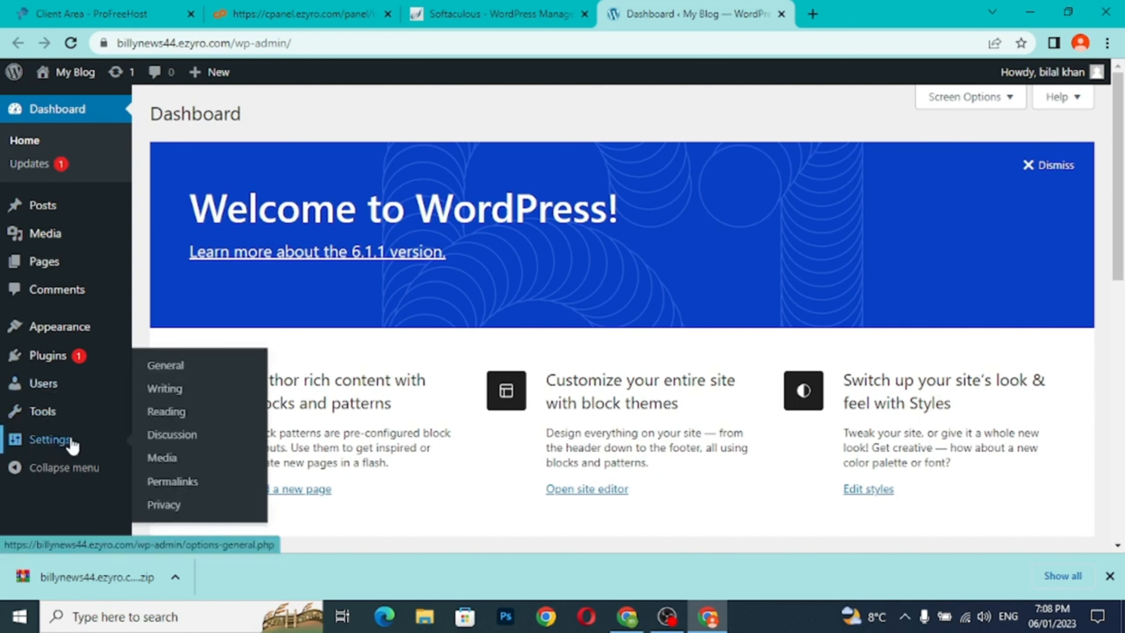
pyautogui.click(72, 445)
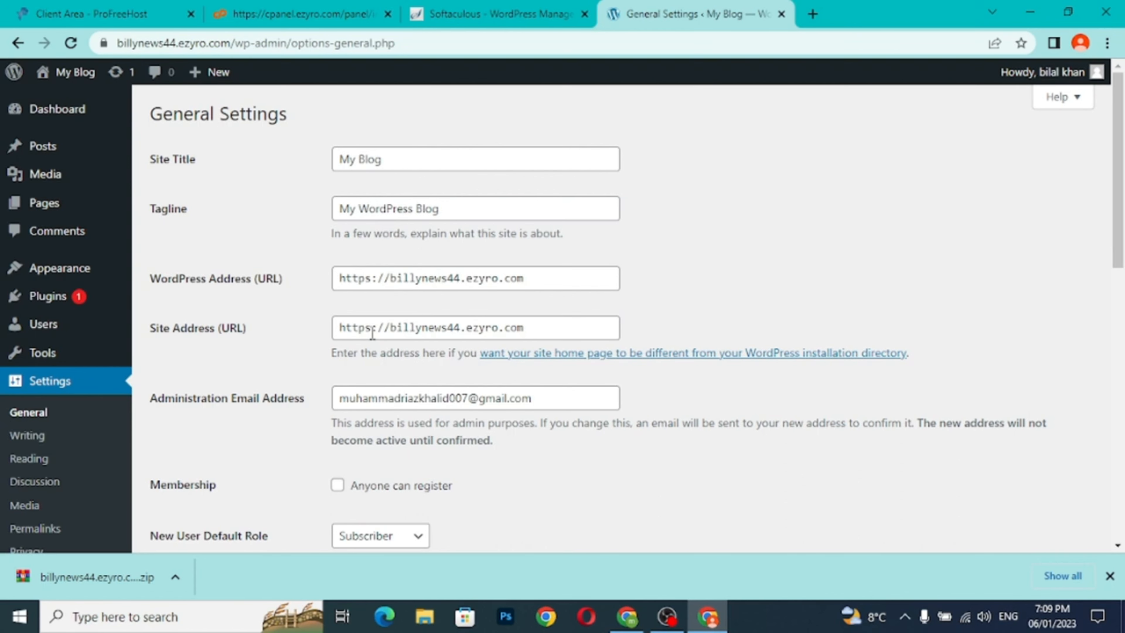
pyautogui.scroll(-5, 474, 437)
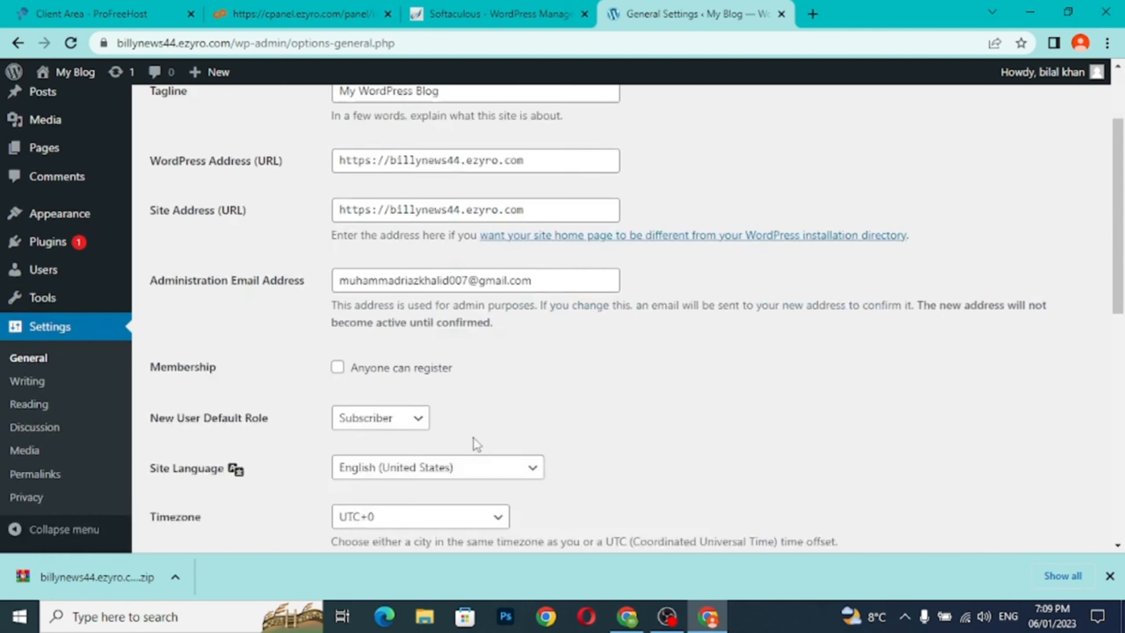
pyautogui.scroll(-3, 474, 437)
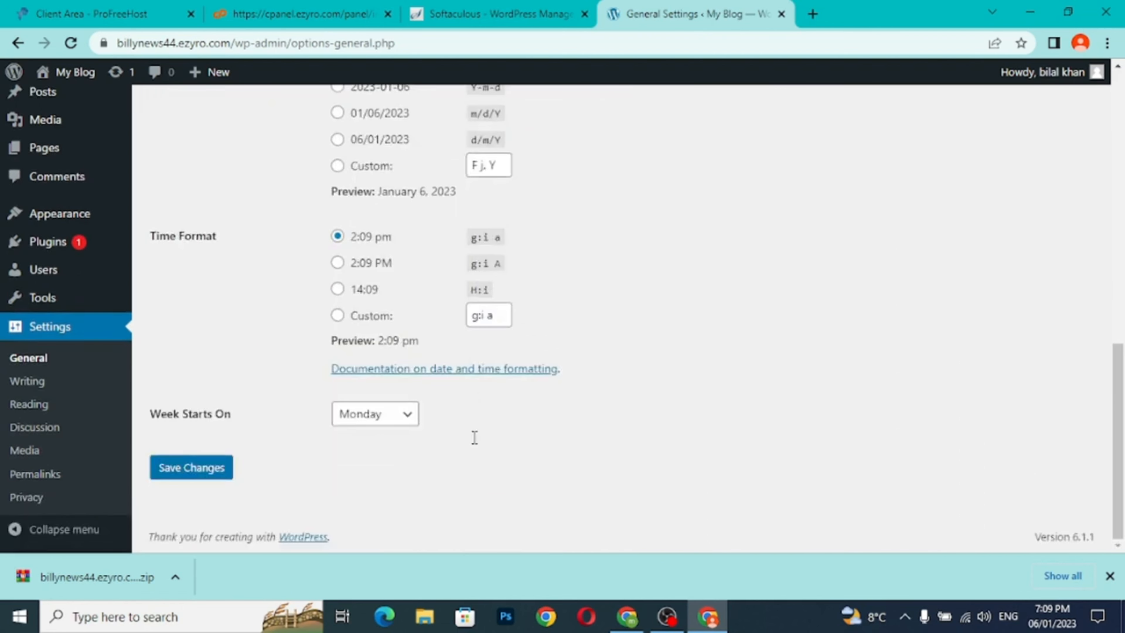
pyautogui.click(195, 467)
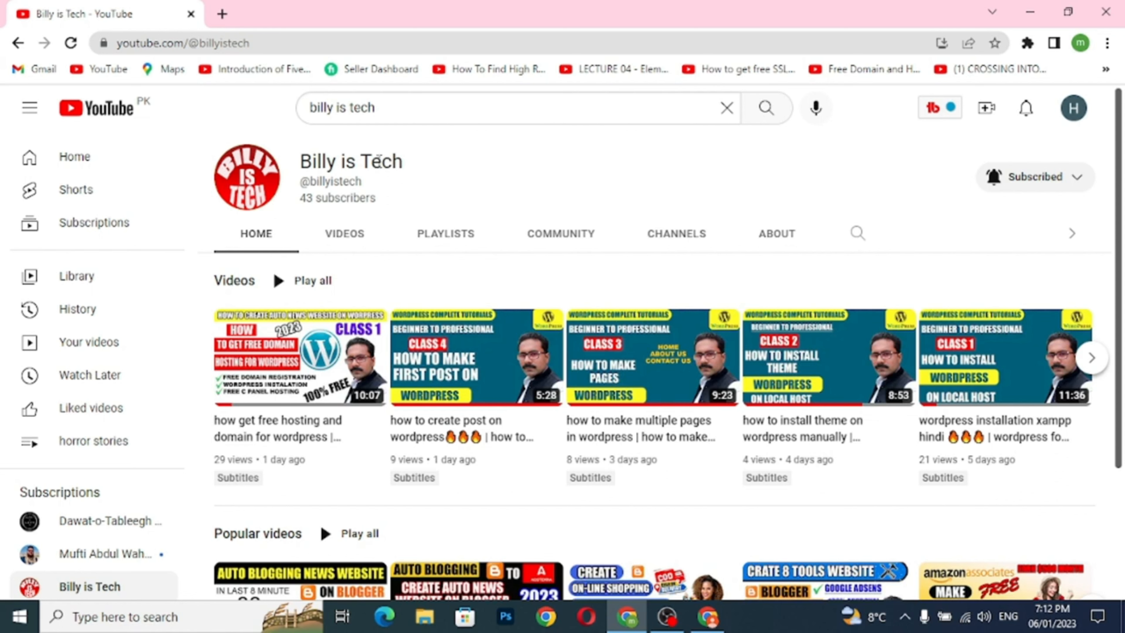
pyautogui.click(1027, 185)
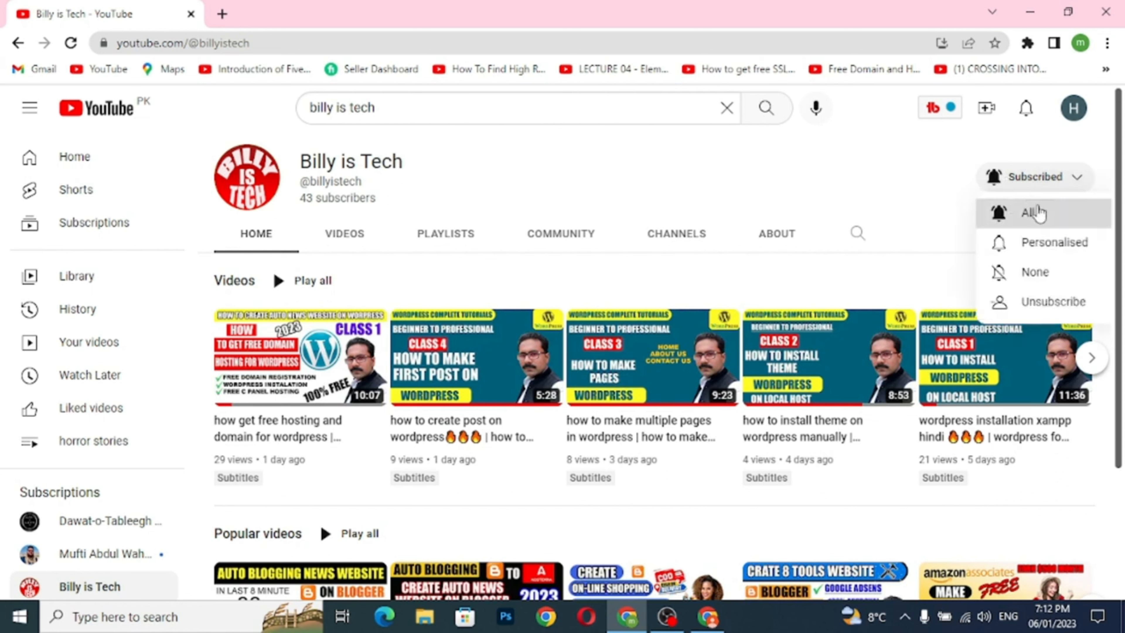
pyautogui.click(897, 179)
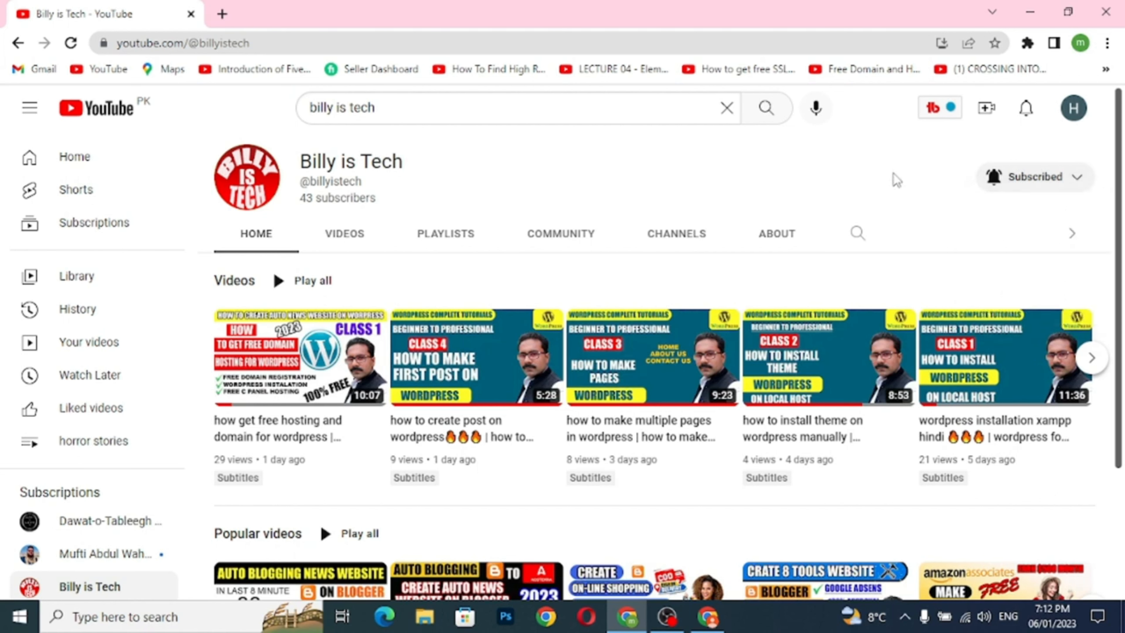